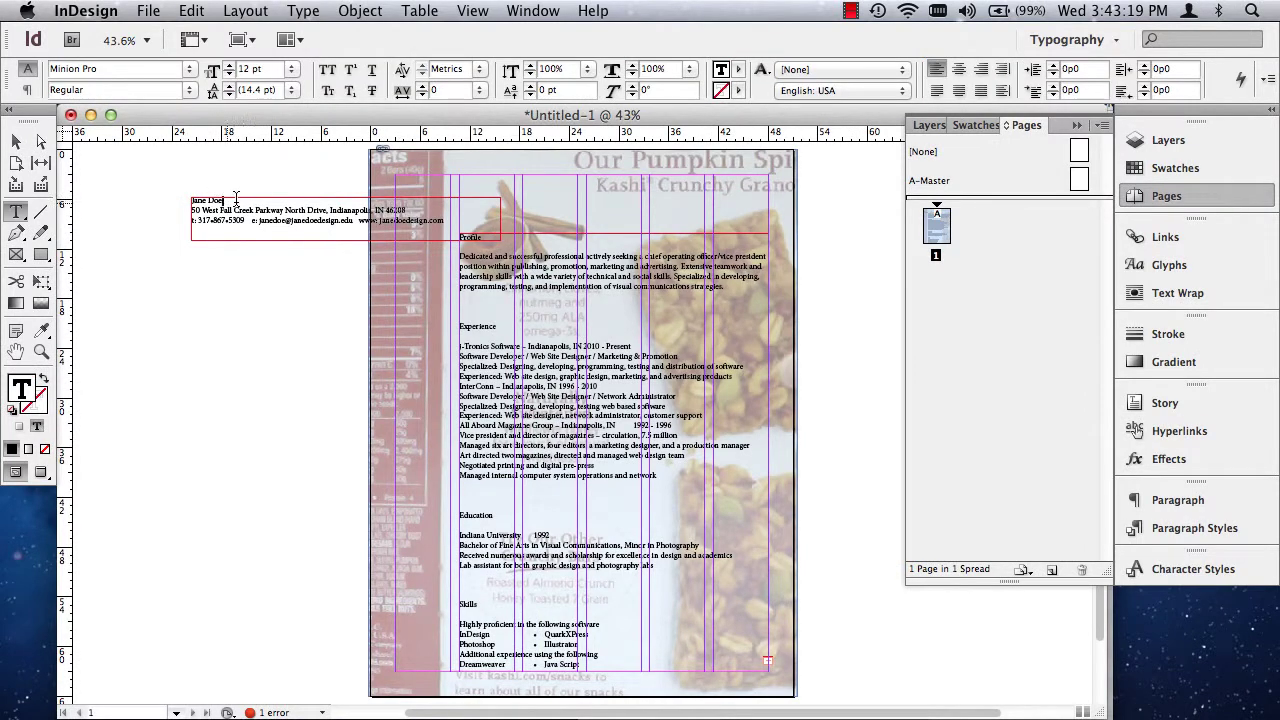
Cut the name line and restore it, then zoom in on the name and contact lines
{"action": "triple_click", "coordinate": [219, 199]}
{"action": "key", "text": "super+x"}
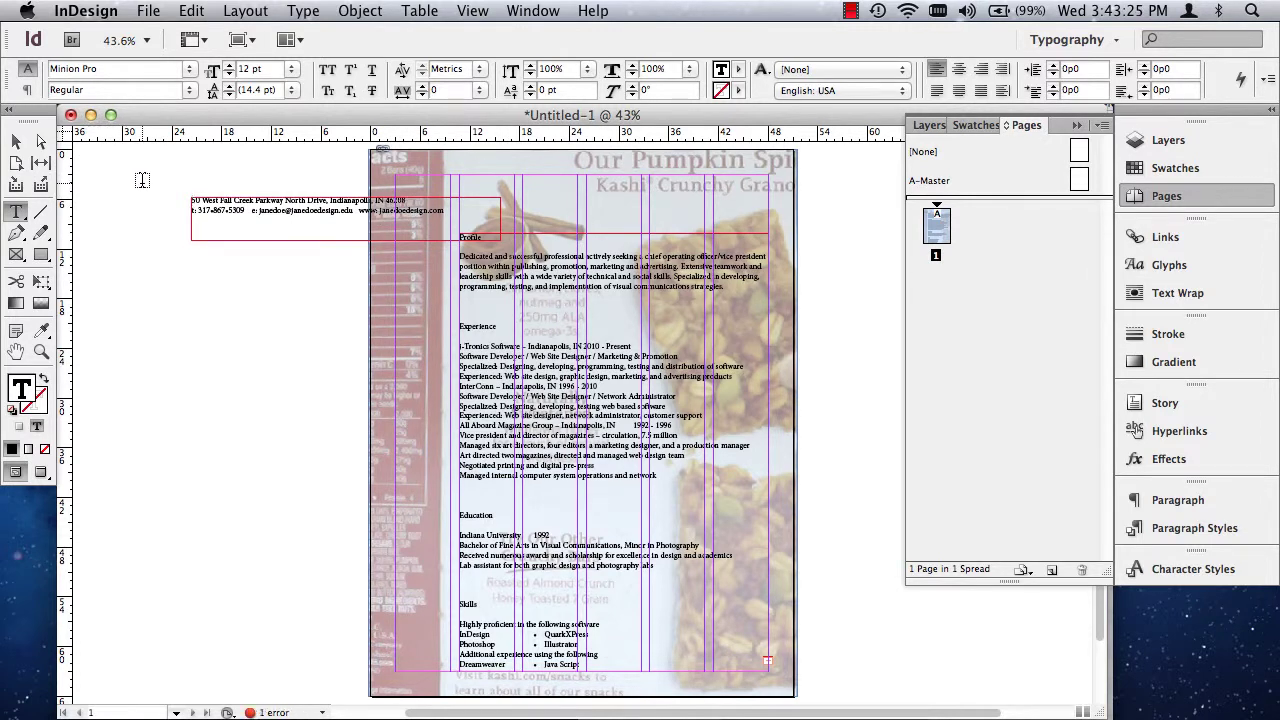
{"action": "key", "text": "super+z"}
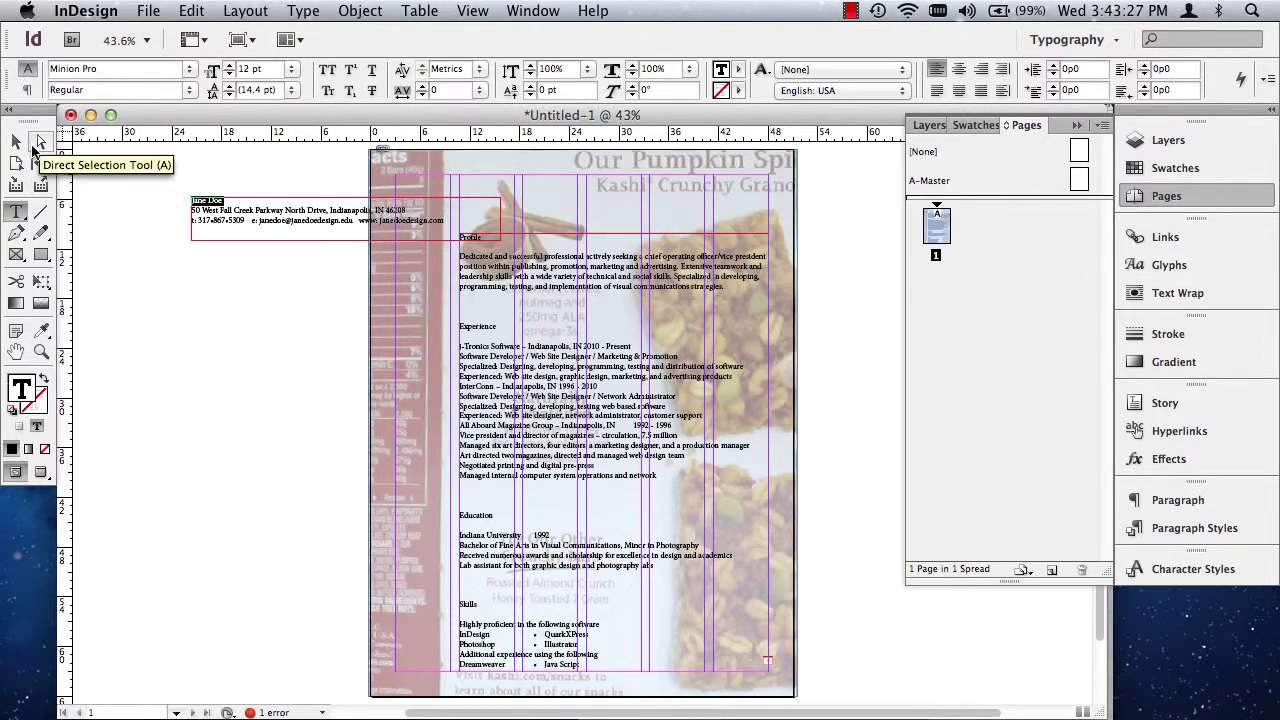
{"action": "left_click", "coordinate": [41, 351]}
{"action": "left_click_drag", "start_coordinate": [136, 156], "coordinate": [534, 324]}
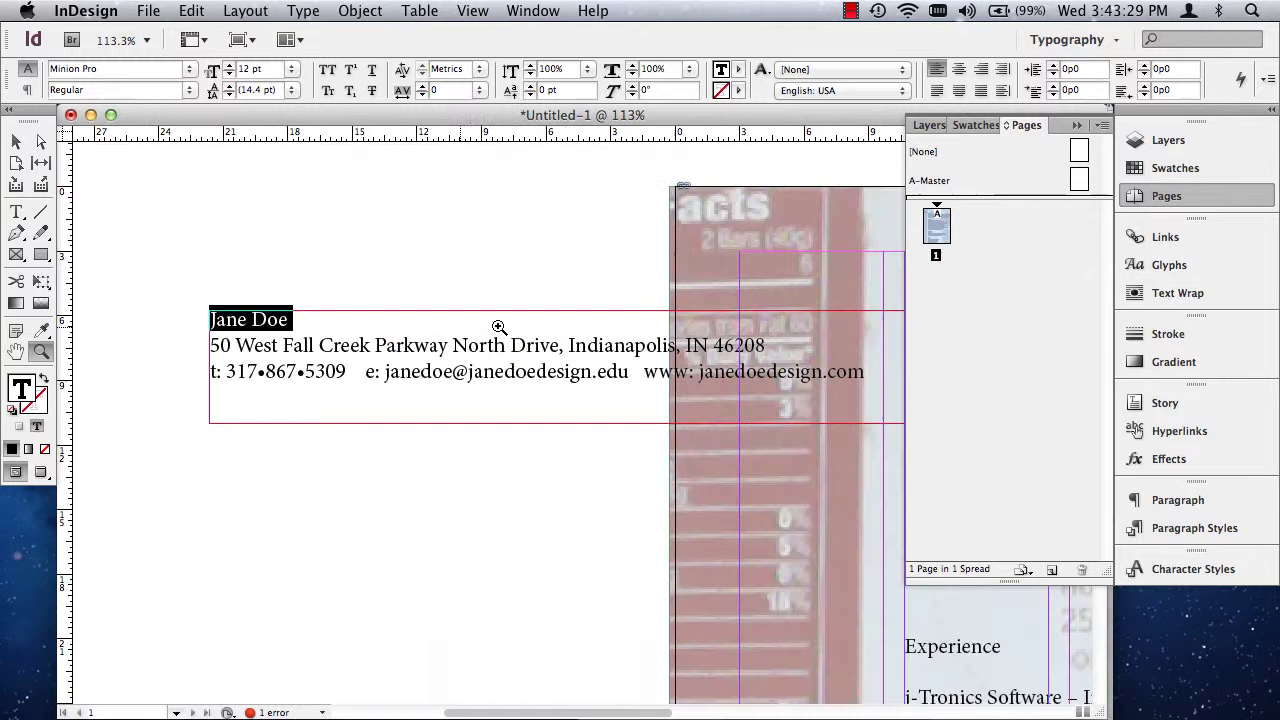
Select the surname, the whole name line and the address line with the Type tool
{"action": "left_click", "coordinate": [16, 212]}
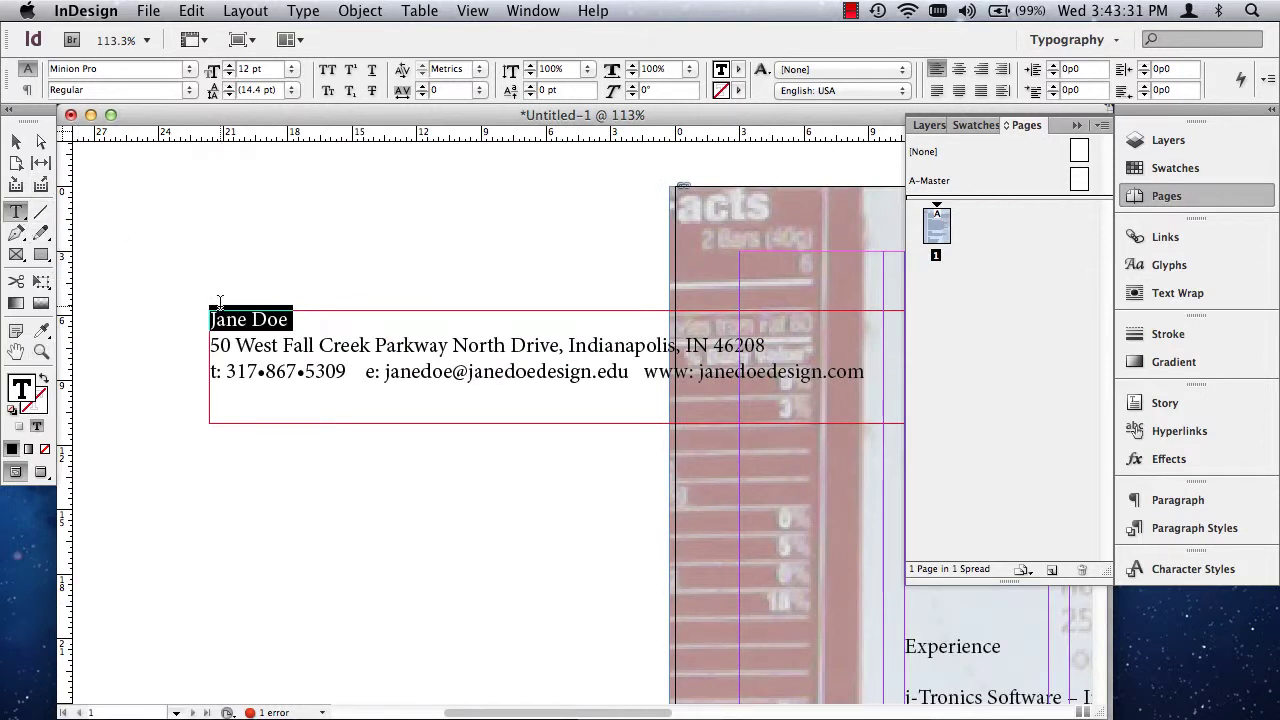
{"action": "left_click", "coordinate": [250, 319]}
{"action": "double_click", "coordinate": [251, 319]}
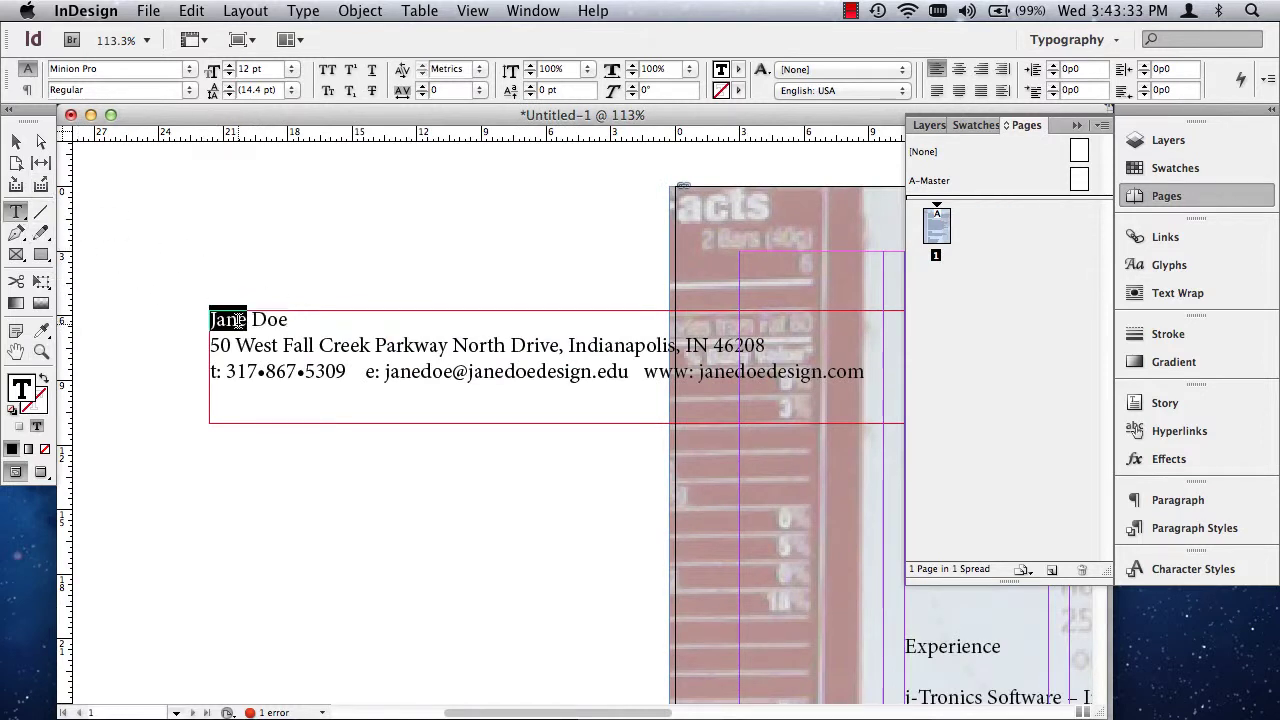
{"action": "triple_click", "coordinate": [240, 320]}
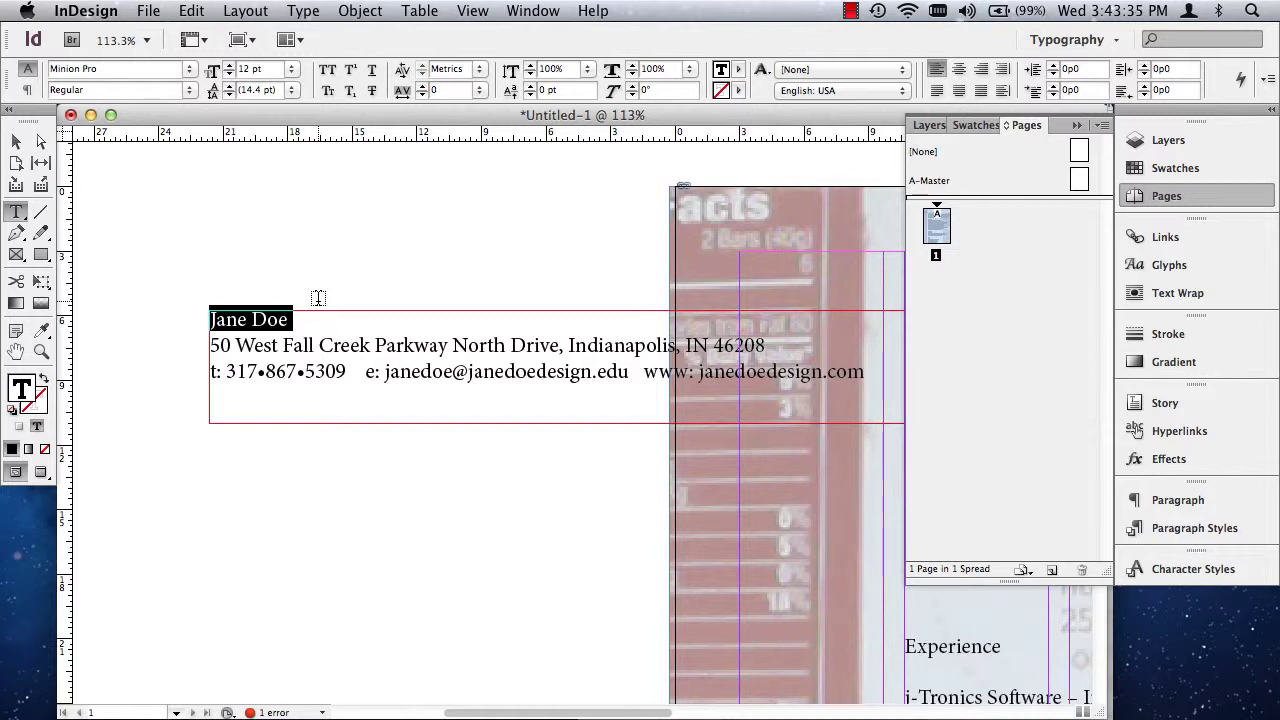
{"action": "triple_click", "coordinate": [296, 345]}
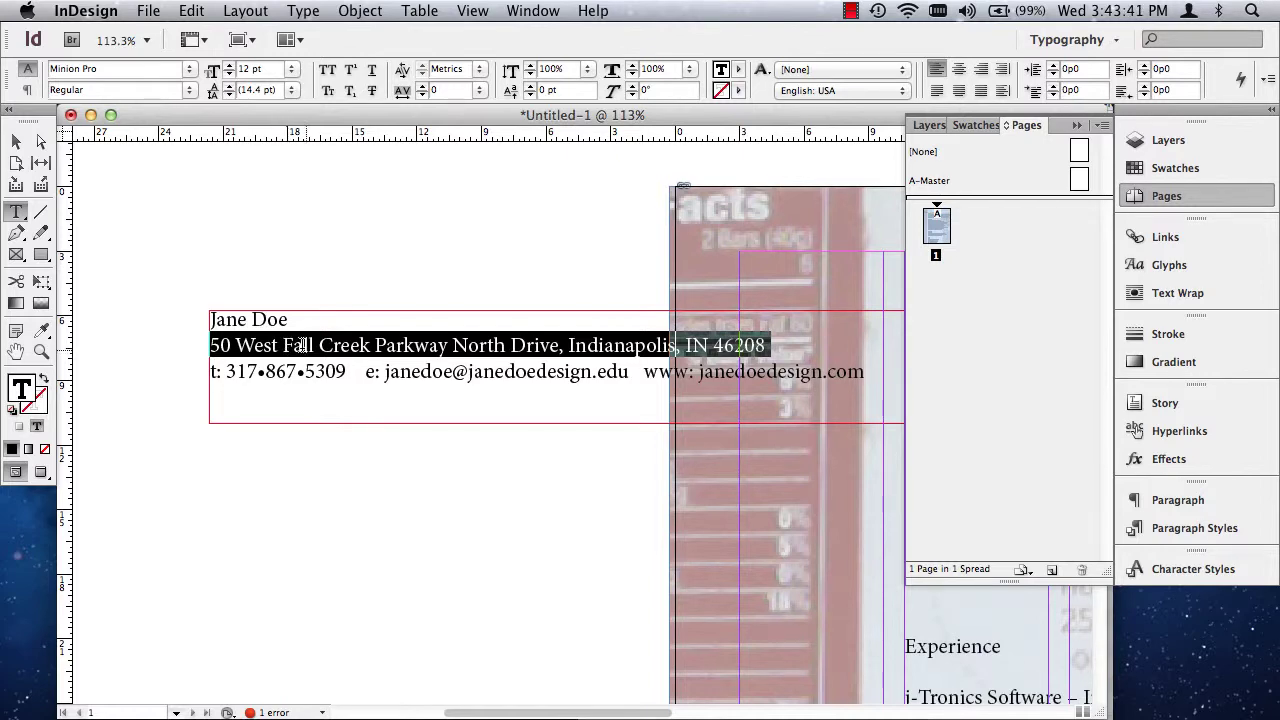
{"action": "scroll", "coordinate": [343, 343], "scroll_direction": "down", "scroll_amount": 5}
{"action": "scroll", "coordinate": [711, 373], "scroll_direction": "down", "scroll_amount": 1}
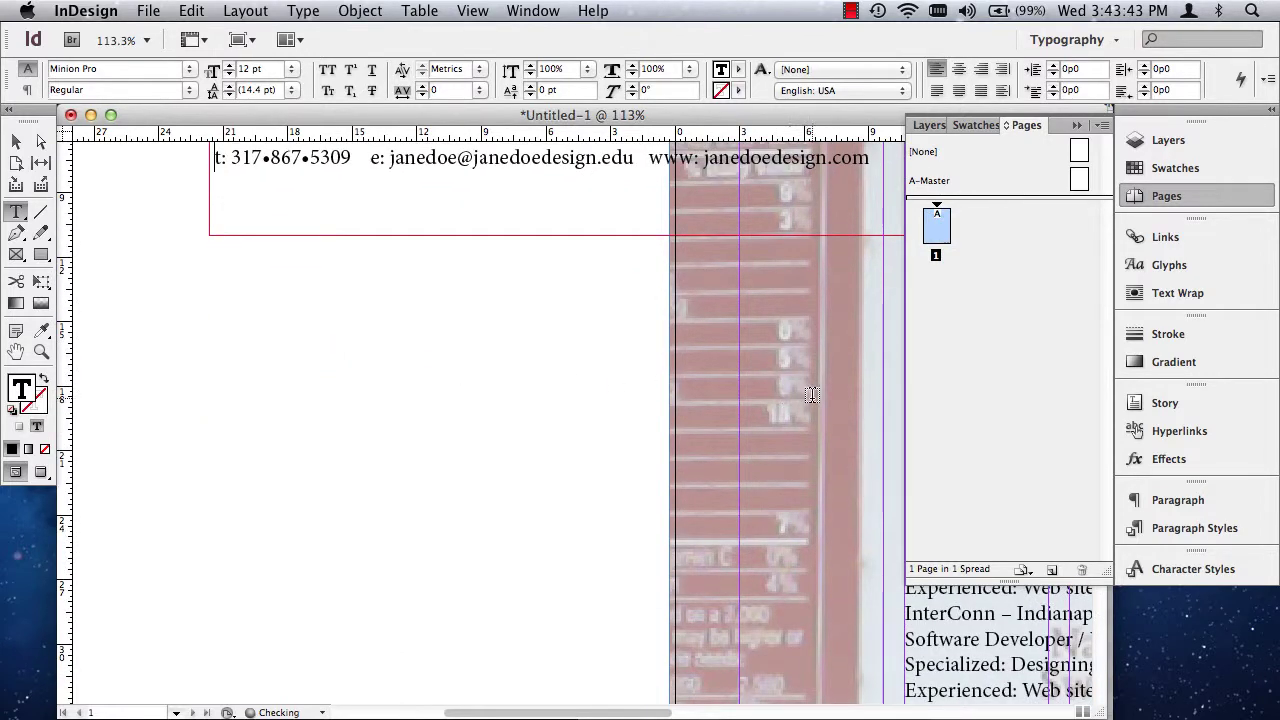
Pan the page to bring the Profile section into view
{"action": "scroll", "coordinate": [650, 358], "scroll_direction": "up", "scroll_amount": 1}
{"action": "left_click", "coordinate": [16, 141]}
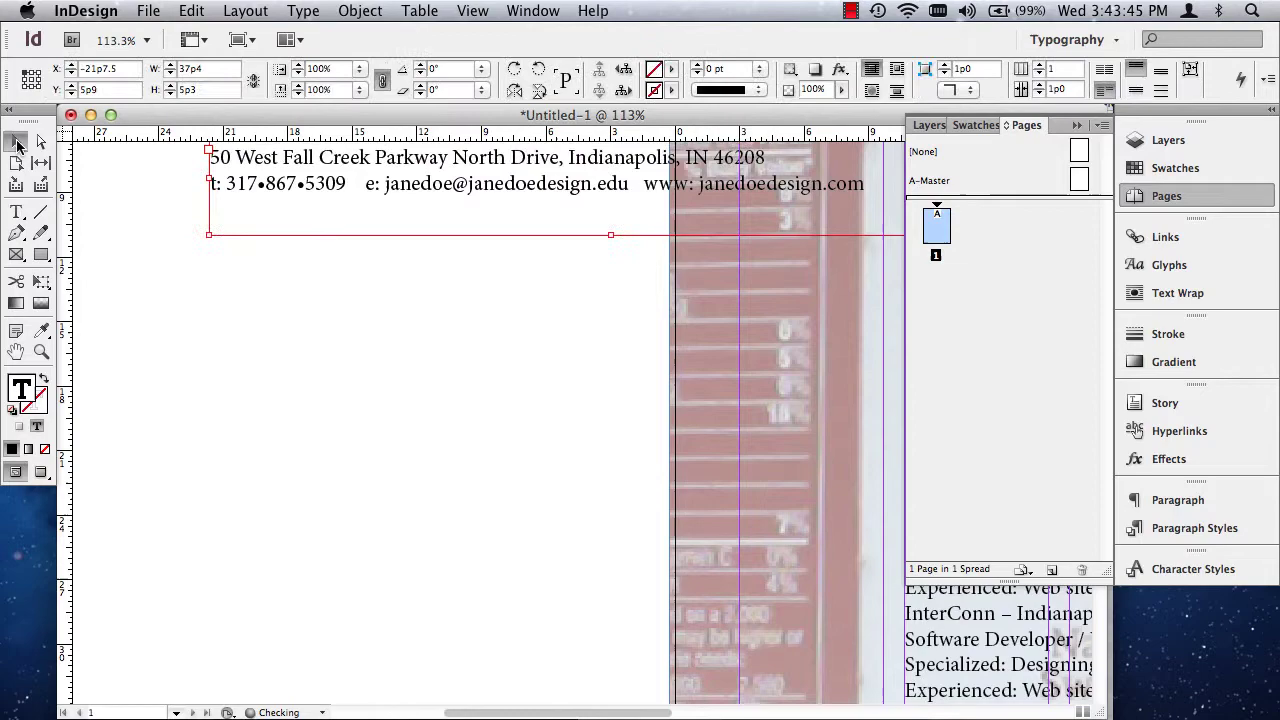
{"action": "left_click_drag", "start_coordinate": [743, 400], "coordinate": [186, 366]}
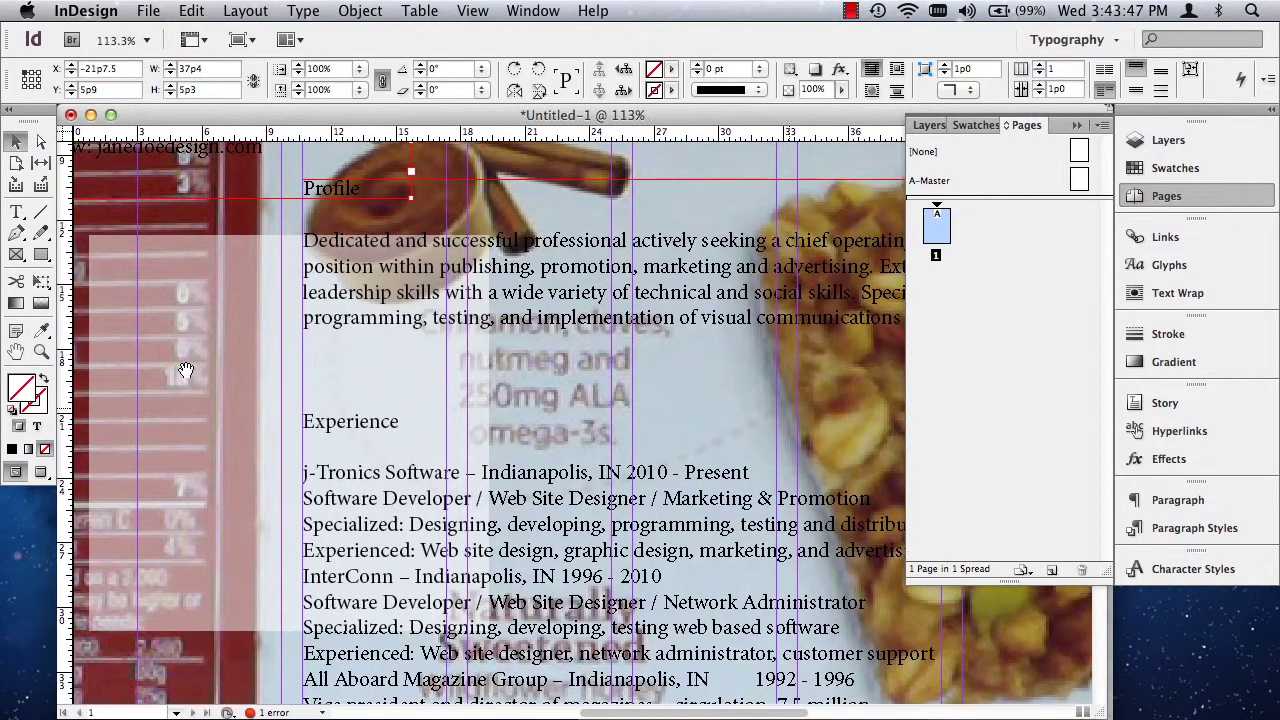
{"action": "left_click_drag", "start_coordinate": [655, 392], "coordinate": [557, 414]}
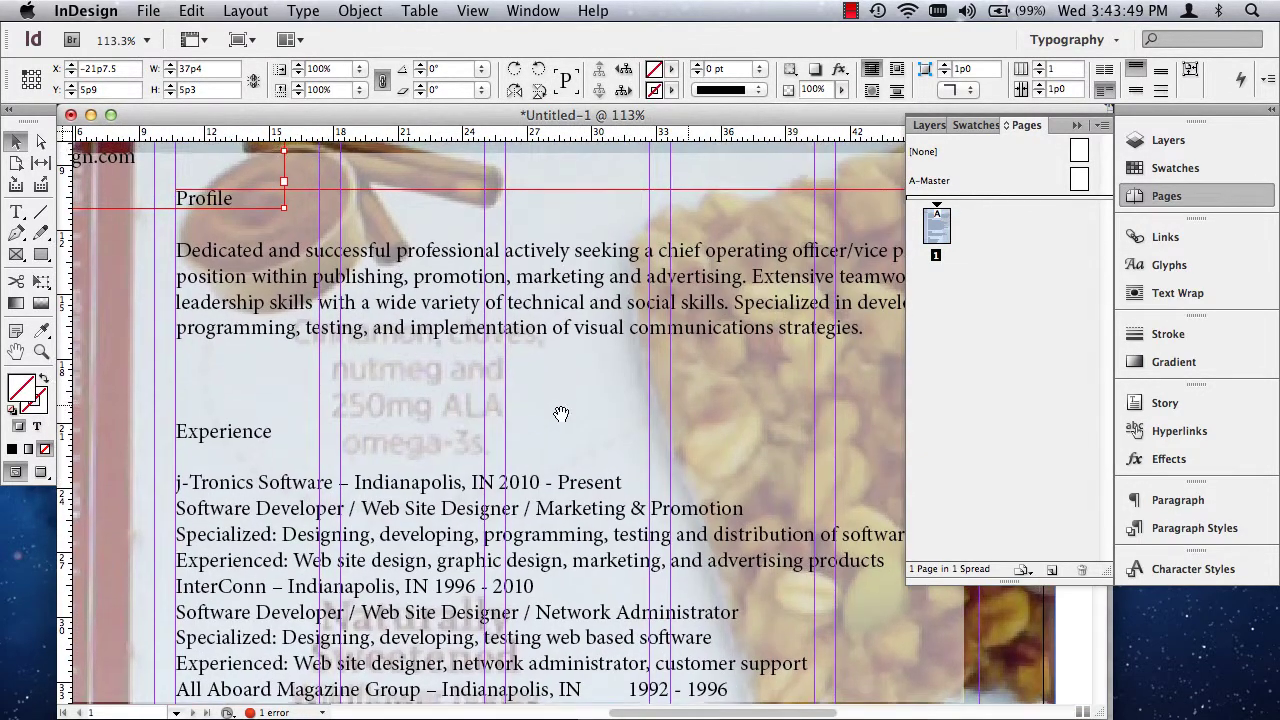
Select the Profile text by word, line, paragraph and whole story
{"action": "left_click", "coordinate": [17, 212]}
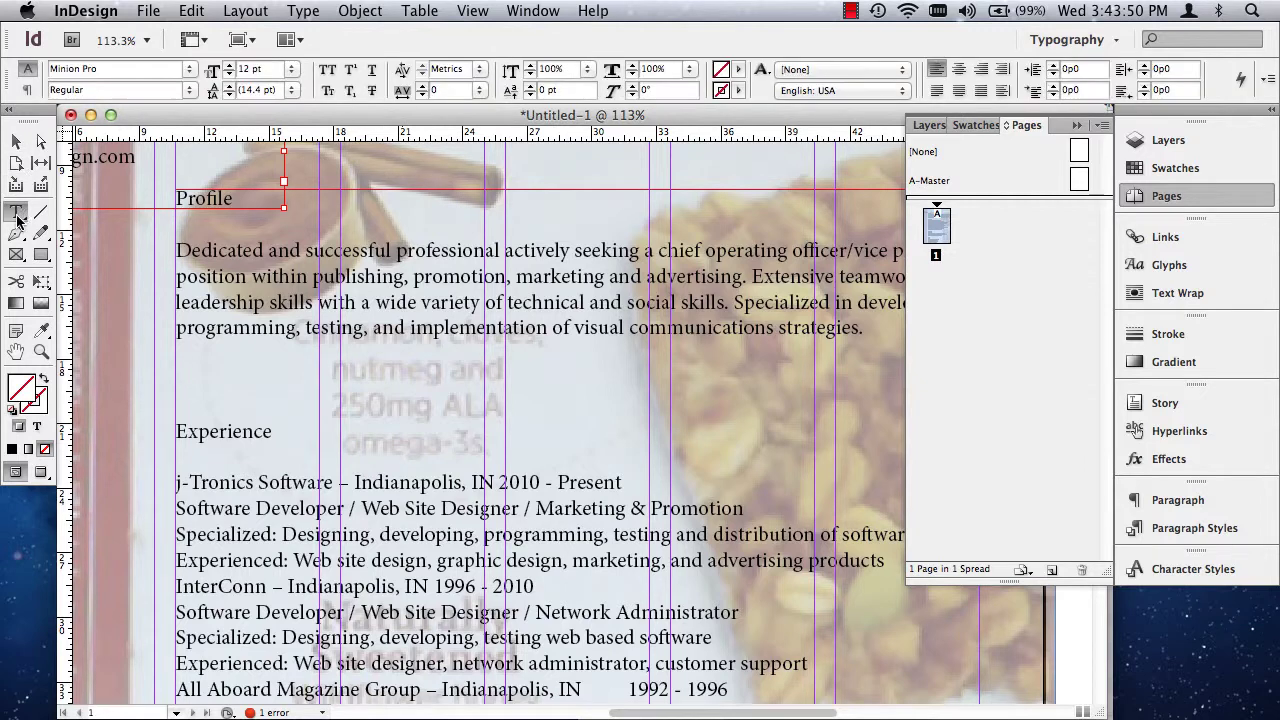
{"action": "triple_click", "coordinate": [383, 250]}
{"action": "double_click", "coordinate": [246, 251]}
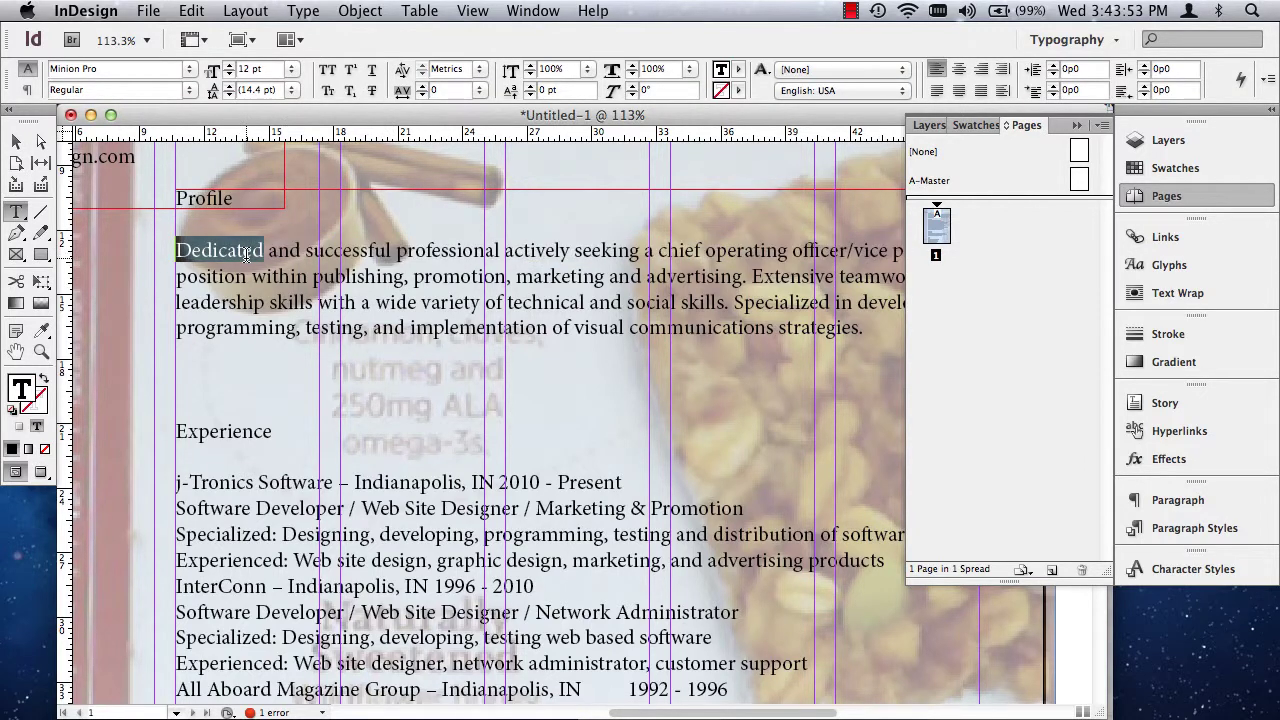
{"action": "left_click", "coordinate": [219, 250]}
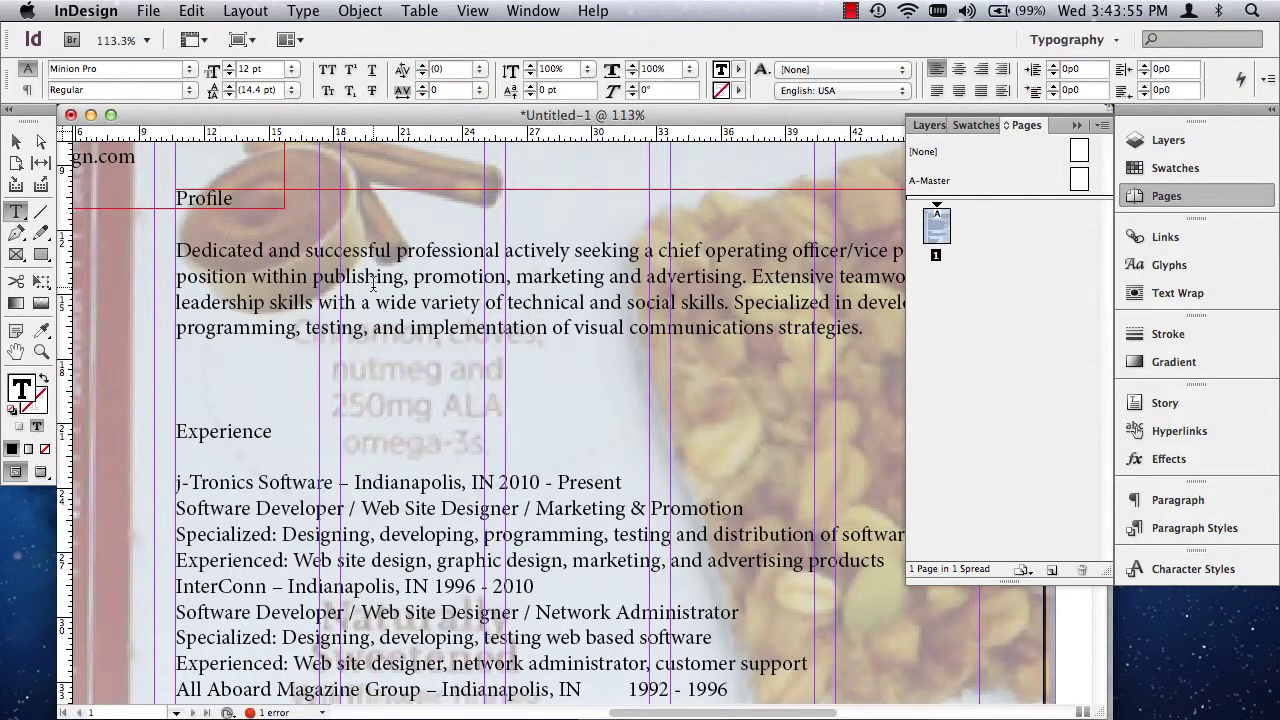
{"action": "triple_click", "coordinate": [246, 251]}
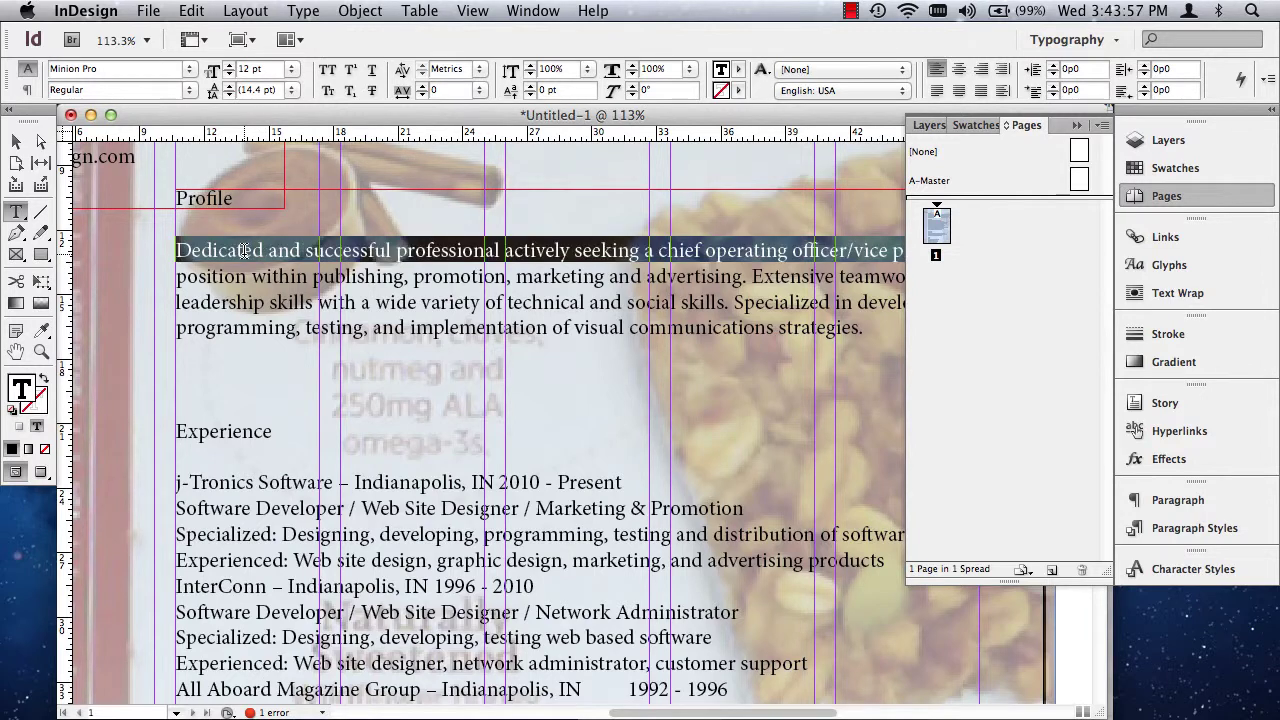
{"action": "left_click", "coordinate": [246, 251]}
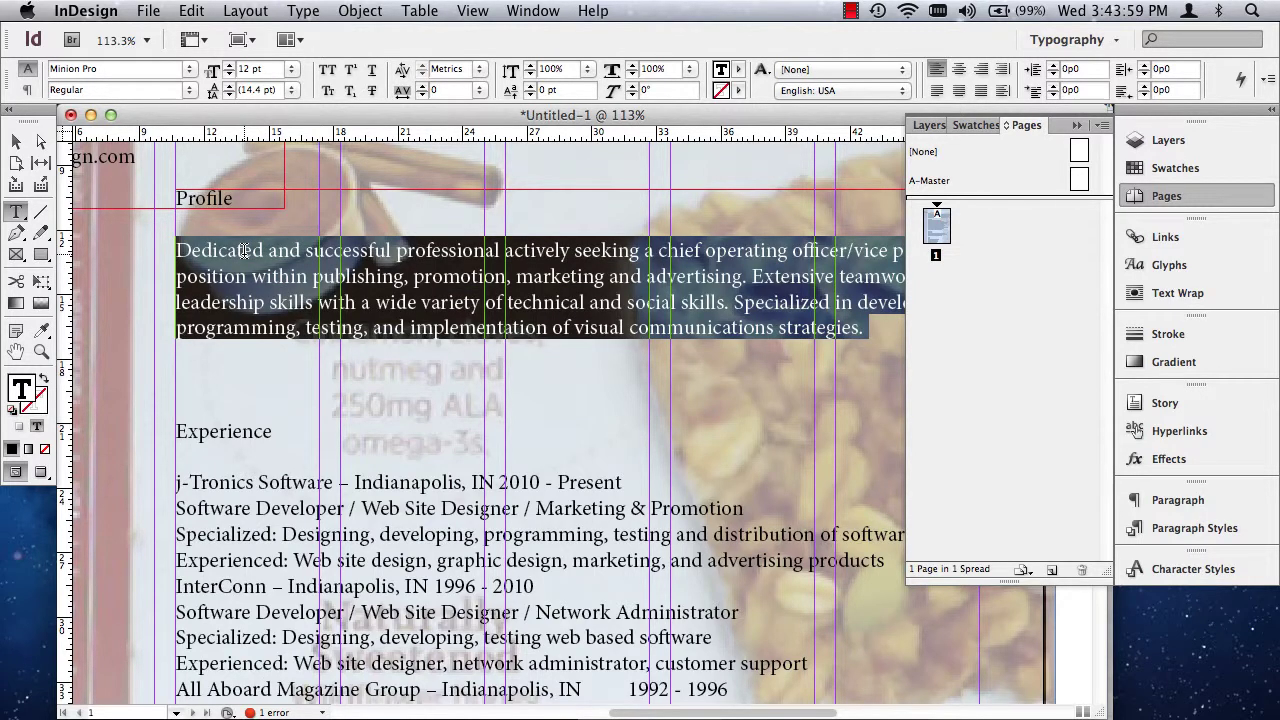
{"action": "left_click", "coordinate": [246, 251]}
{"action": "triple_click", "coordinate": [246, 251]}
{"action": "left_click", "coordinate": [246, 251]}
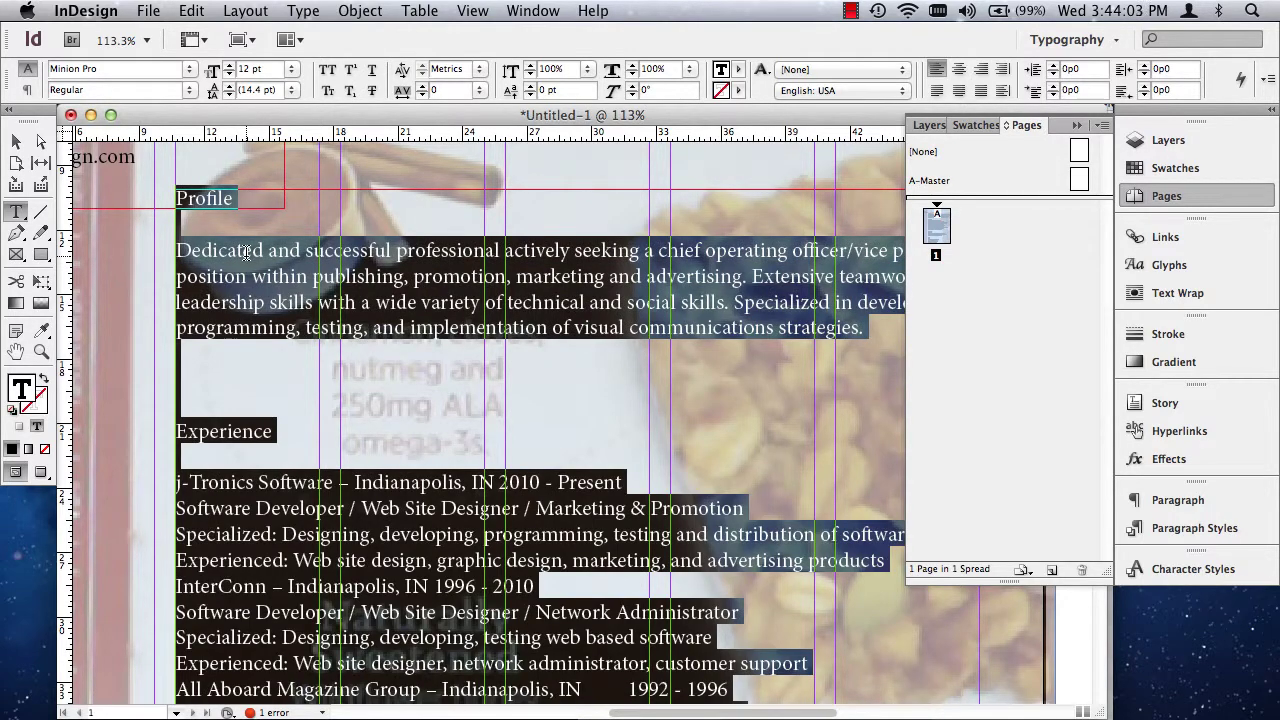
Repeat word, line and paragraph selections on 'Dedicated' in the Profile summary, then clear them
{"action": "scroll", "coordinate": [466, 350], "scroll_direction": "up", "scroll_amount": 5}
{"action": "scroll", "coordinate": [470, 350], "scroll_direction": "down", "scroll_amount": 20}
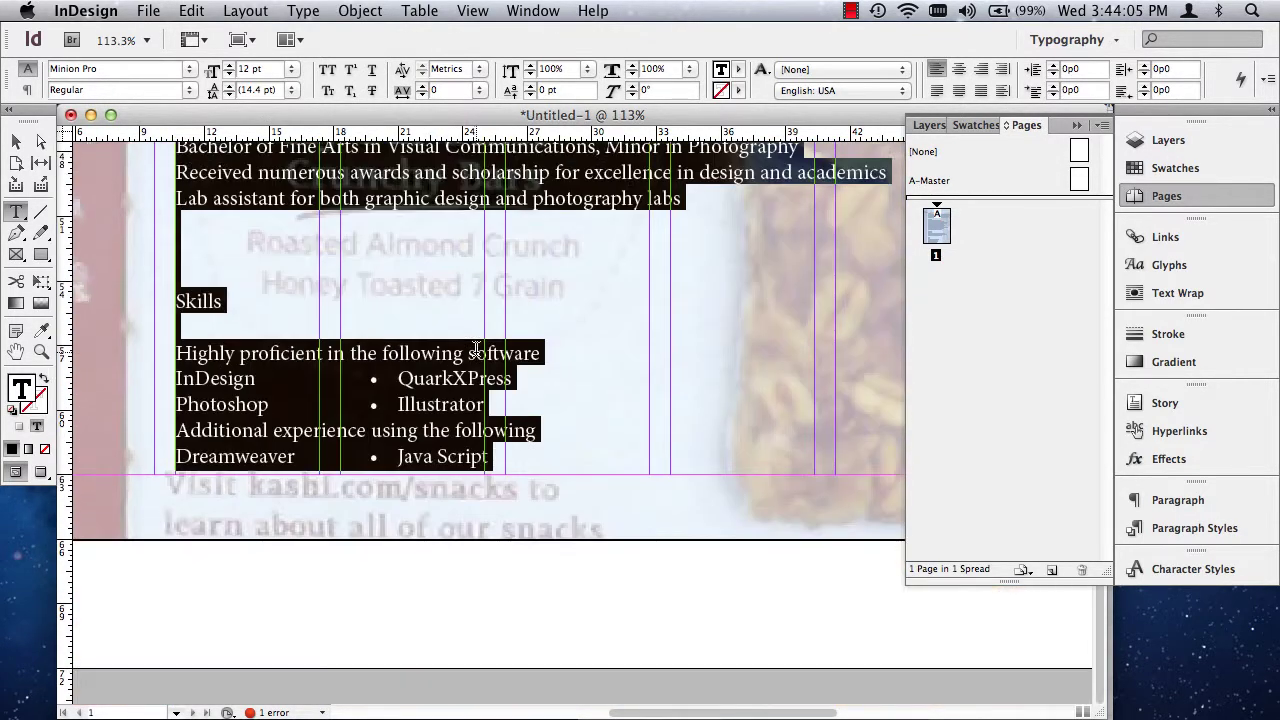
{"action": "scroll", "coordinate": [360, 385], "scroll_direction": "up", "scroll_amount": 20}
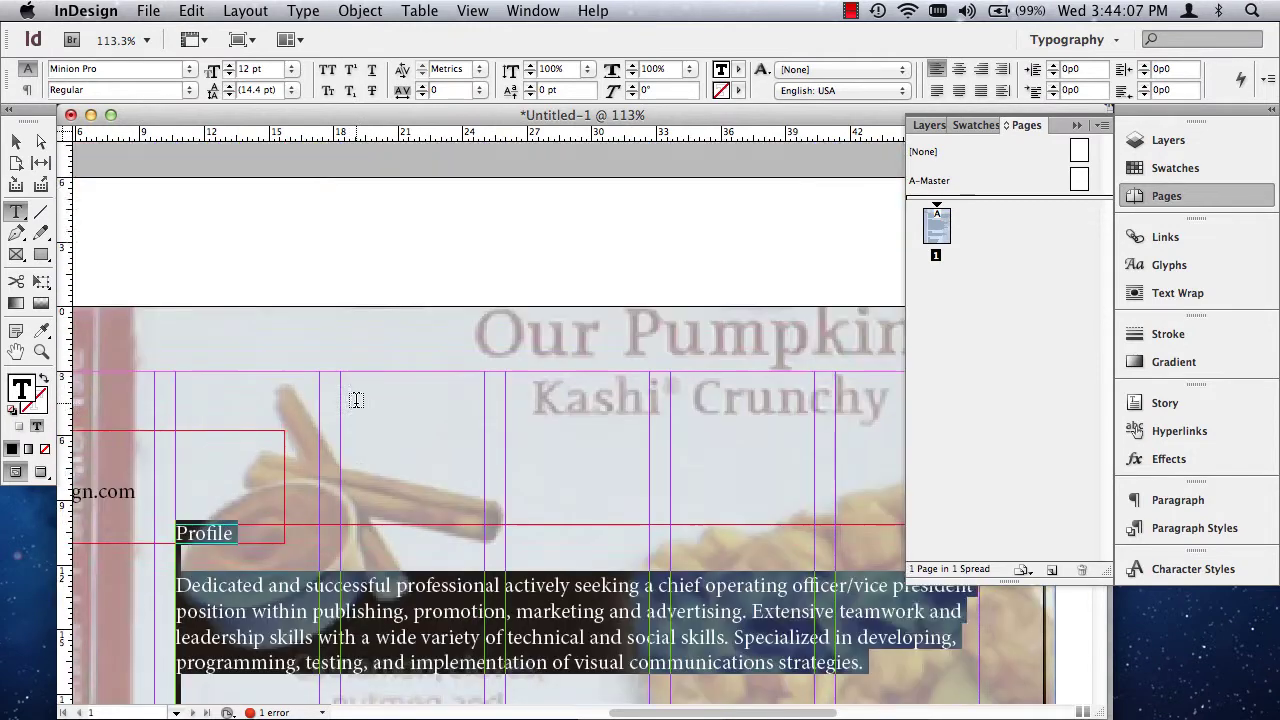
{"action": "scroll", "coordinate": [356, 400], "scroll_direction": "down", "scroll_amount": 3}
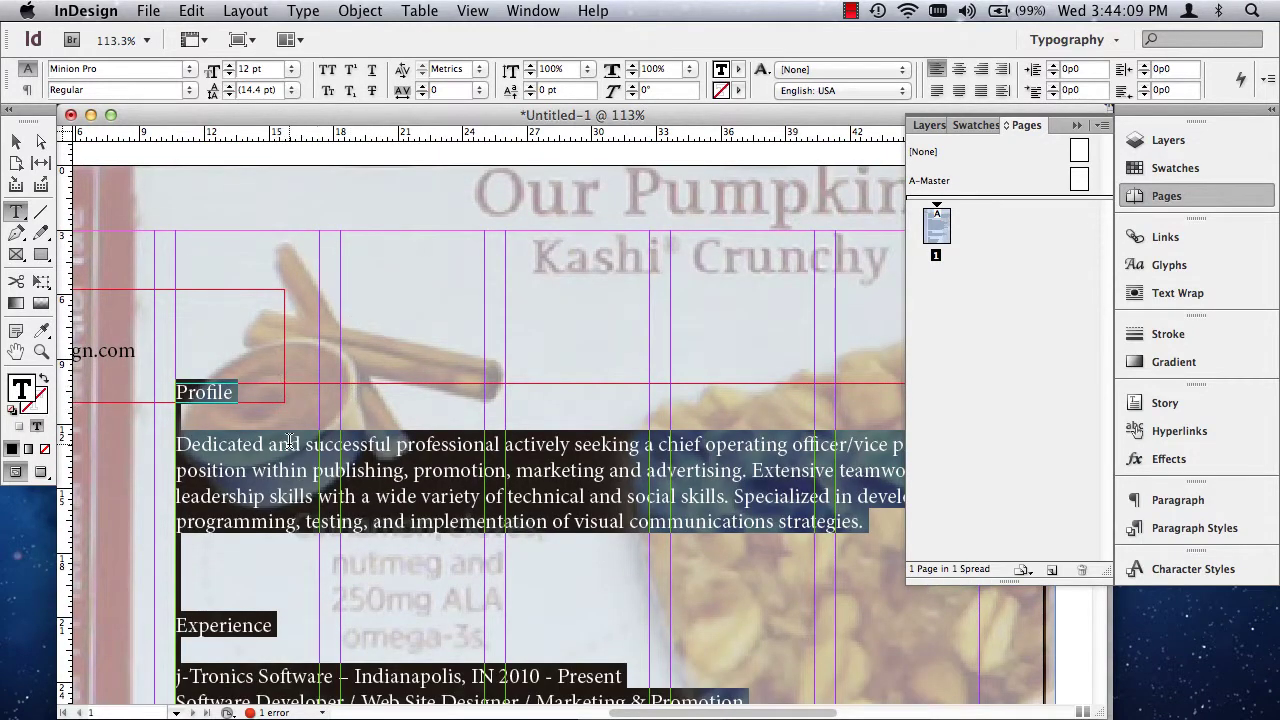
{"action": "double_click", "coordinate": [230, 443]}
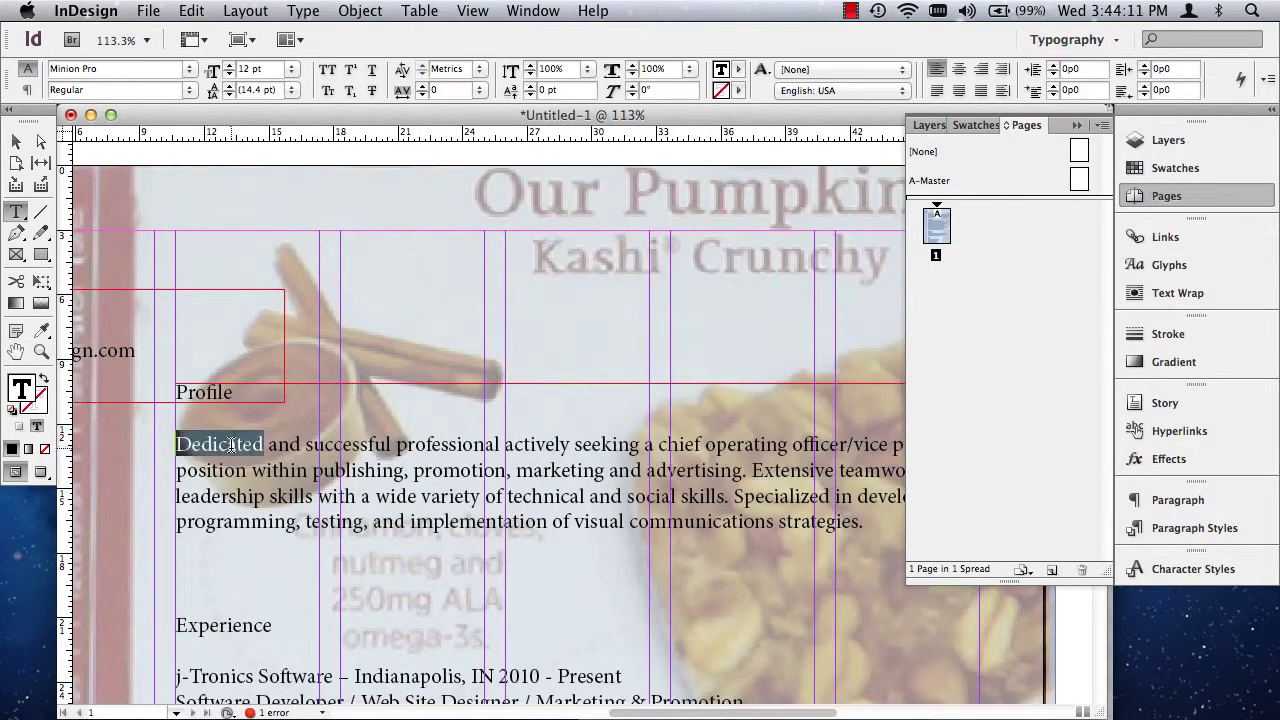
{"action": "triple_click", "coordinate": [248, 446]}
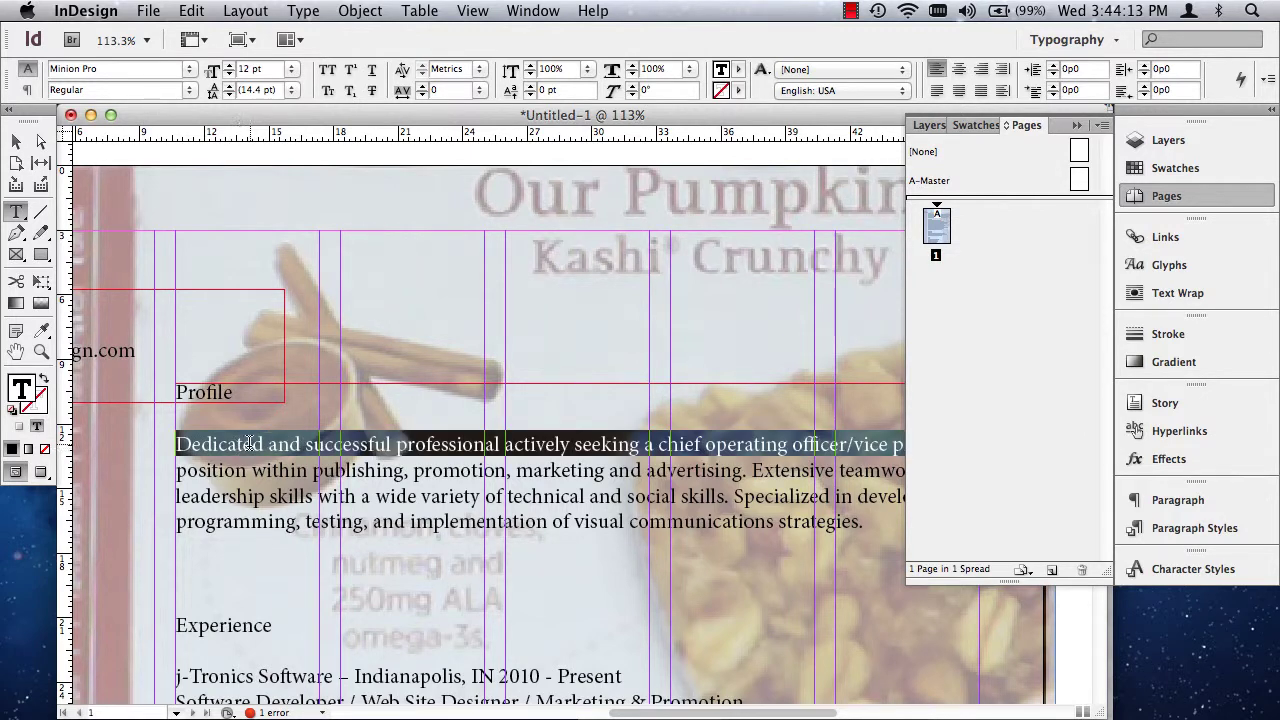
{"action": "double_click", "coordinate": [250, 443]}
{"action": "double_click", "coordinate": [250, 443]}
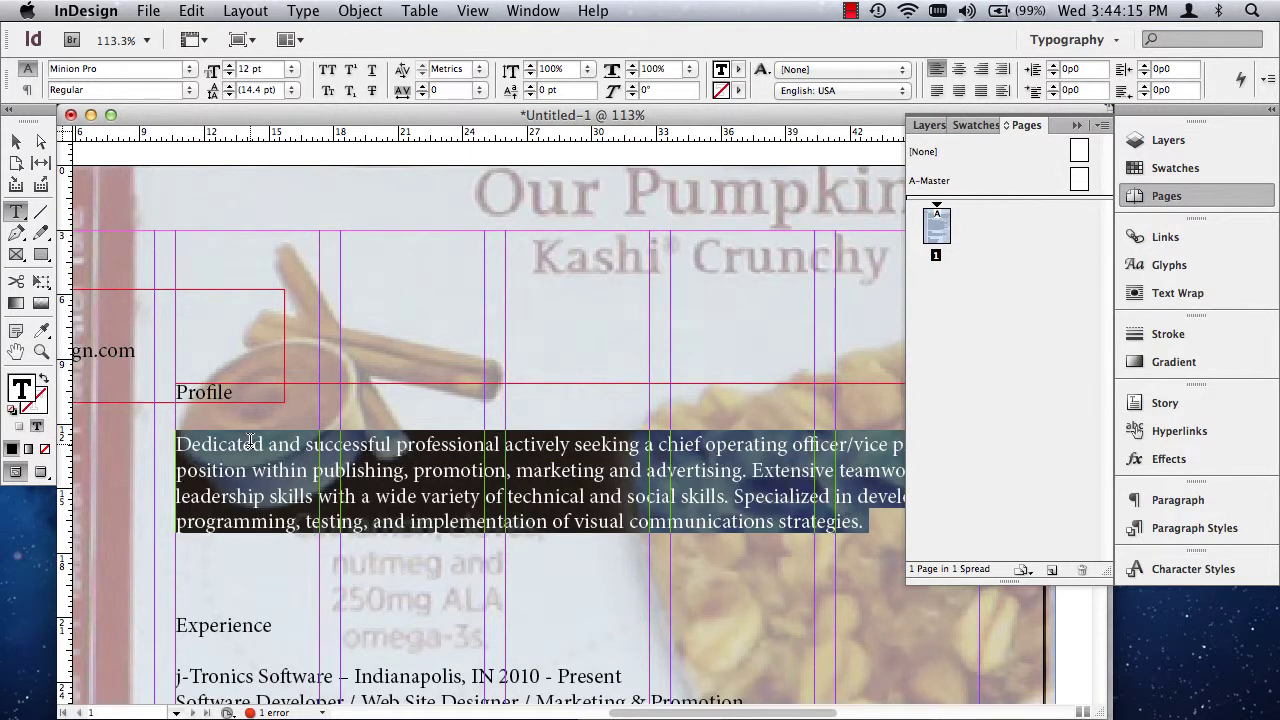
{"action": "left_click", "coordinate": [250, 443]}
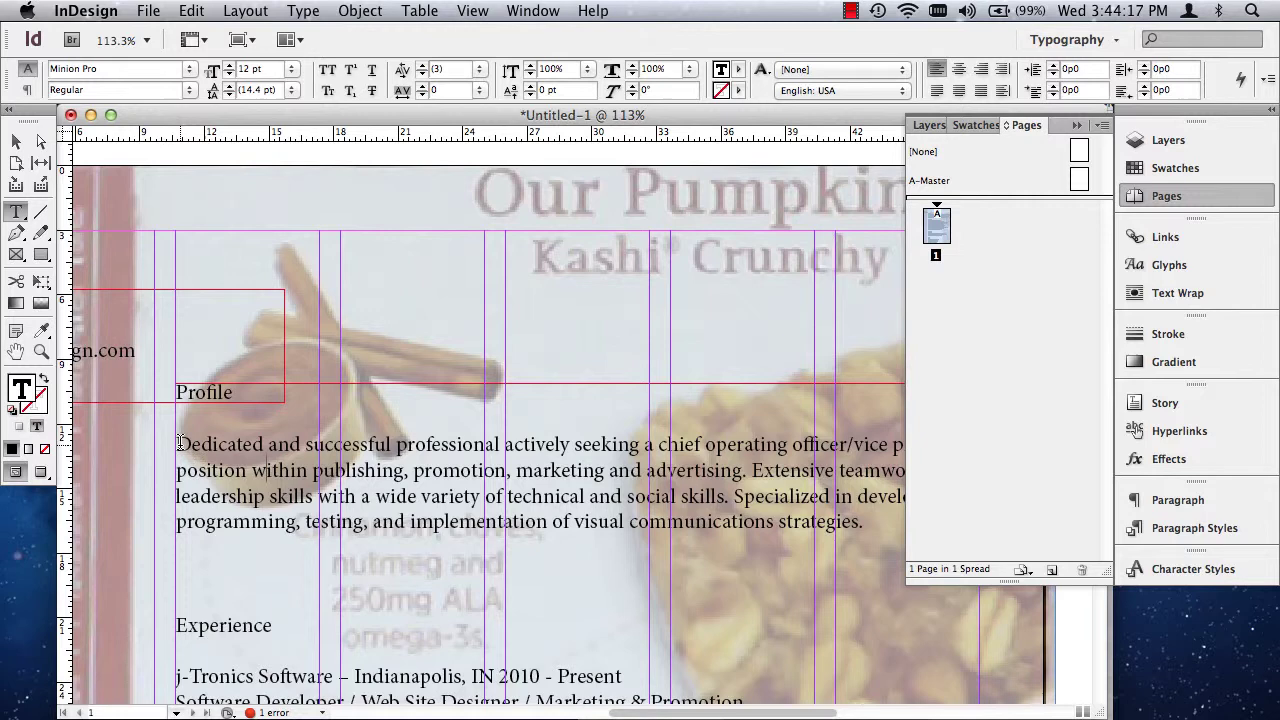
Drag-select the summary from 'Dedicated' through 'variety of', then select the Profile heading
{"action": "left_click_drag", "start_coordinate": [177, 443], "coordinate": [840, 521]}
{"action": "left_click", "coordinate": [627, 519]}
{"action": "left_click_drag", "start_coordinate": [177, 391], "coordinate": [229, 388]}
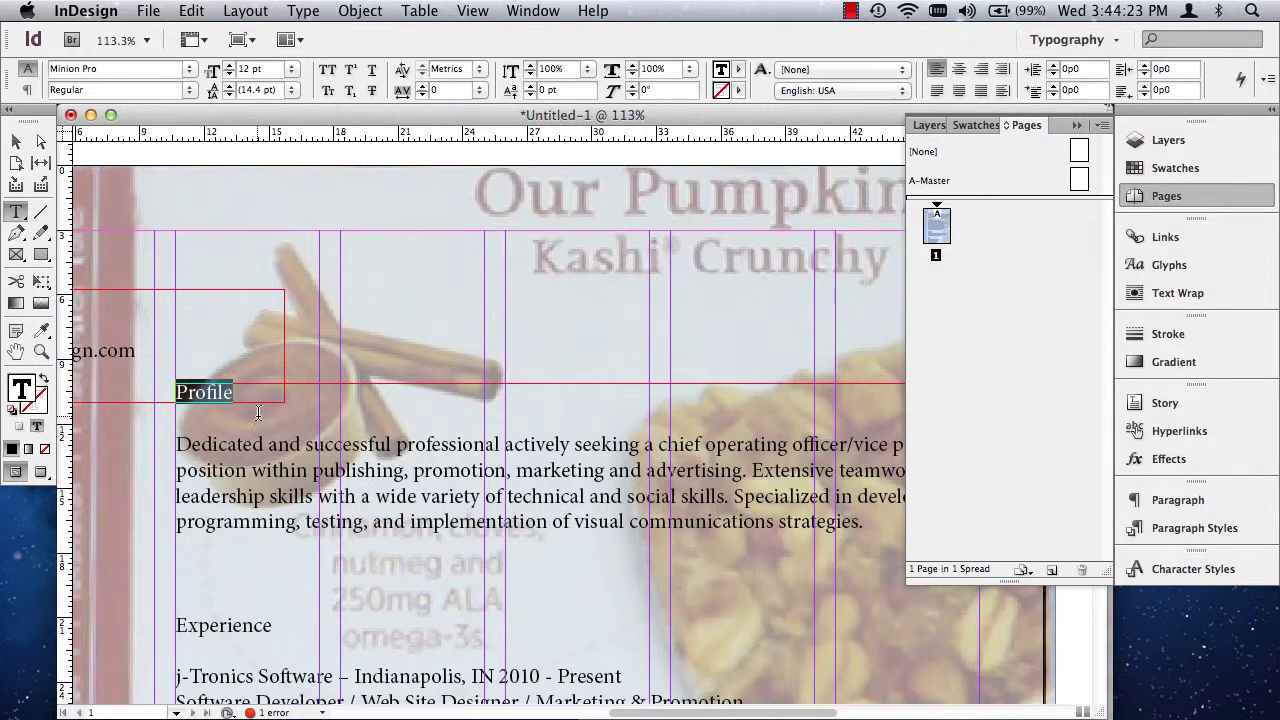
{"action": "left_click", "coordinate": [237, 393]}
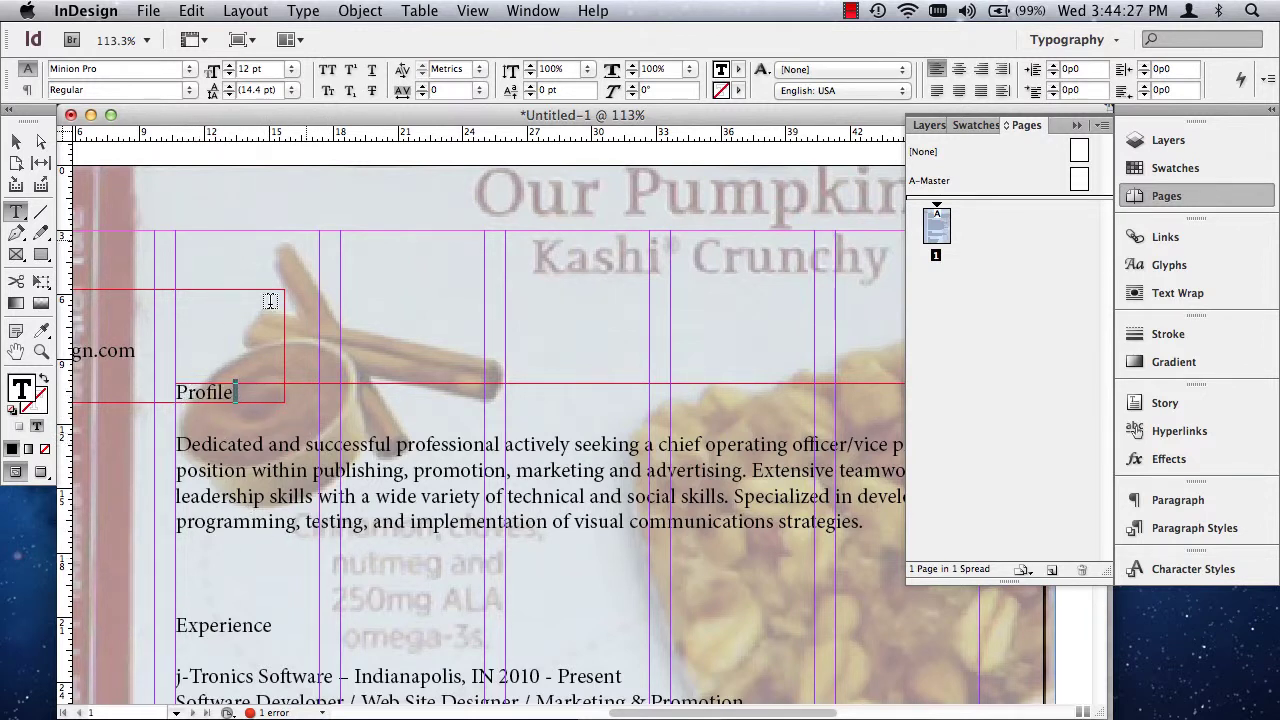
Show hidden characters from the Type menu and zoom in closer on the Profile text
{"action": "left_click", "coordinate": [303, 11]}
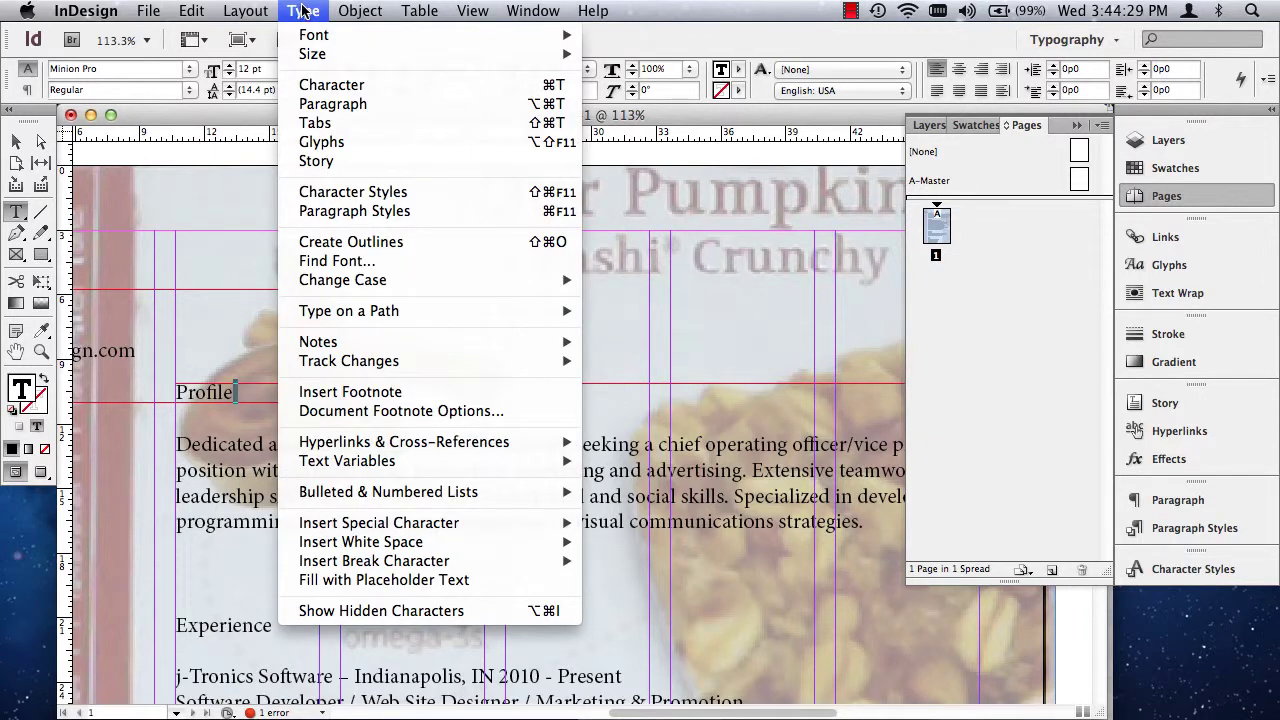
{"action": "left_click", "coordinate": [369, 613]}
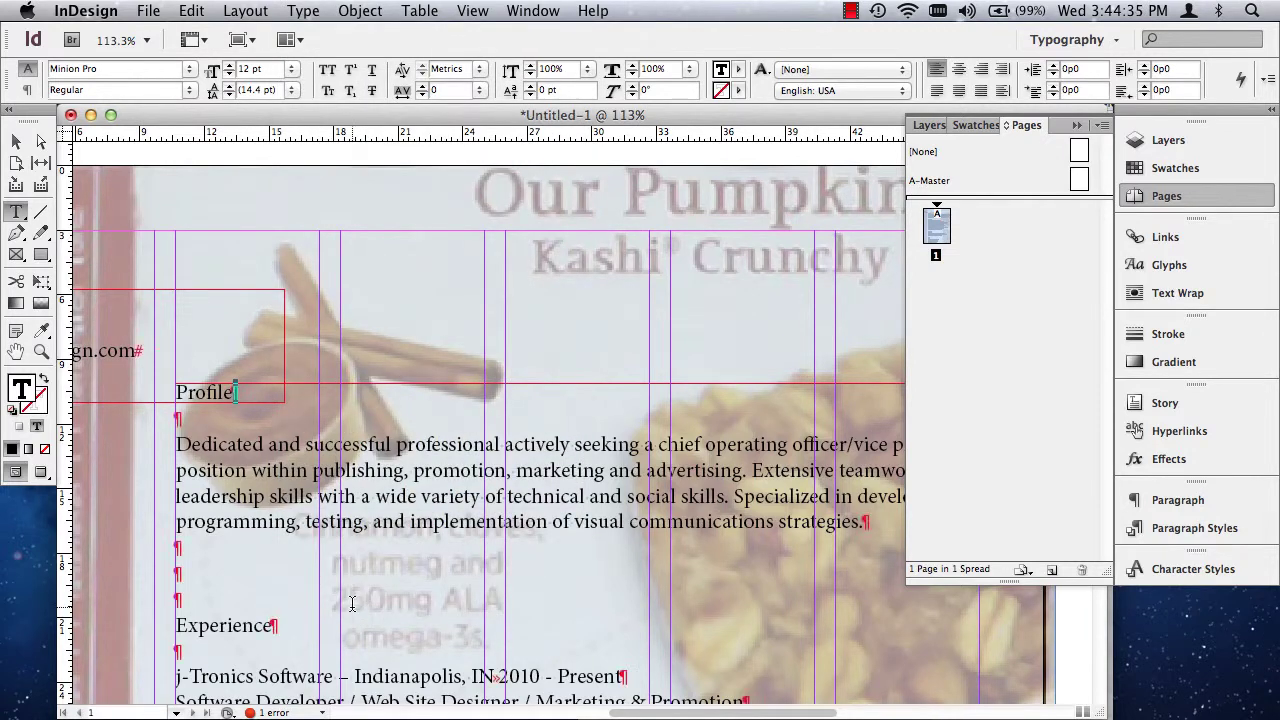
{"action": "left_click", "coordinate": [41, 351]}
{"action": "left_click_drag", "start_coordinate": [170, 358], "coordinate": [465, 650]}
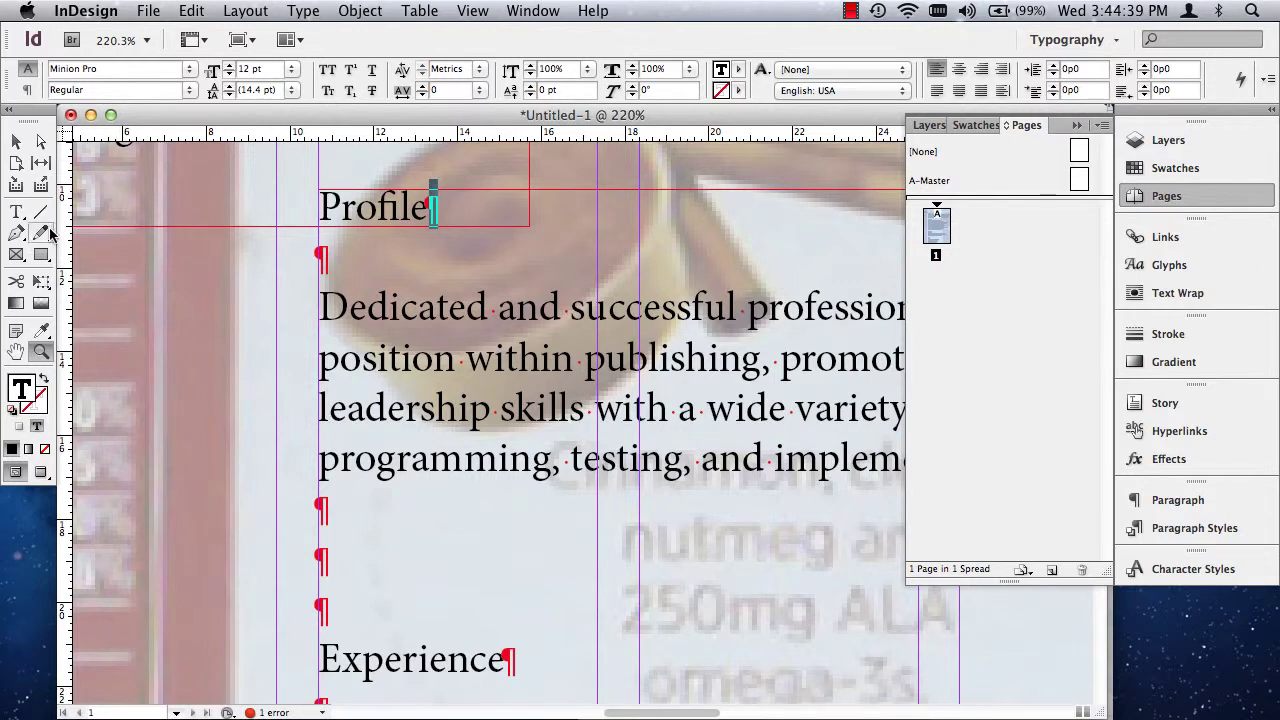
{"action": "left_click", "coordinate": [16, 212]}
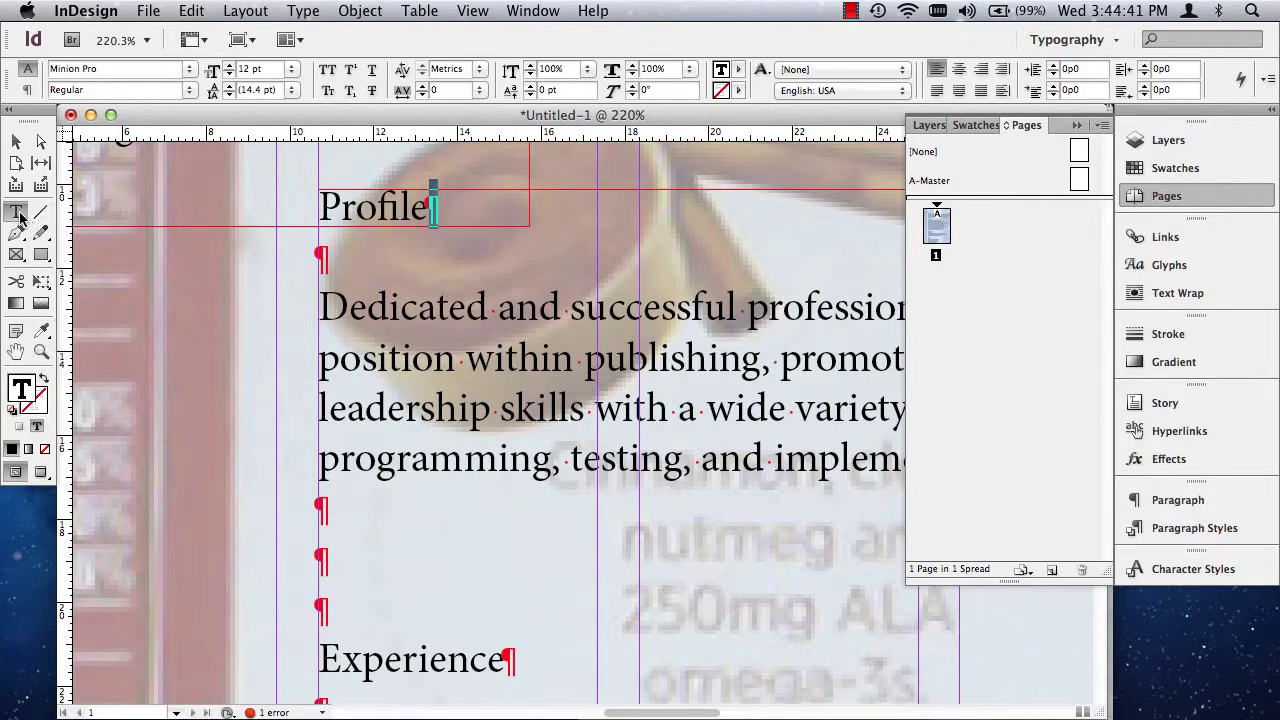
Delete the empty lines below Profile and around the Experience heading
{"action": "left_click", "coordinate": [320, 262]}
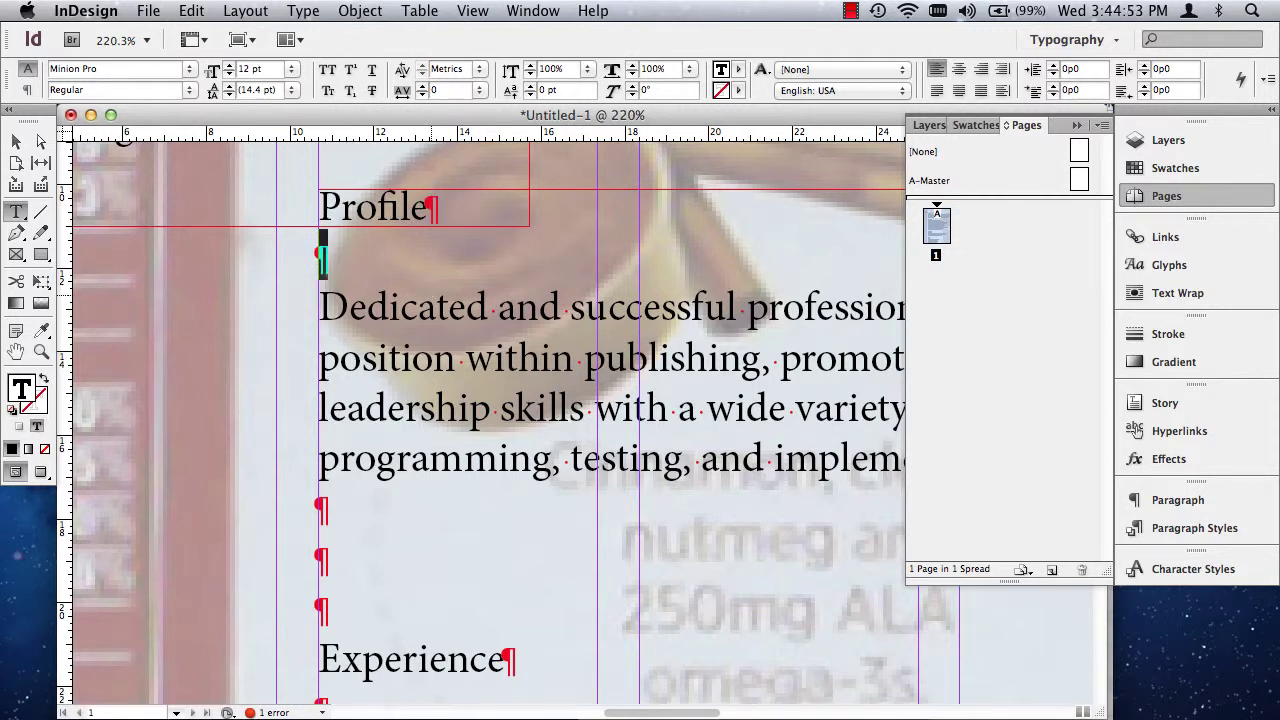
{"action": "key", "text": "BackSpace"}
{"action": "left_click_drag", "start_coordinate": [306, 477], "coordinate": [395, 543]}
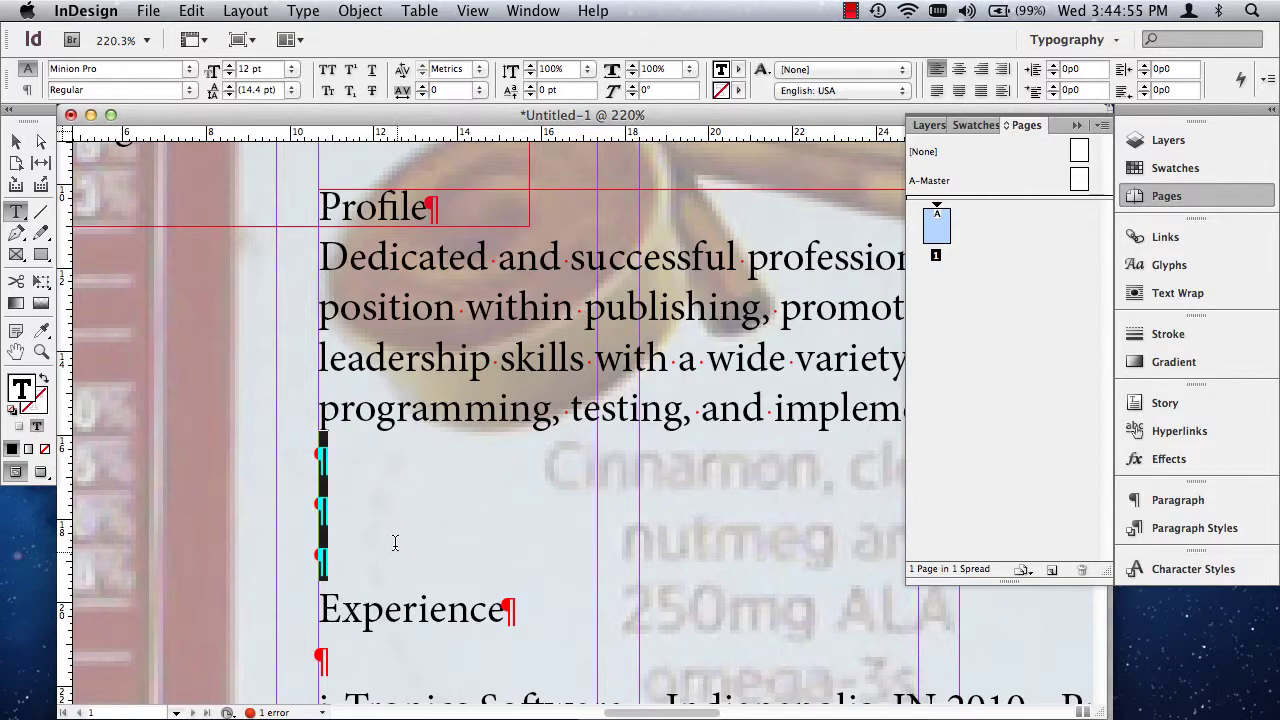
{"action": "key", "text": "BackSpace"}
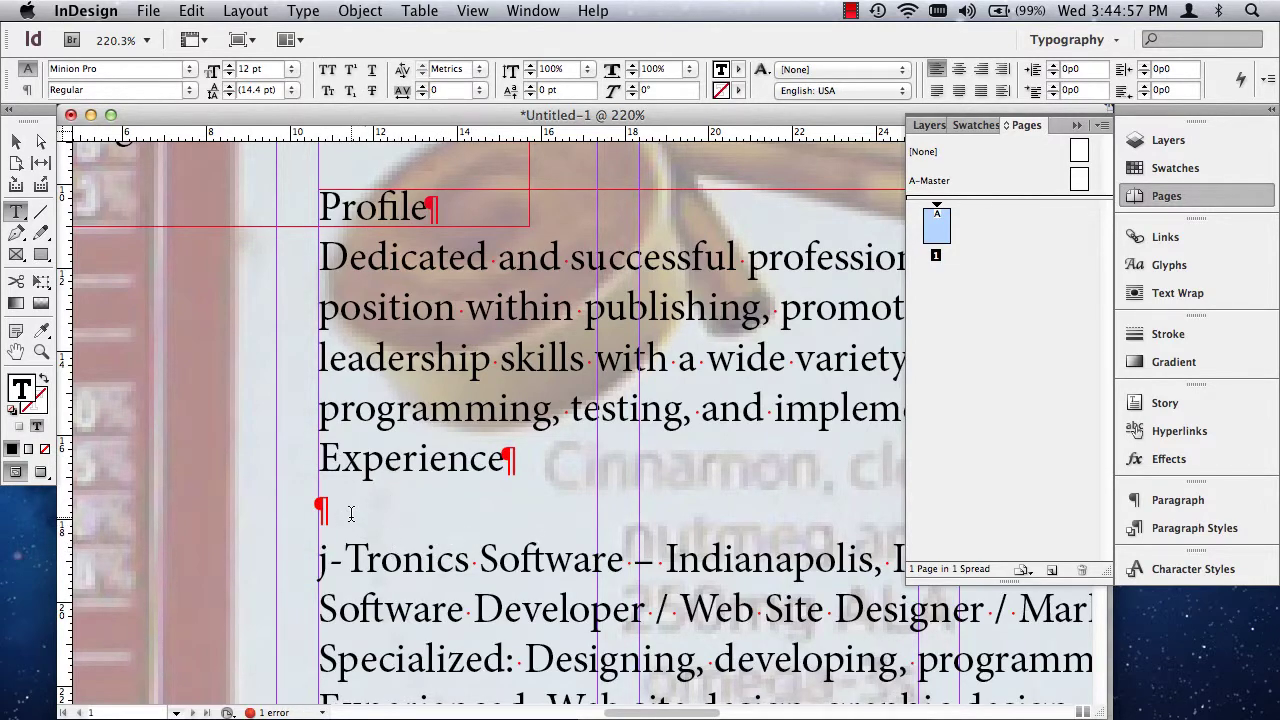
{"action": "key", "text": "BackSpace"}
Delete the blank lines around the Education and Skills headings
{"action": "scroll", "coordinate": [405, 500], "scroll_direction": "up", "scroll_amount": 4}
{"action": "scroll", "coordinate": [421, 484], "scroll_direction": "down", "scroll_amount": 20}
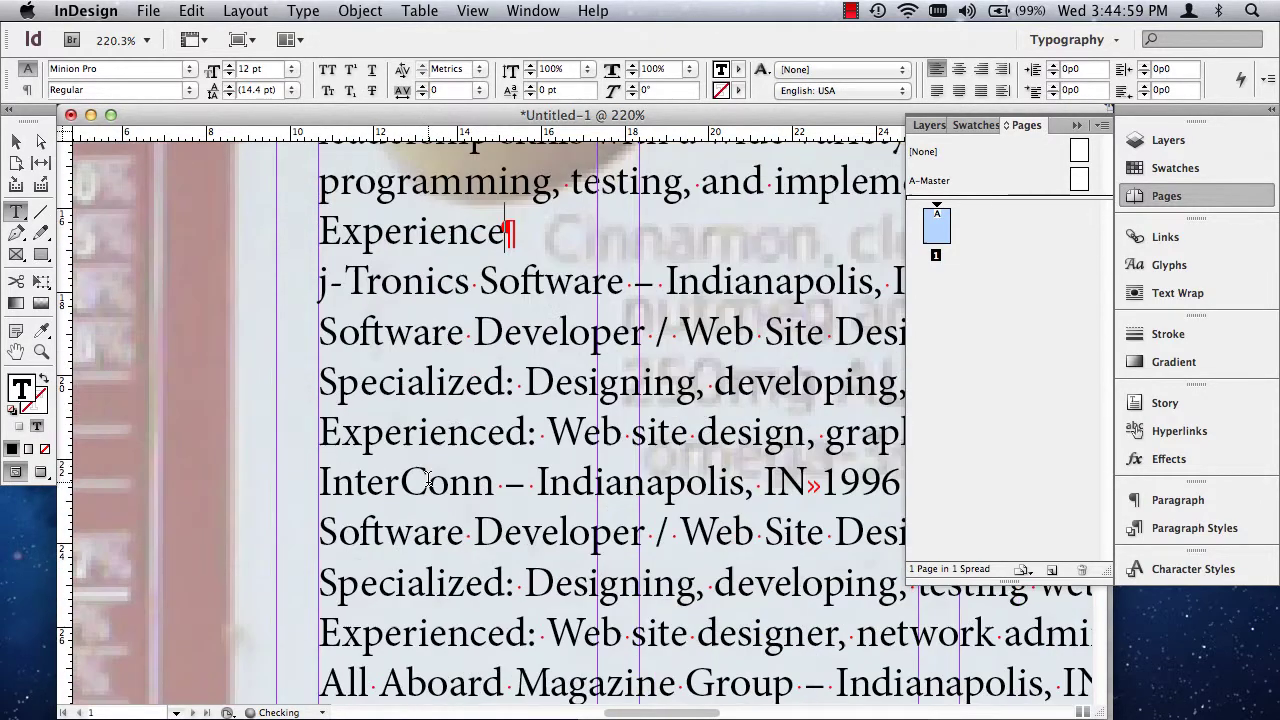
{"action": "left_click_drag", "start_coordinate": [321, 305], "coordinate": [380, 391]}
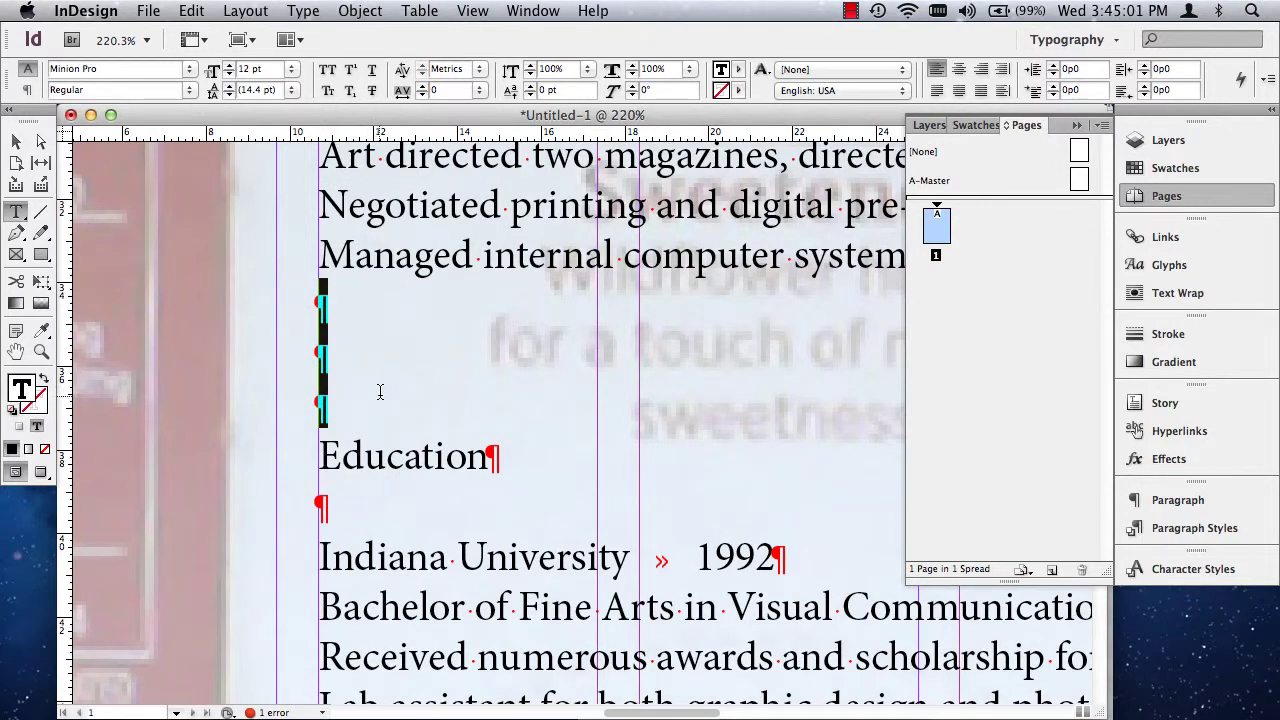
{"action": "key", "text": "BackSpace"}
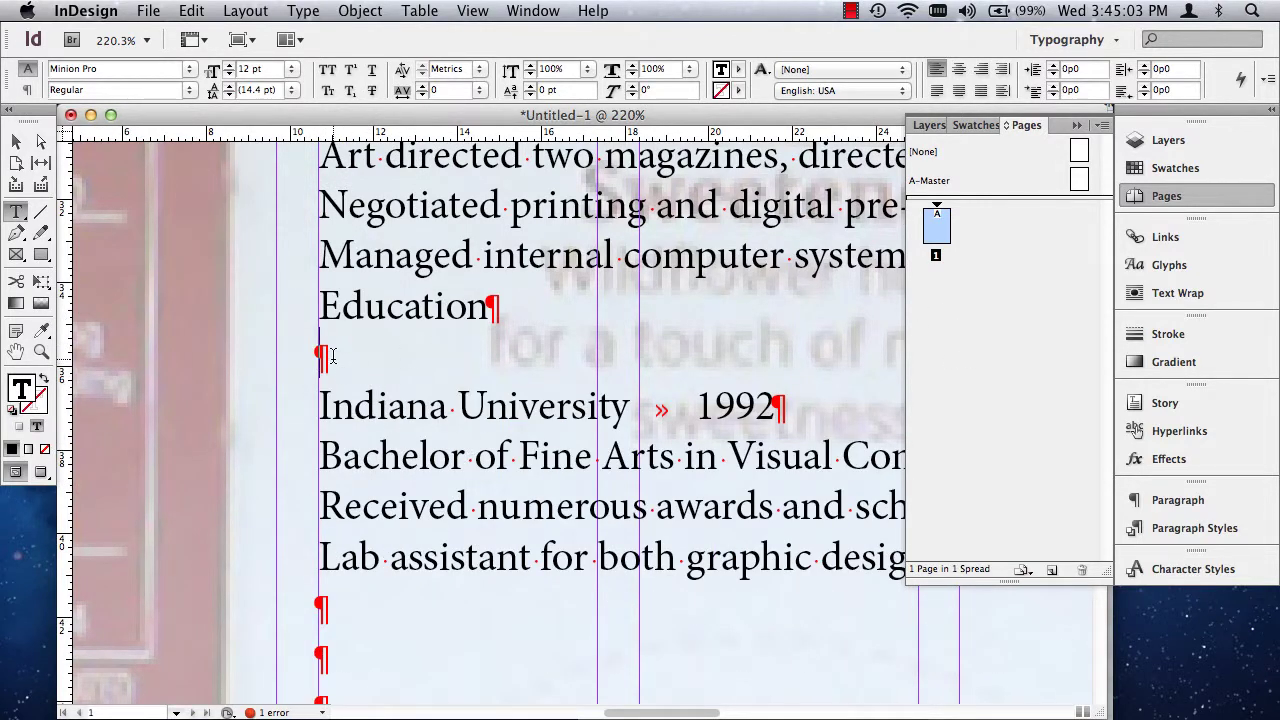
{"action": "key", "text": "BackSpace"}
{"action": "scroll", "coordinate": [346, 452], "scroll_direction": "down", "scroll_amount": 3}
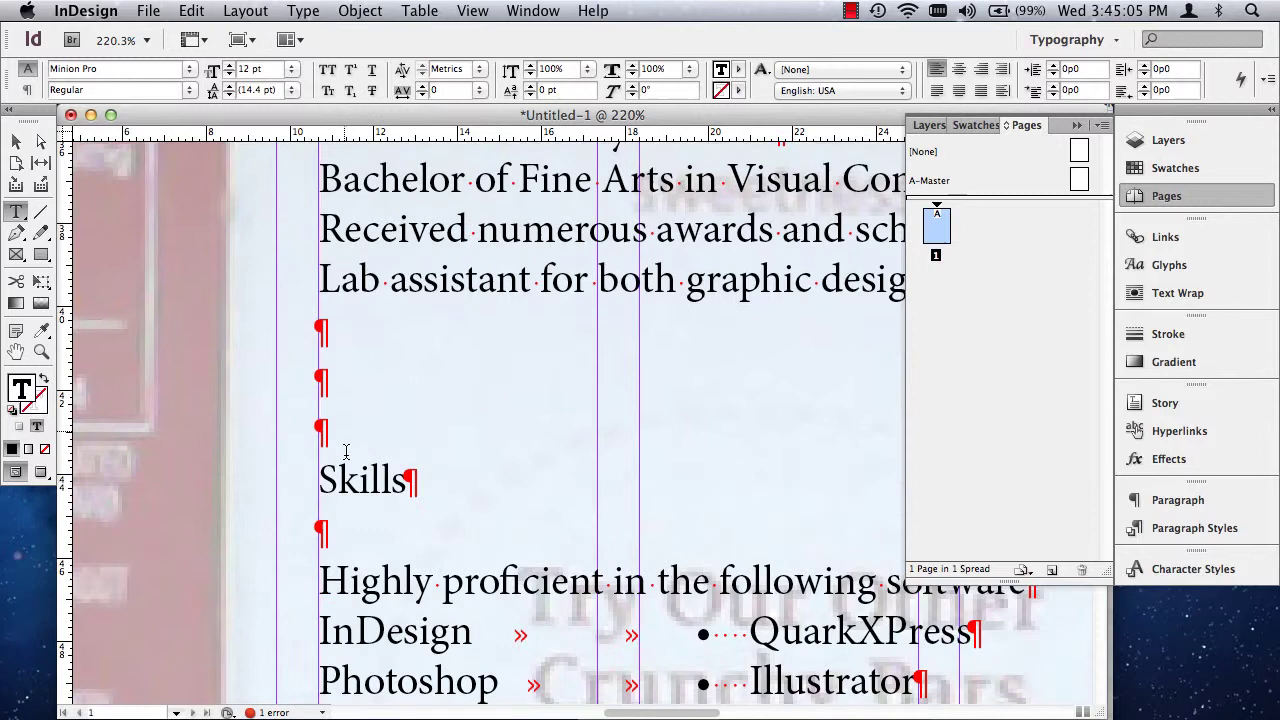
{"action": "left_click_drag", "start_coordinate": [322, 324], "coordinate": [385, 423]}
{"action": "key", "text": "BackSpace"}
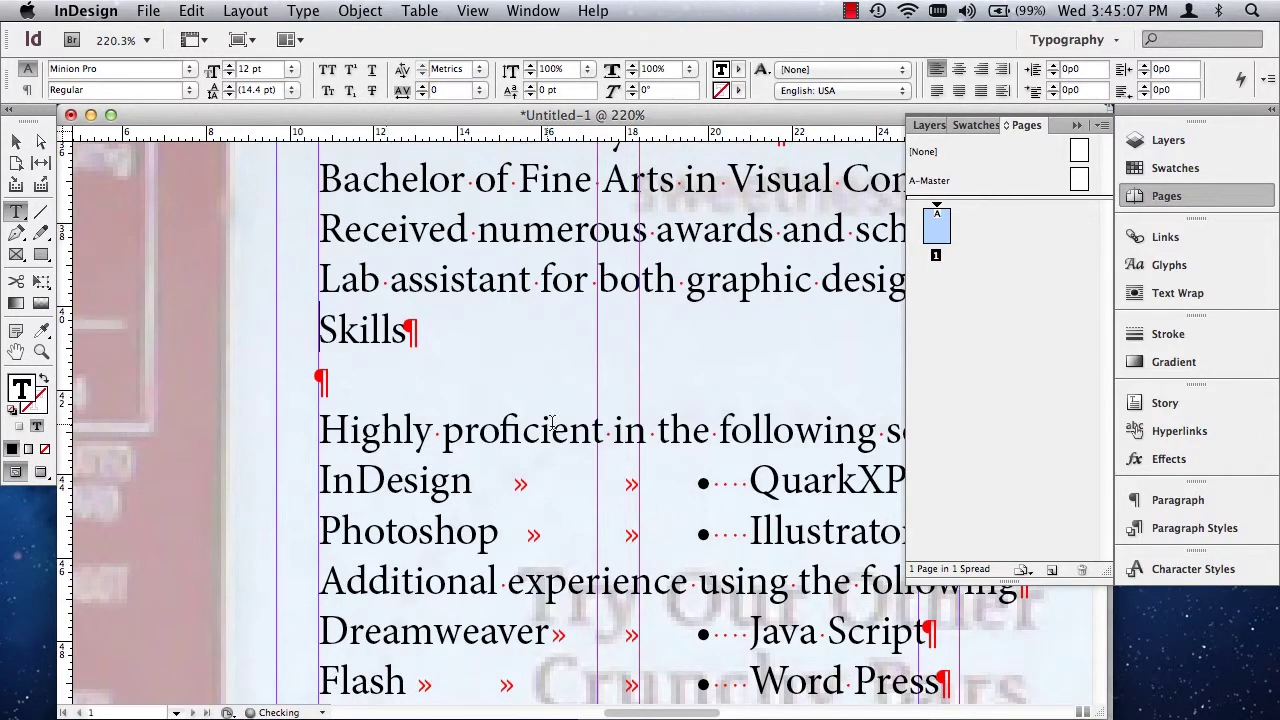
{"action": "left_click_drag", "start_coordinate": [322, 372], "coordinate": [377, 388]}
{"action": "key", "text": "BackSpace"}
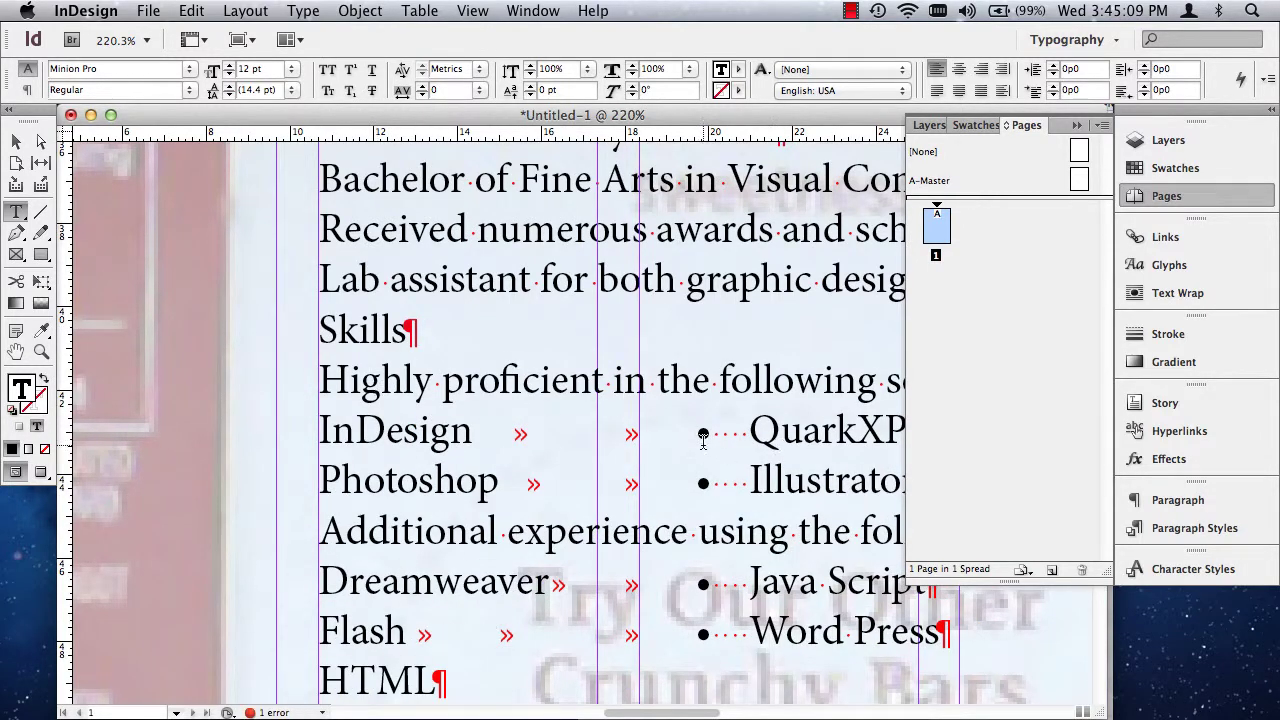
Remove the extra tabs and bullets before QuarkXPress and Illustrator
{"action": "left_click", "coordinate": [692, 431]}
{"action": "key", "text": "BackSpace"}
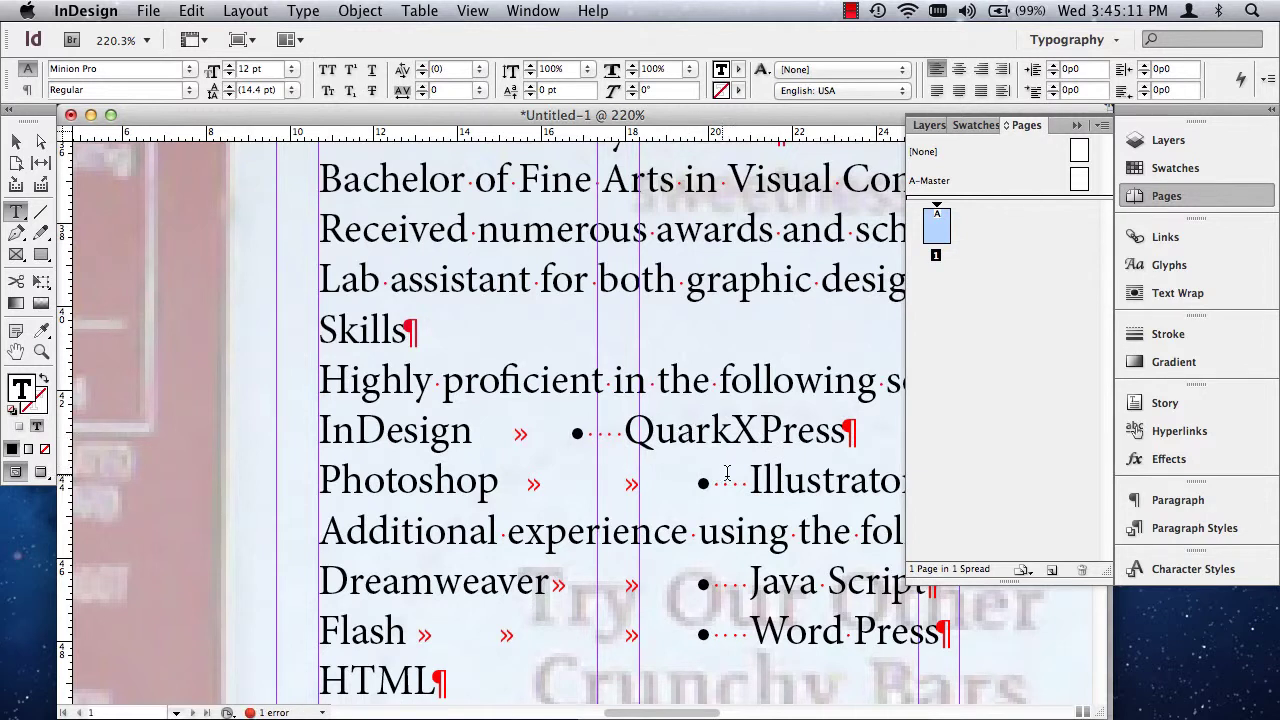
{"action": "left_click", "coordinate": [692, 481]}
{"action": "key", "text": "BackSpace"}
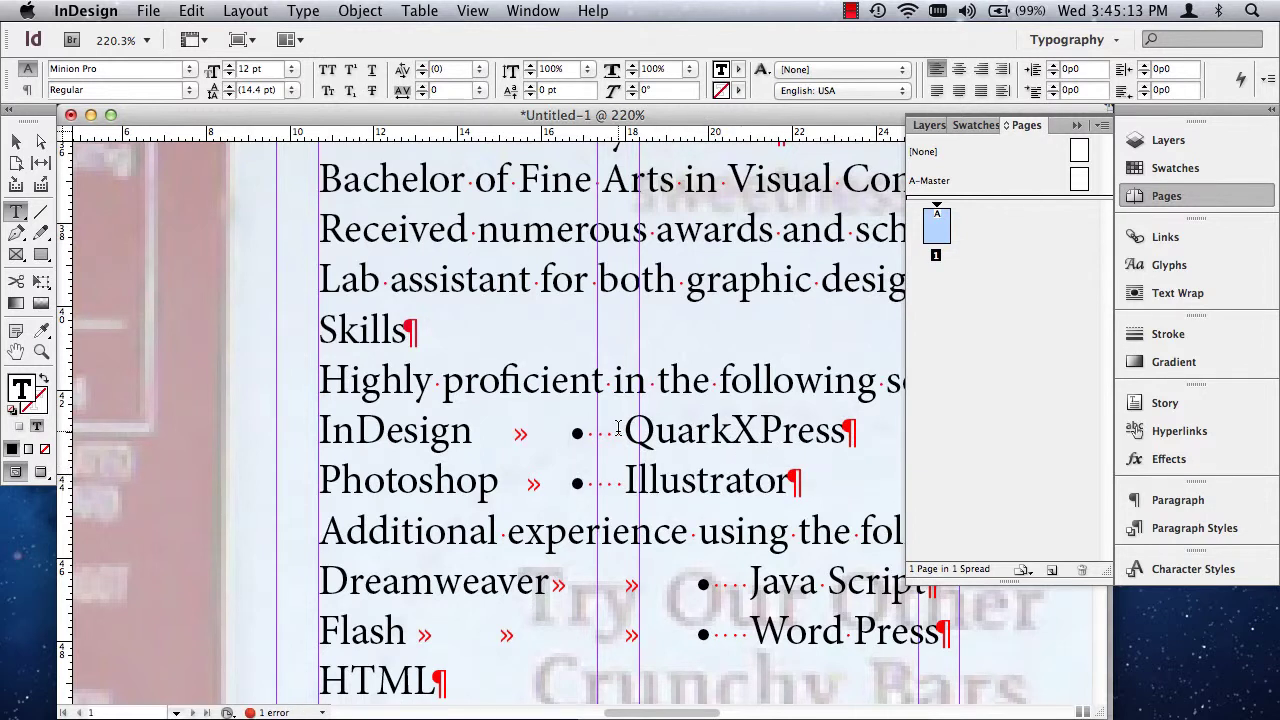
{"action": "left_click", "coordinate": [624, 432]}
{"action": "key", "text": "BackSpace"}
{"action": "key", "text": "BackSpace"}
{"action": "key", "text": "BackSpace"}
{"action": "key", "text": "BackSpace"}
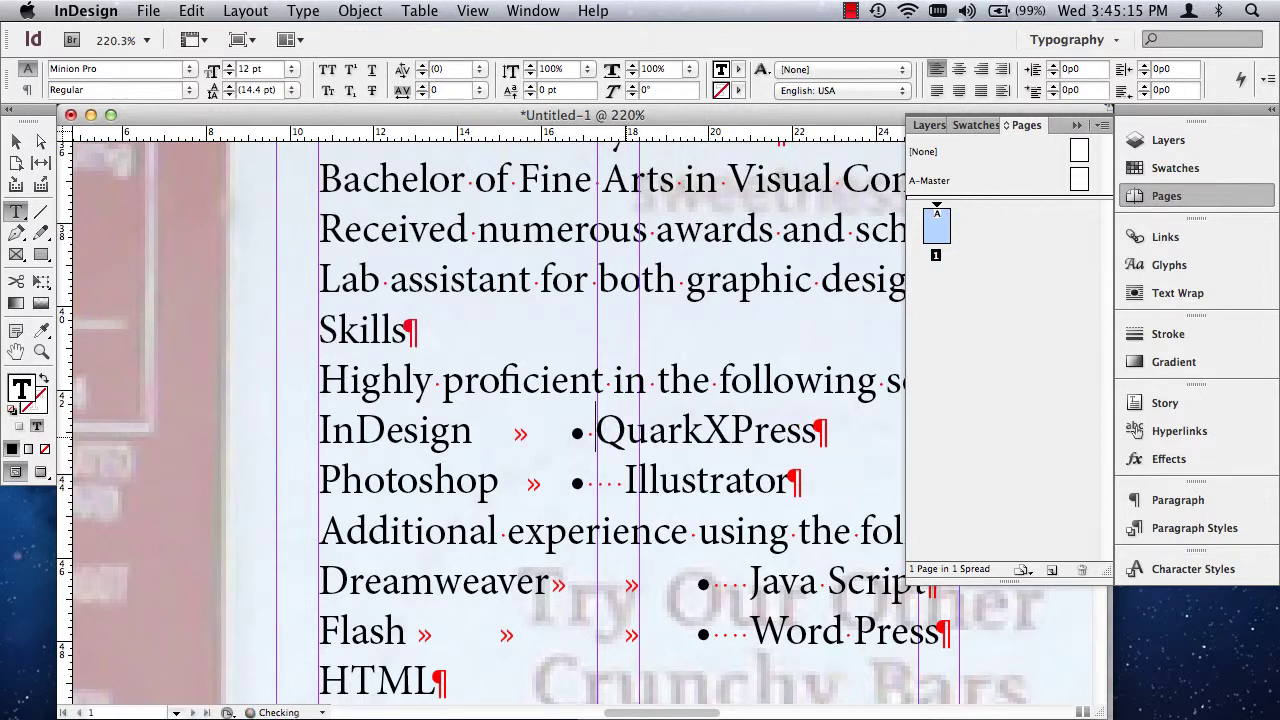
{"action": "left_click", "coordinate": [625, 481]}
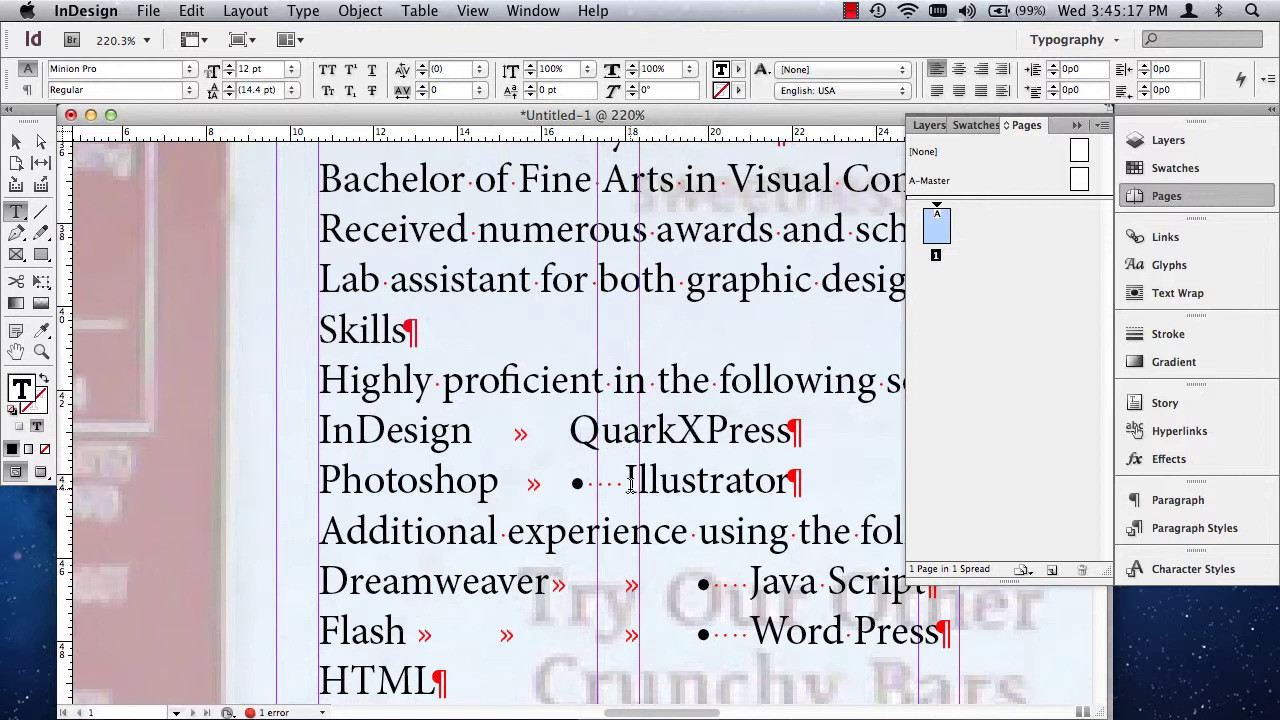
{"action": "key", "text": "BackSpace"}
{"action": "key", "text": "BackSpace"}
{"action": "key", "text": "BackSpace"}
{"action": "key", "text": "BackSpace"}
{"action": "key", "text": "BackSpace"}
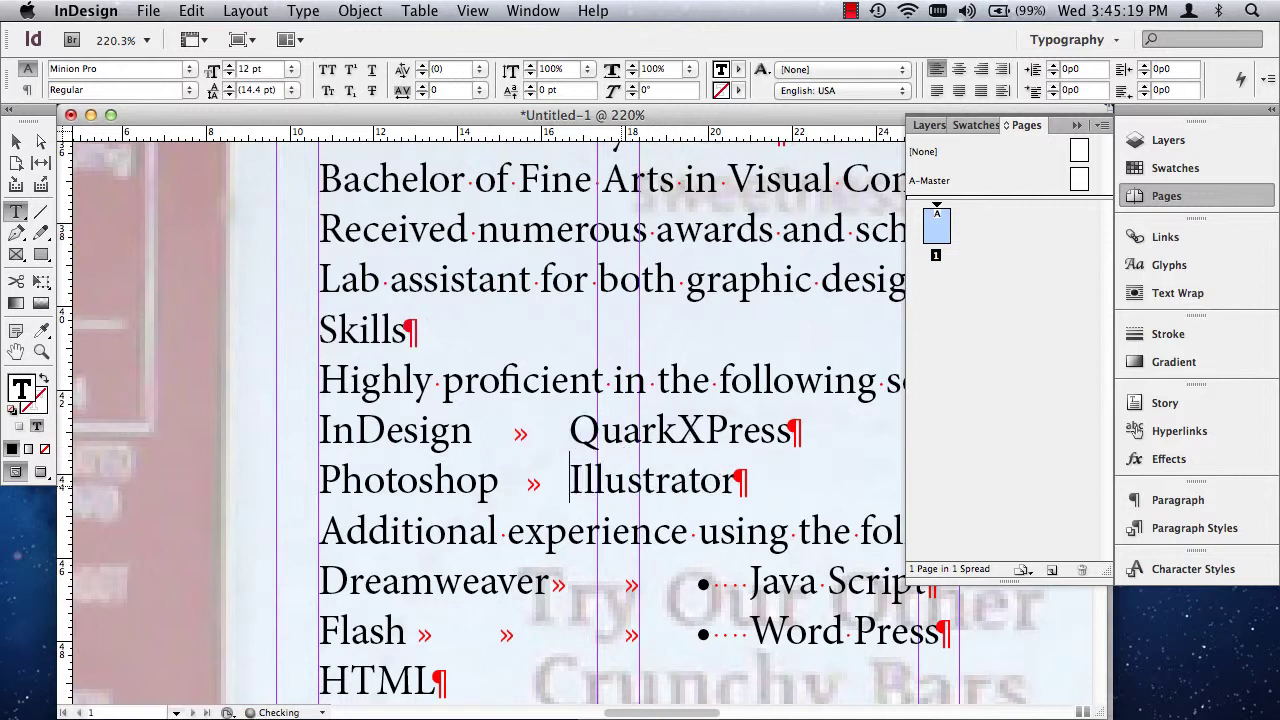
Remove the bullets, spaces and extra tabs before Java Script and Word Press
{"action": "scroll", "coordinate": [705, 502], "scroll_direction": "down", "scroll_amount": 2}
{"action": "left_click", "coordinate": [736, 532]}
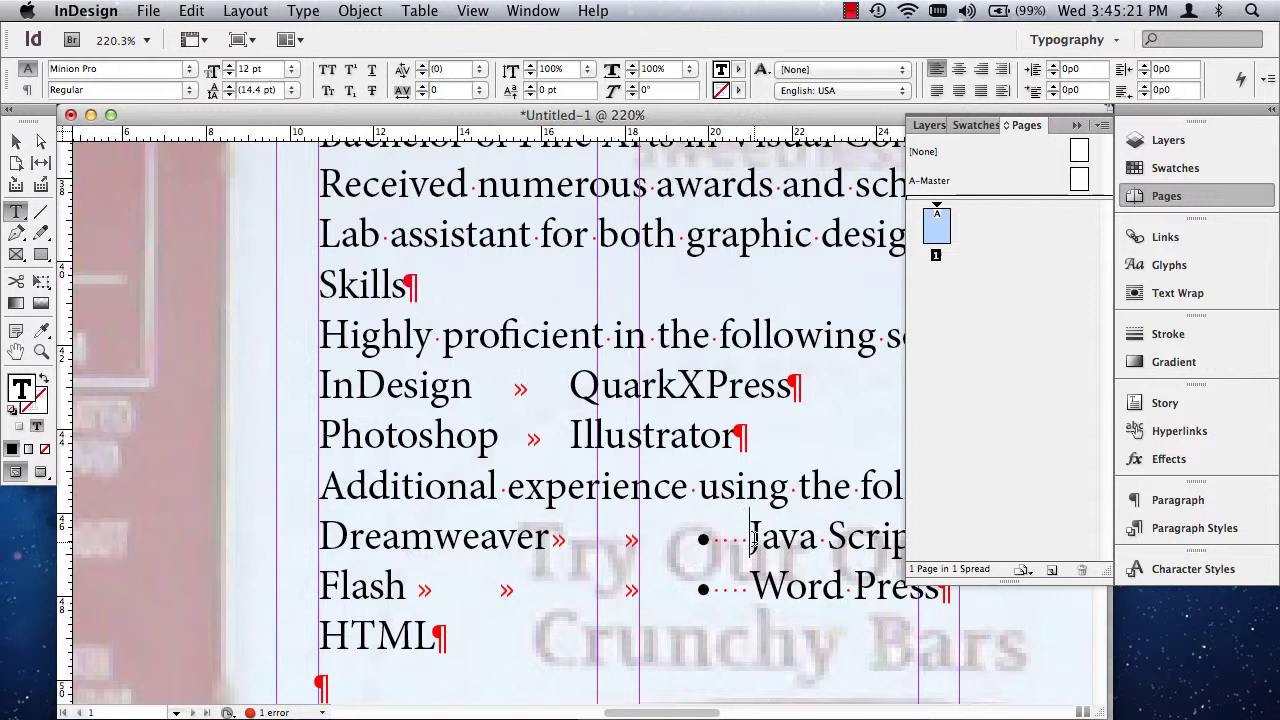
{"action": "key", "text": "BackSpace"}
{"action": "key", "text": "BackSpace"}
{"action": "key", "text": "BackSpace"}
{"action": "key", "text": "BackSpace"}
{"action": "key", "text": "BackSpace"}
{"action": "key", "text": "BackSpace"}
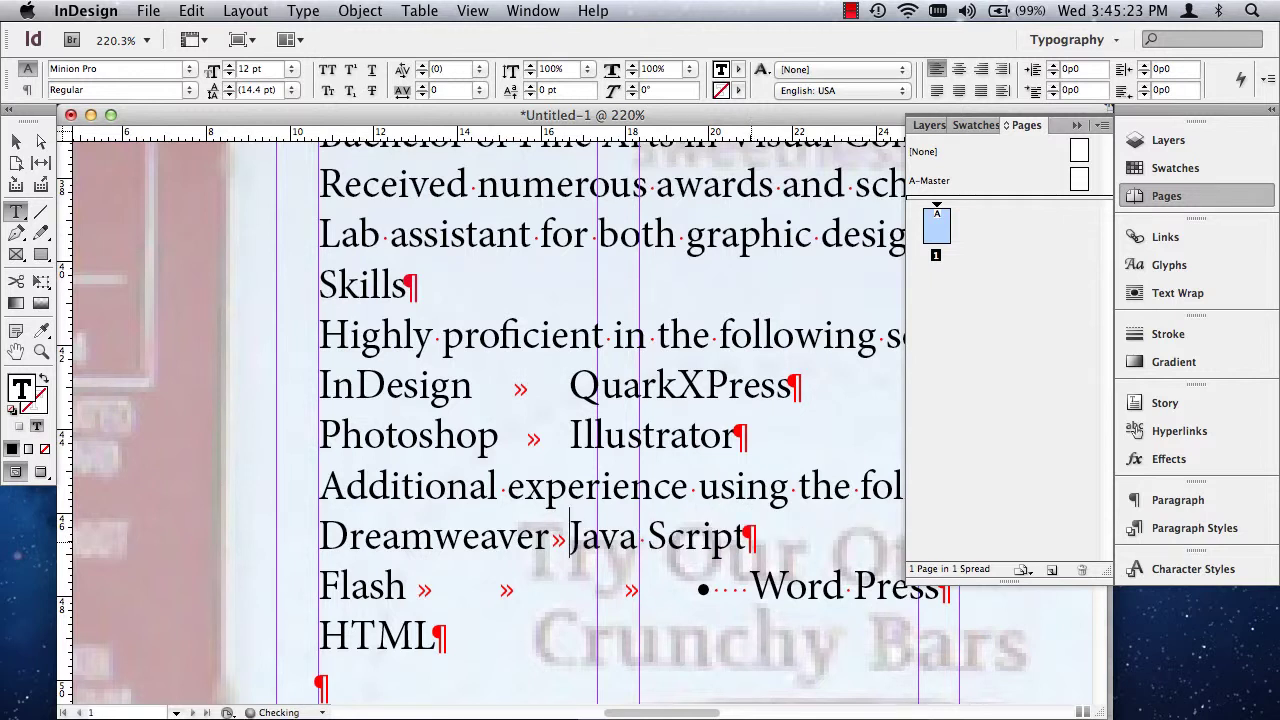
{"action": "key", "text": "BackSpace"}
{"action": "key", "text": "BackSpace"}
{"action": "key", "text": "BackSpace"}
{"action": "key", "text": "BackSpace"}
{"action": "key", "text": "BackSpace"}
{"action": "key", "text": "BackSpace"}
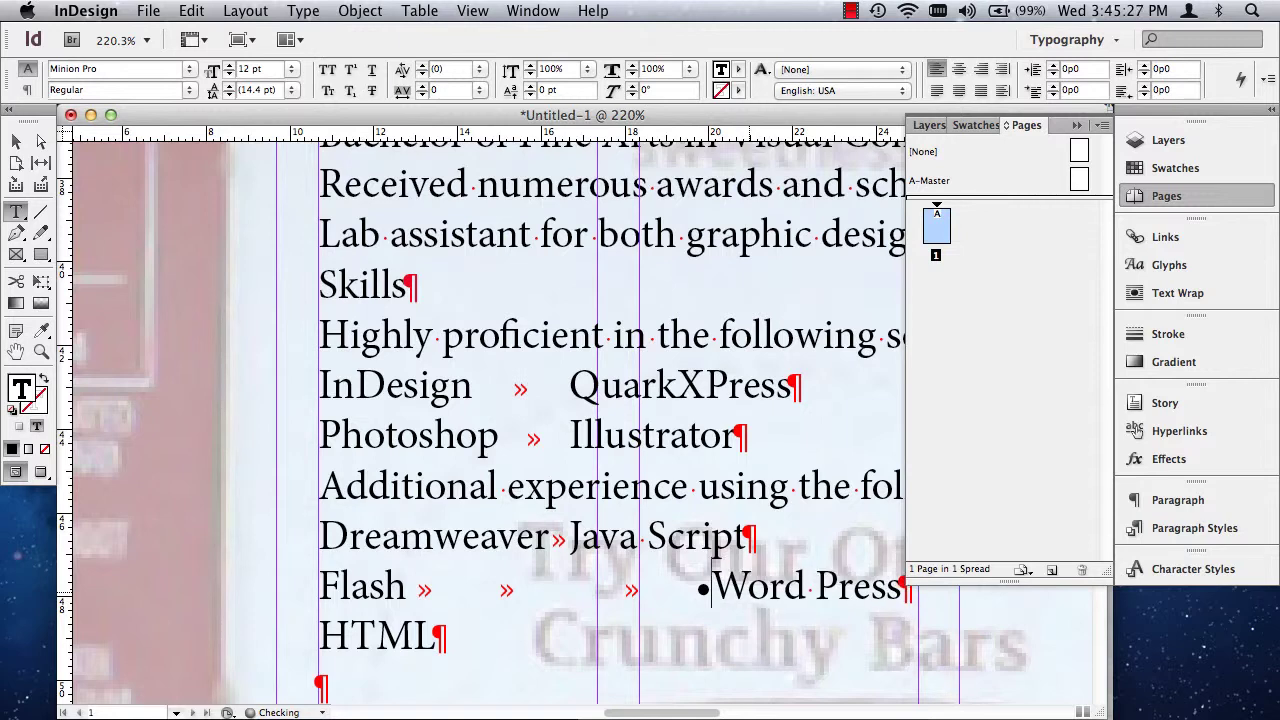
{"action": "key", "text": "BackSpace"}
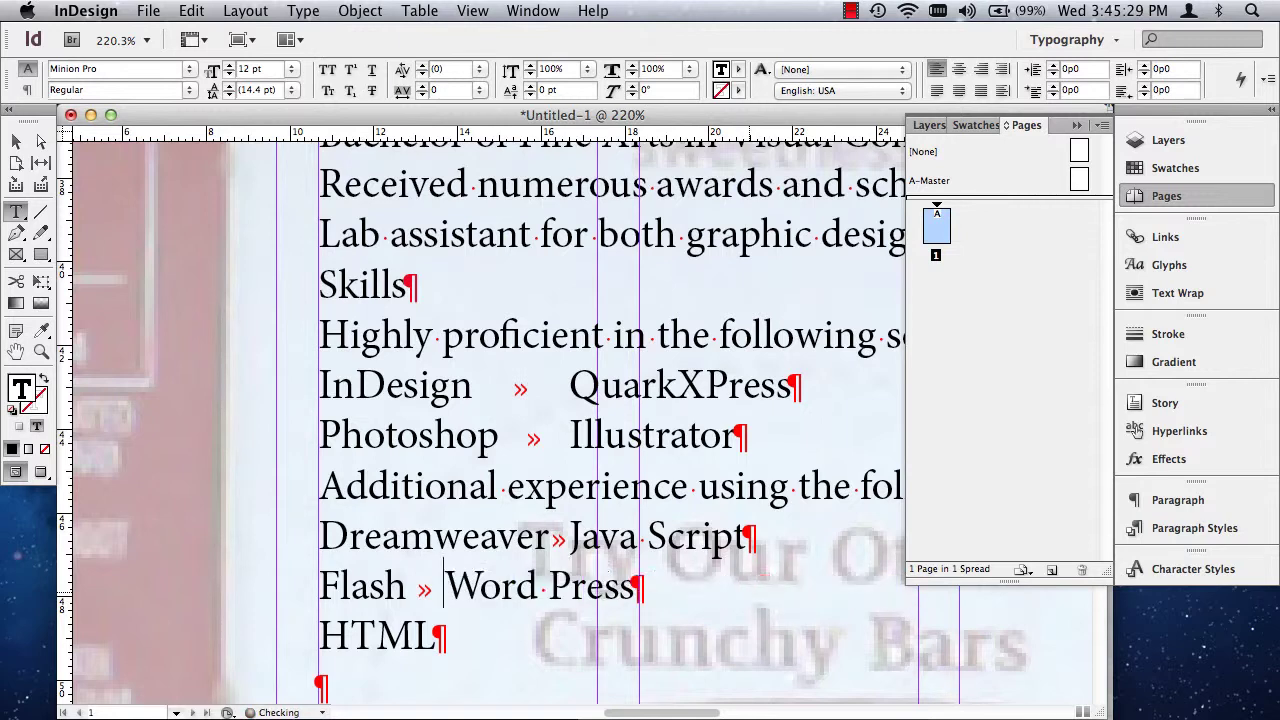
Delete the blank lines between HTML and Online portfolio and all leftover lines after it
{"action": "scroll", "coordinate": [671, 553], "scroll_direction": "up", "scroll_amount": 3}
{"action": "scroll", "coordinate": [670, 600], "scroll_direction": "down", "scroll_amount": 7}
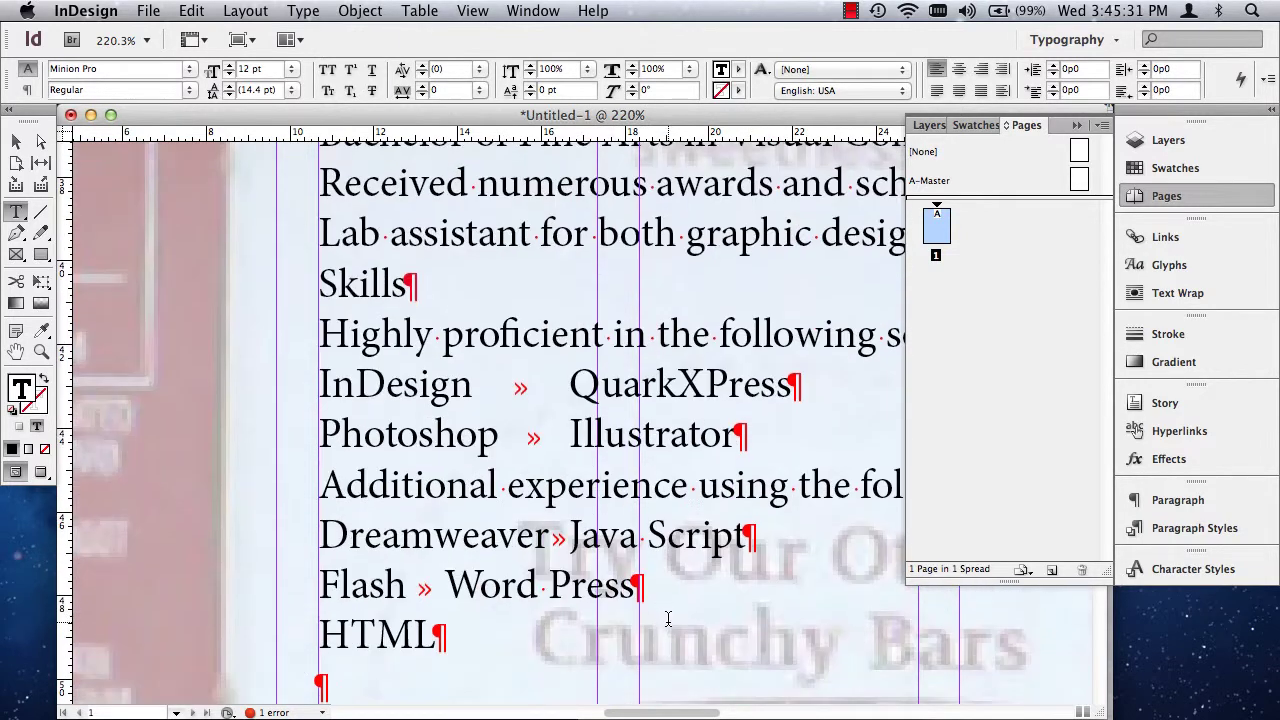
{"action": "scroll", "coordinate": [670, 620], "scroll_direction": "down", "scroll_amount": 4}
{"action": "left_click_drag", "start_coordinate": [420, 215], "coordinate": [429, 487]}
{"action": "key", "text": "BackSpace"}
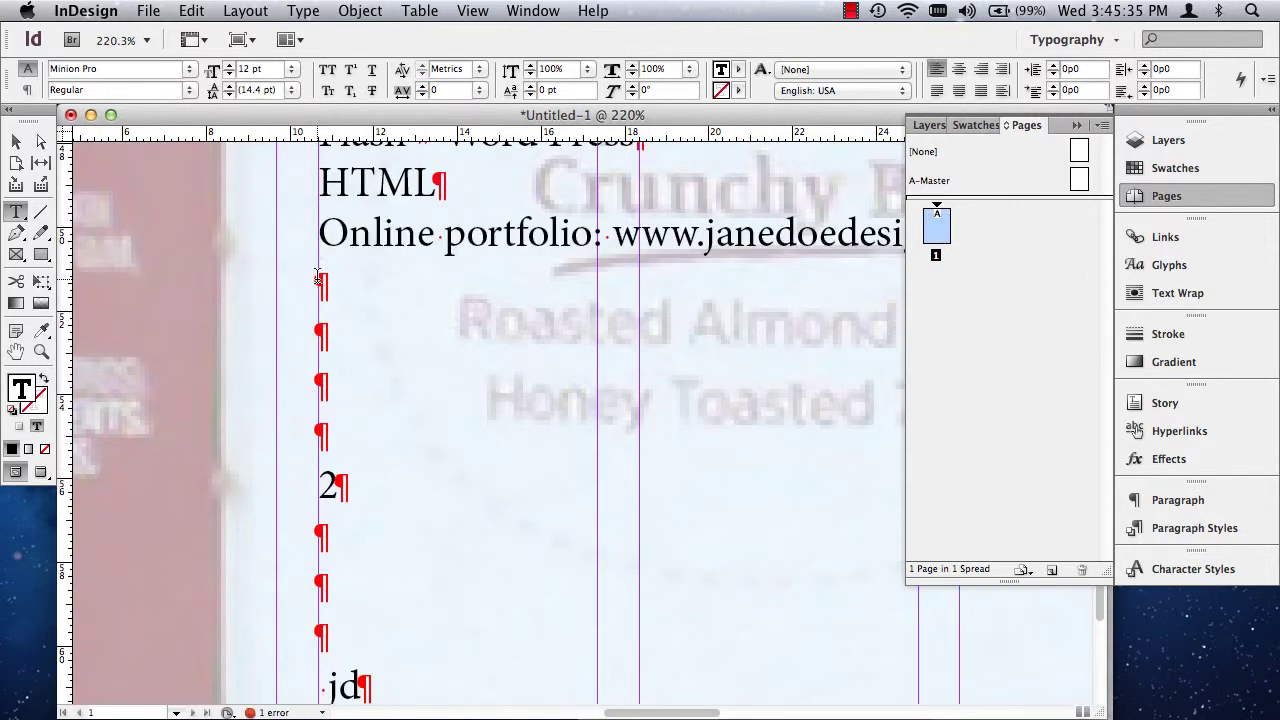
{"action": "left_click_drag", "start_coordinate": [347, 282], "coordinate": [429, 609]}
{"action": "scroll", "coordinate": [440, 590], "scroll_direction": "down", "scroll_amount": 10}
{"action": "key", "text": "BackSpace"}
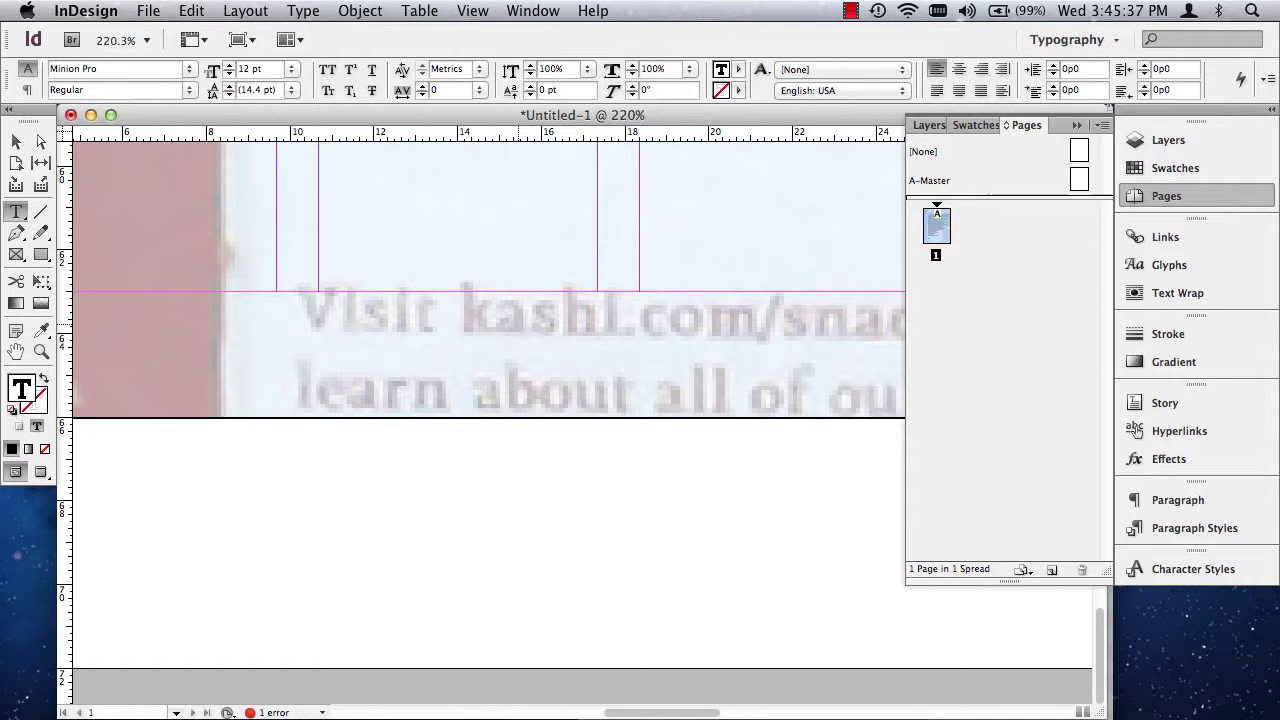
{"action": "scroll", "coordinate": [443, 443], "scroll_direction": "up", "scroll_amount": 8}
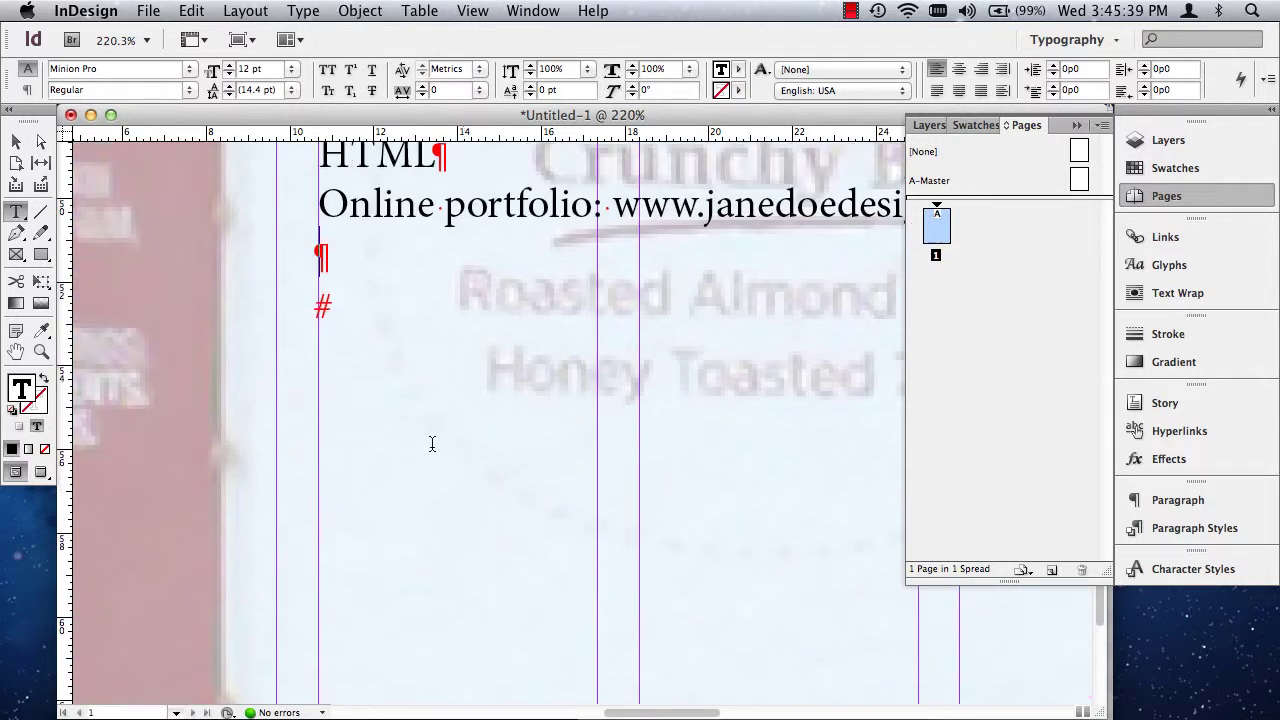
{"action": "double_click", "coordinate": [323, 262]}
{"action": "key", "text": "BackSpace"}
{"action": "key", "text": "BackSpace"}
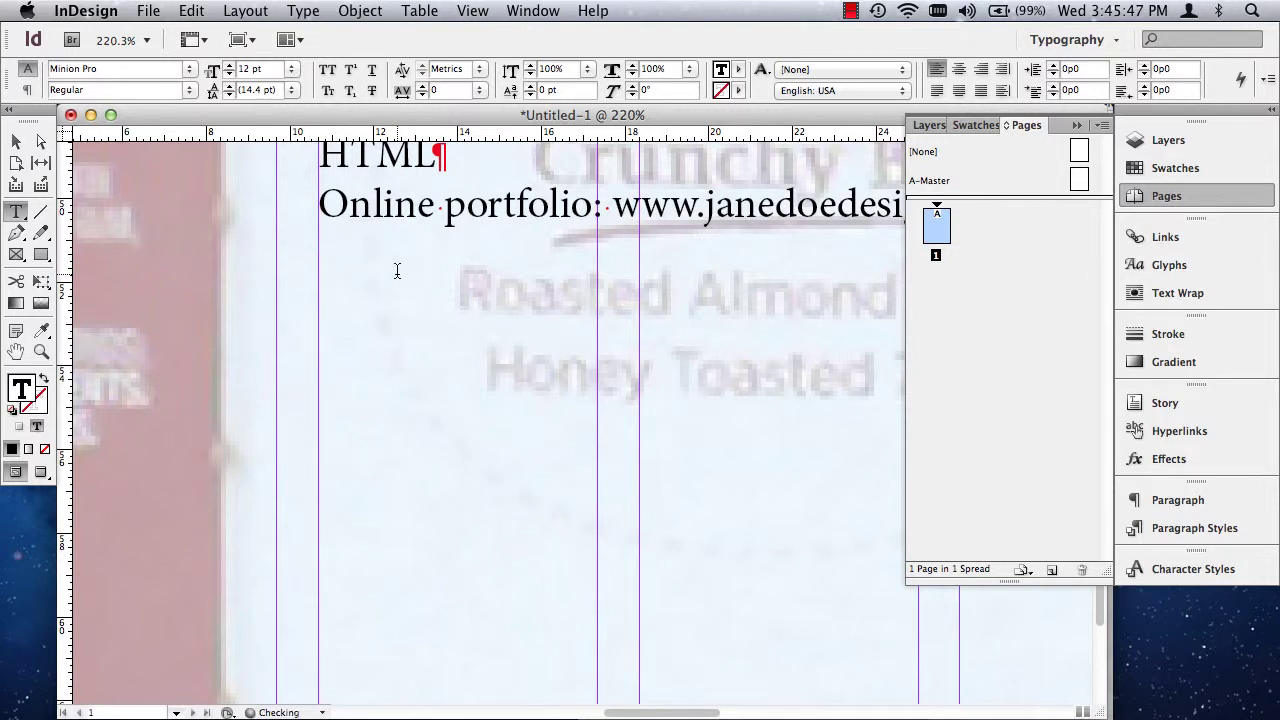
Check the Online portfolio line up close, then lower the top edge of the body frame
{"action": "key", "text": "super+0"}
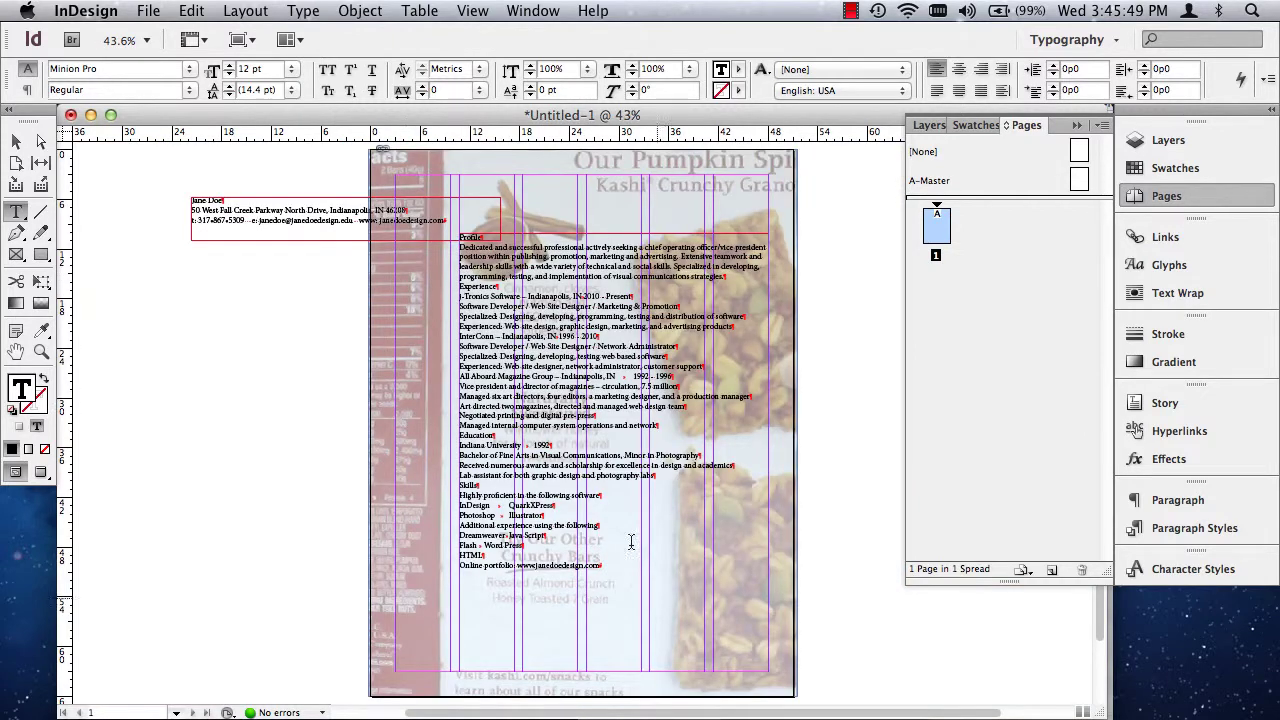
{"action": "left_click", "coordinate": [41, 351]}
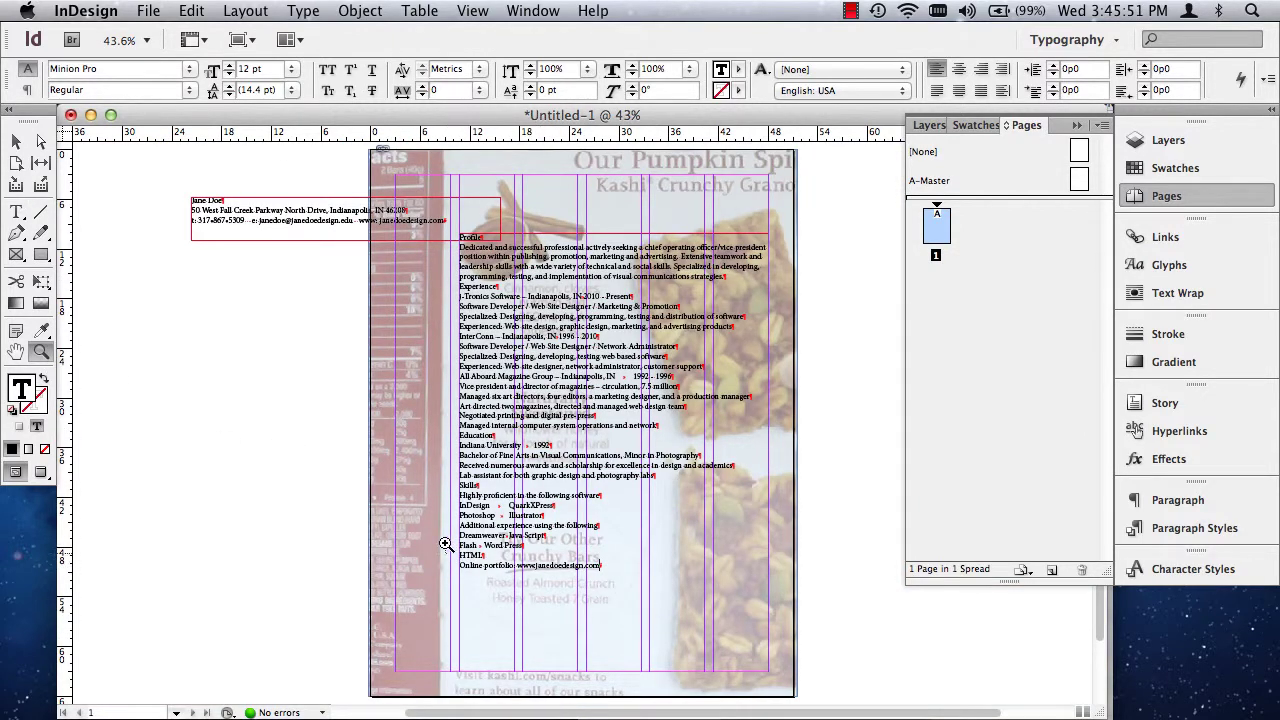
{"action": "left_click_drag", "start_coordinate": [445, 545], "coordinate": [668, 613]}
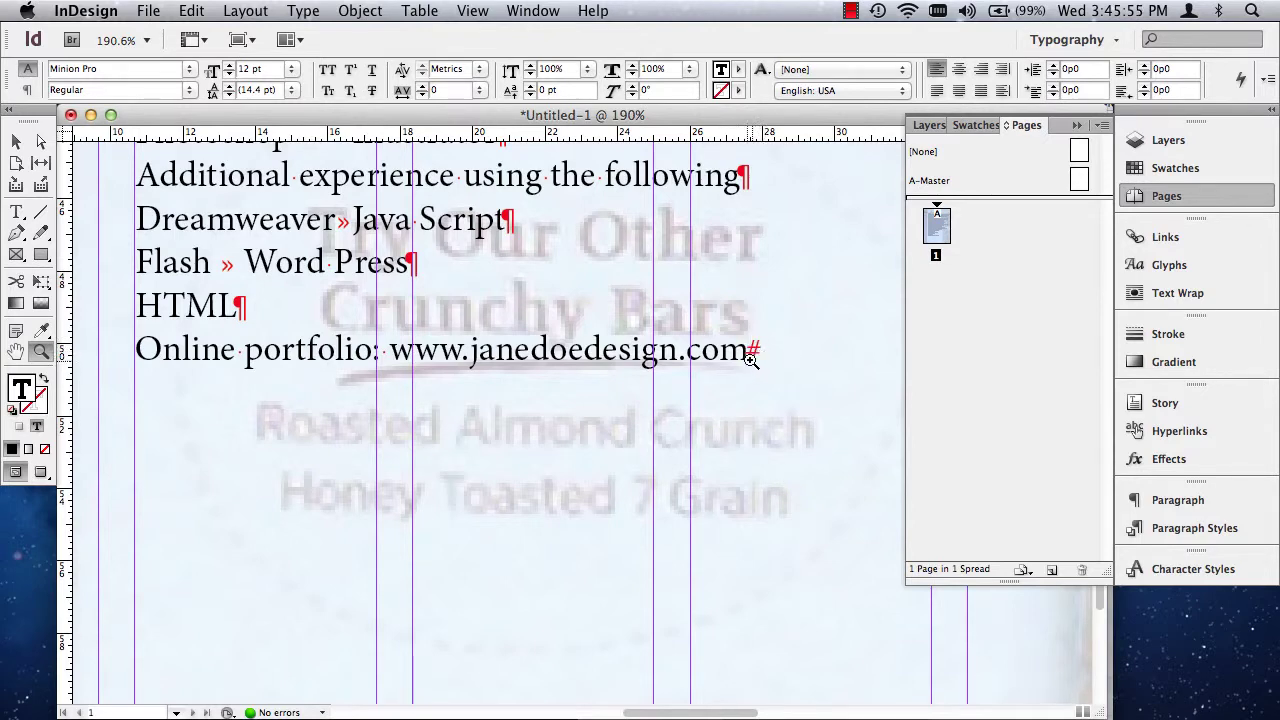
{"action": "key", "text": "super+0"}
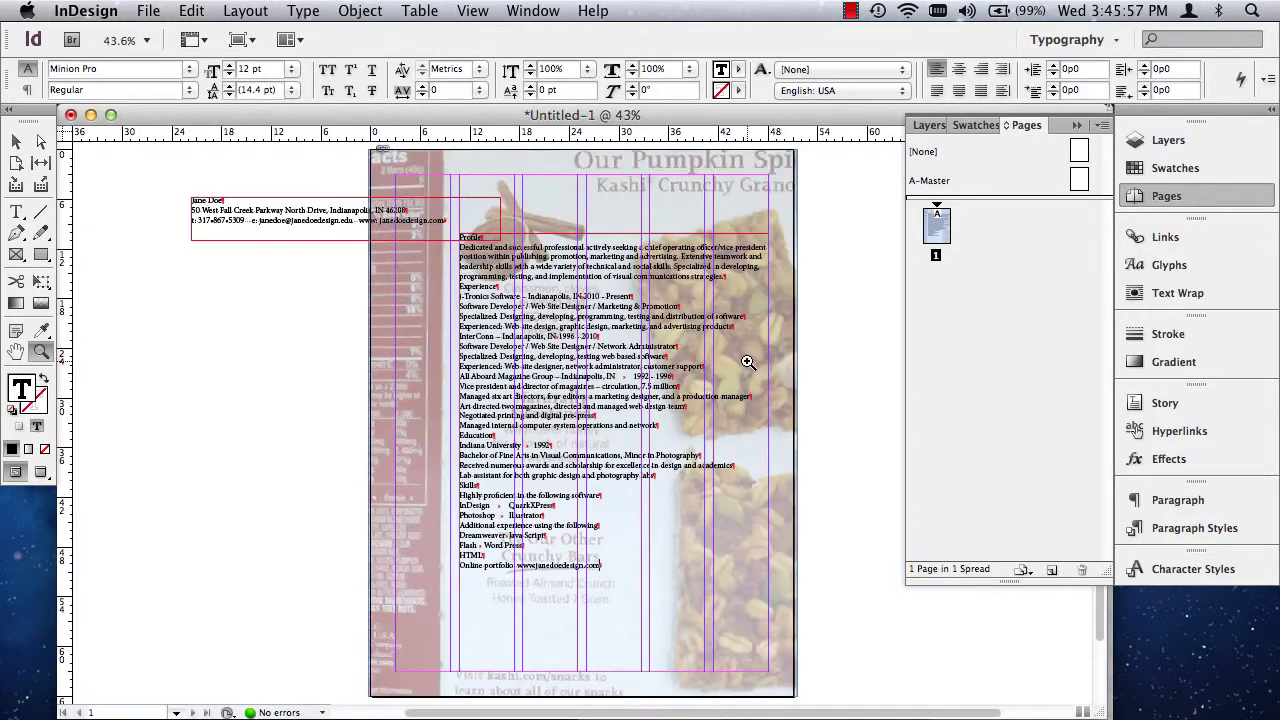
{"action": "left_click", "coordinate": [18, 143]}
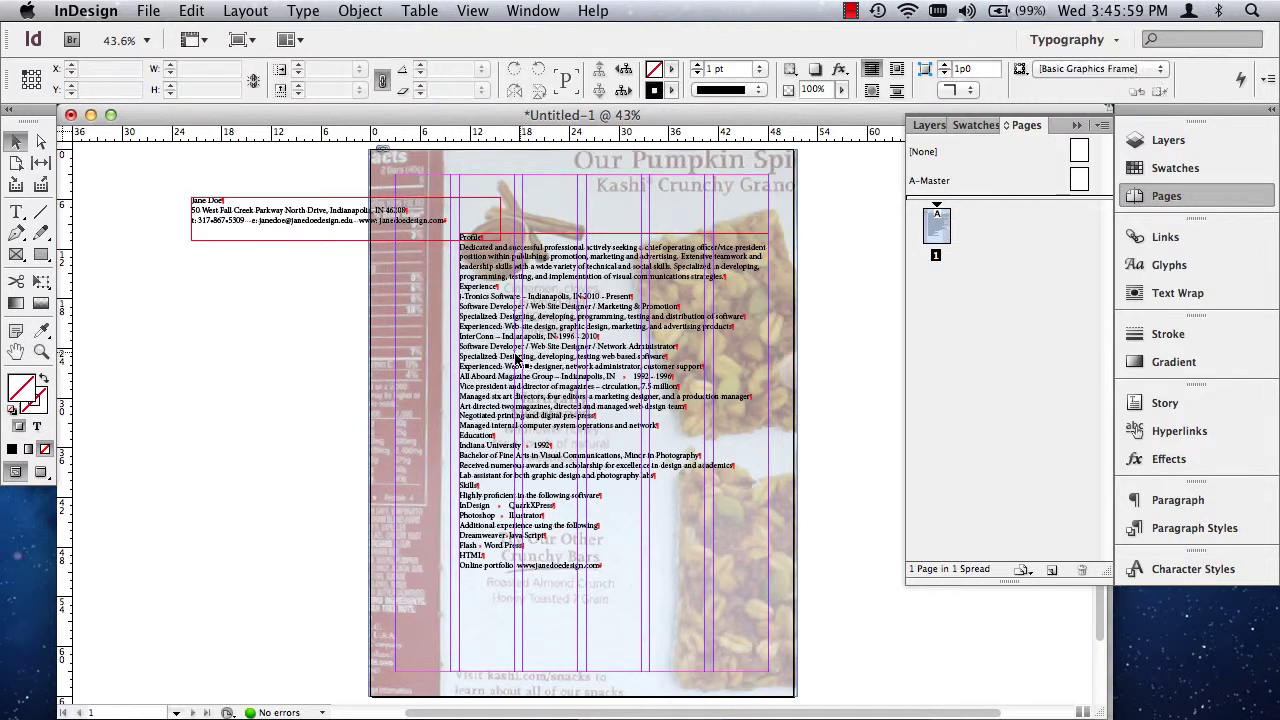
{"action": "left_click_drag", "start_coordinate": [612, 233], "coordinate": [612, 281]}
Narrow the contact-info frame and move it onto the pasteboard right of the page
{"action": "left_click", "coordinate": [255, 213]}
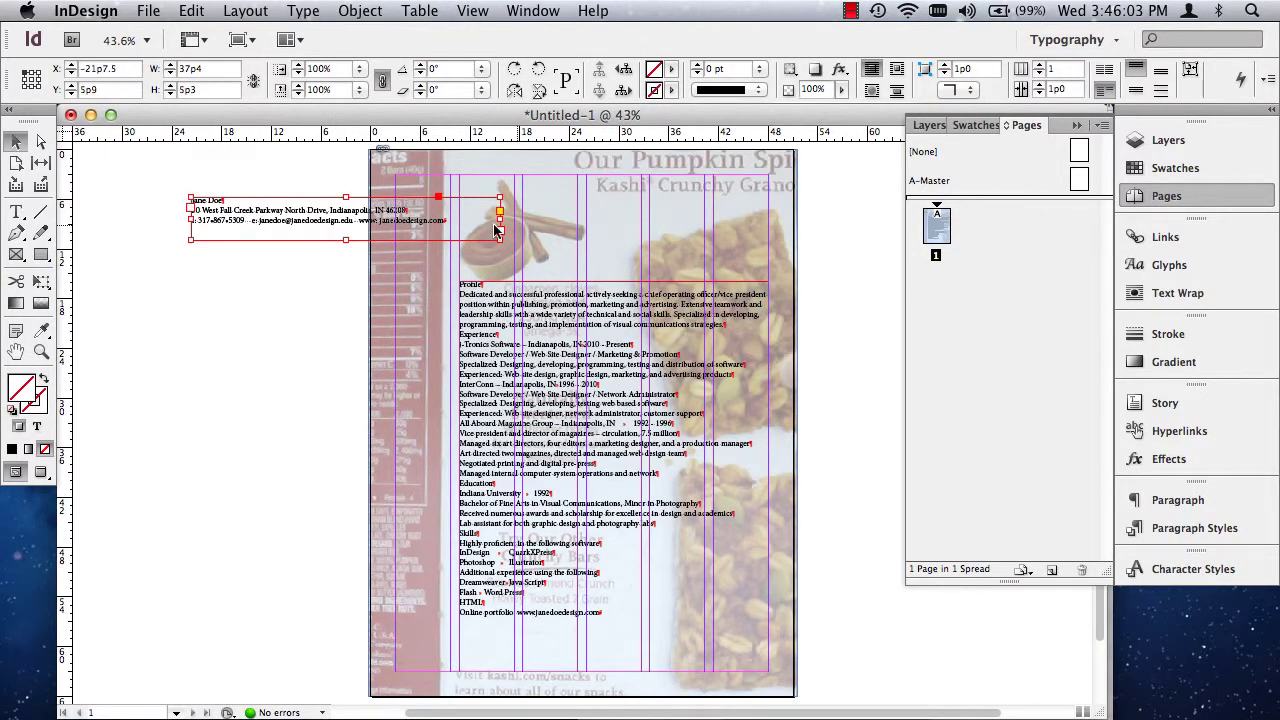
{"action": "left_click_drag", "start_coordinate": [500, 218], "coordinate": [465, 220]}
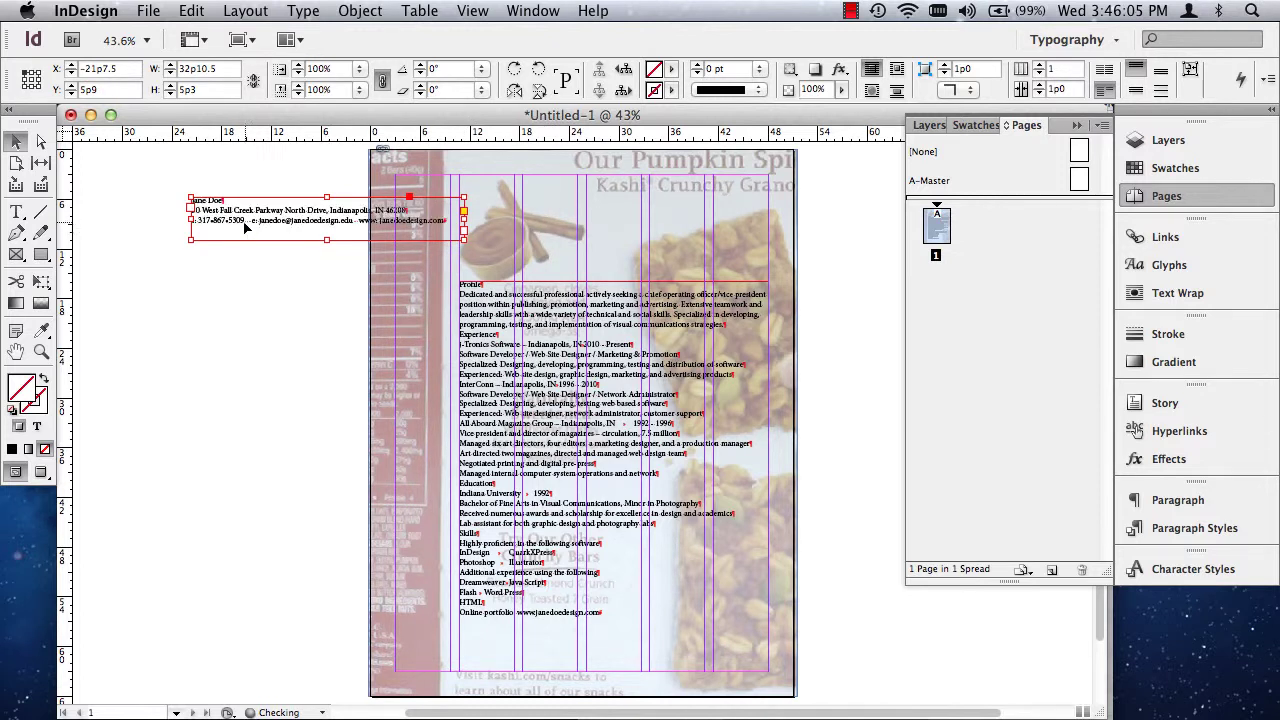
{"action": "left_click_drag", "start_coordinate": [252, 224], "coordinate": [217, 253]}
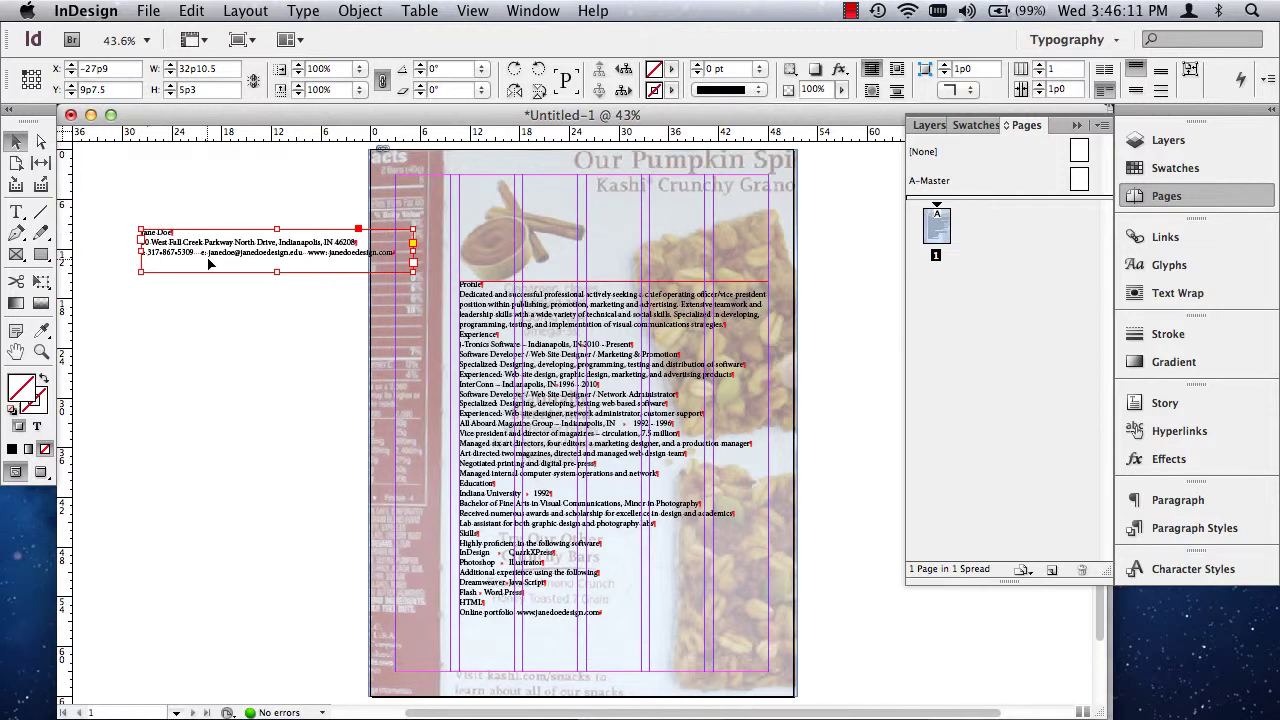
{"action": "left_click_drag", "start_coordinate": [203, 253], "coordinate": [661, 212]}
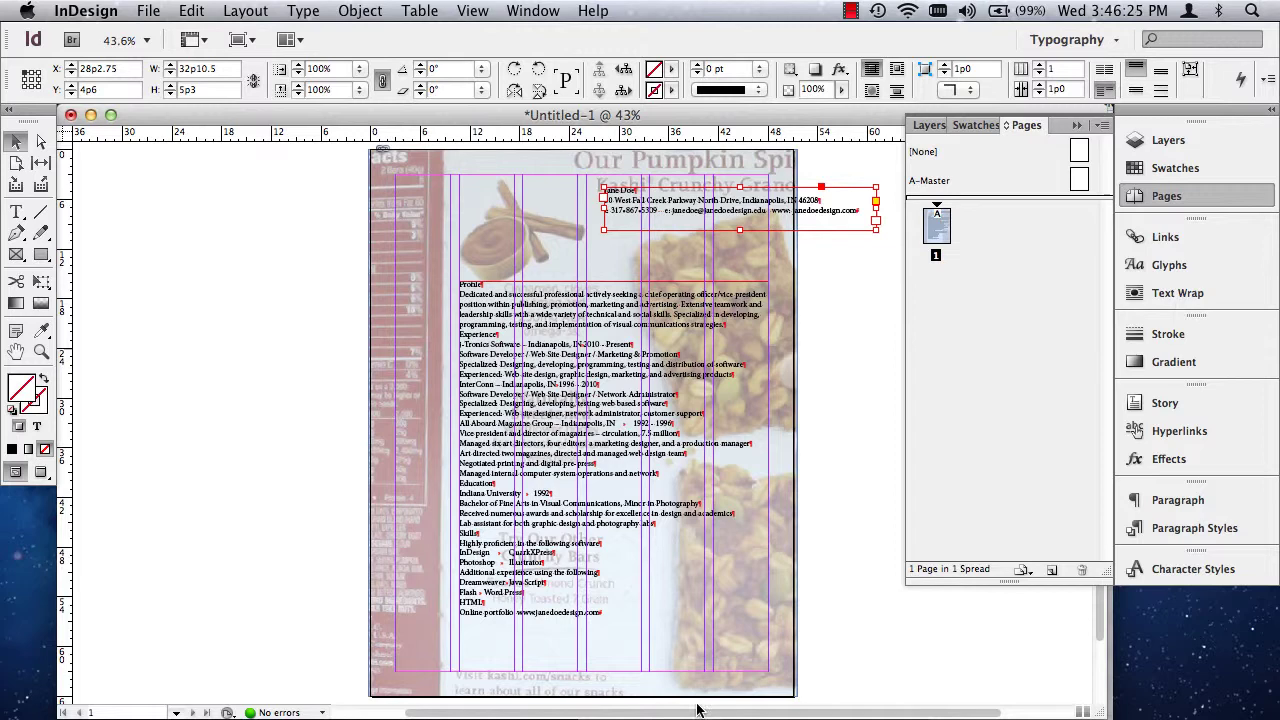
{"action": "scroll", "coordinate": [697, 243], "scroll_direction": "right", "scroll_amount": 5}
{"action": "left_click_drag", "start_coordinate": [623, 205], "coordinate": [782, 245]}
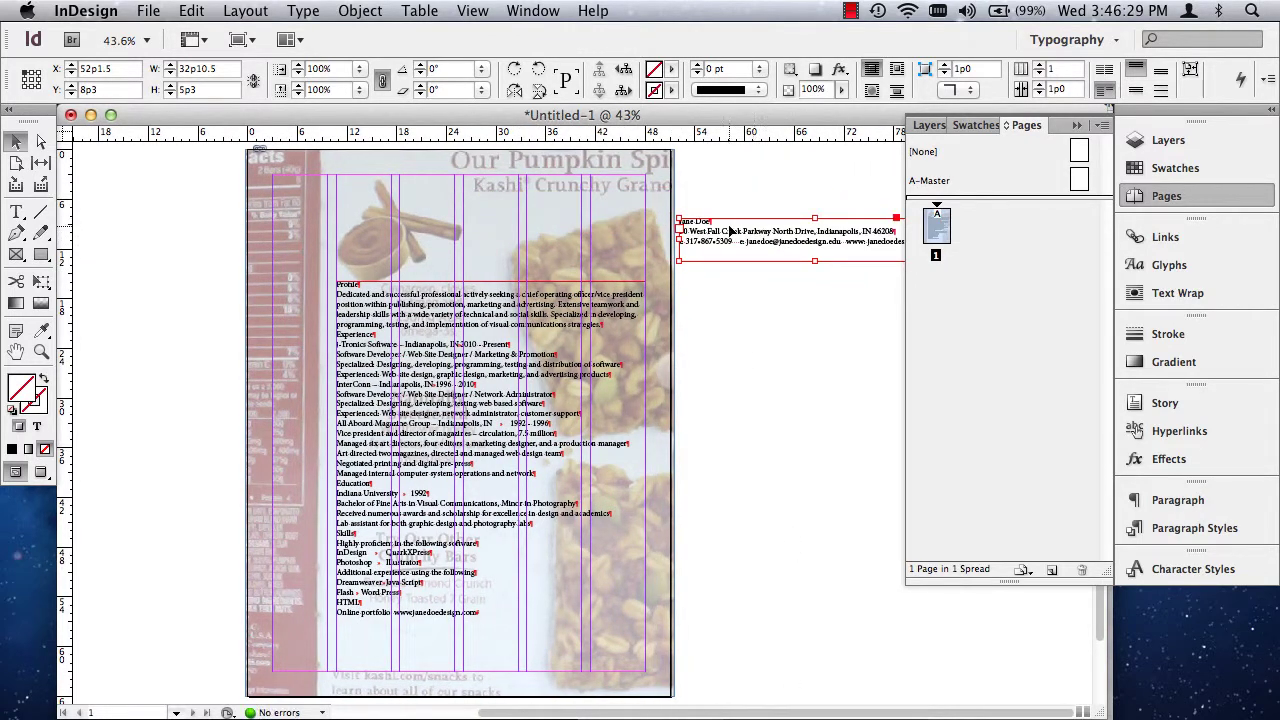
{"action": "left_click", "coordinate": [41, 351]}
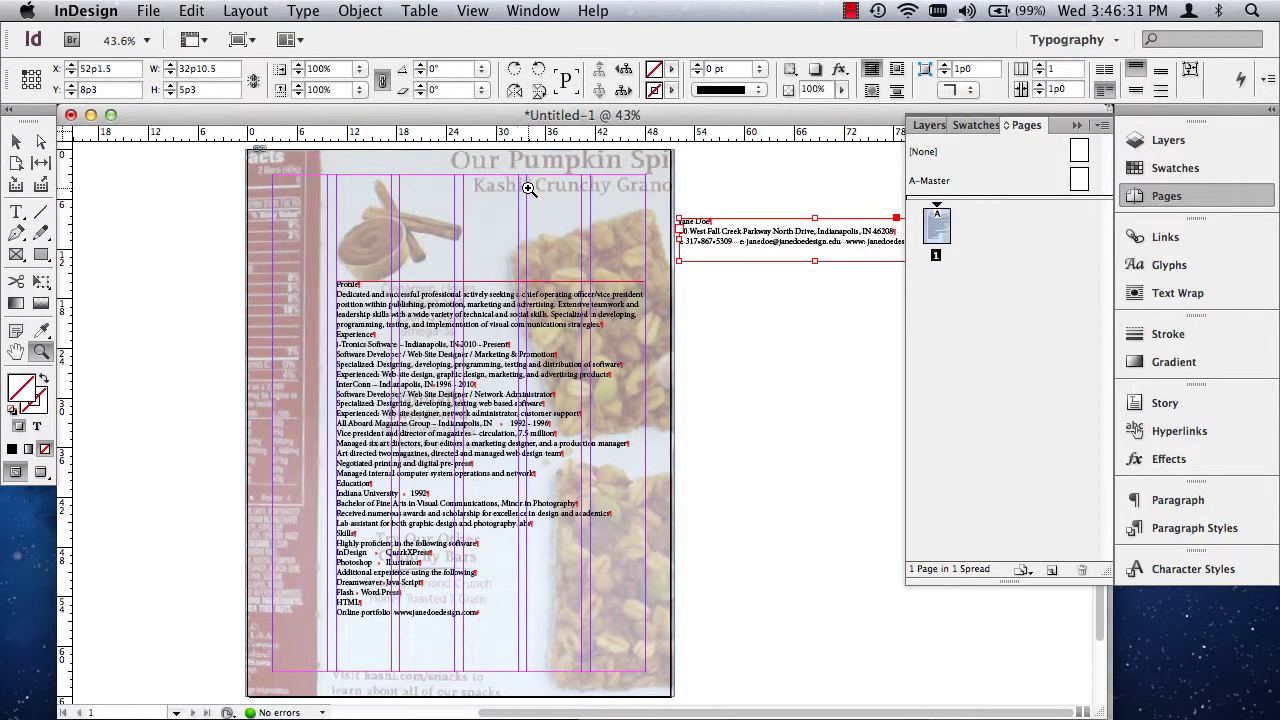
Cut the name from the contact block and paste it into a new top-left text frame
{"action": "left_click_drag", "start_coordinate": [420, 135], "coordinate": [842, 362]}
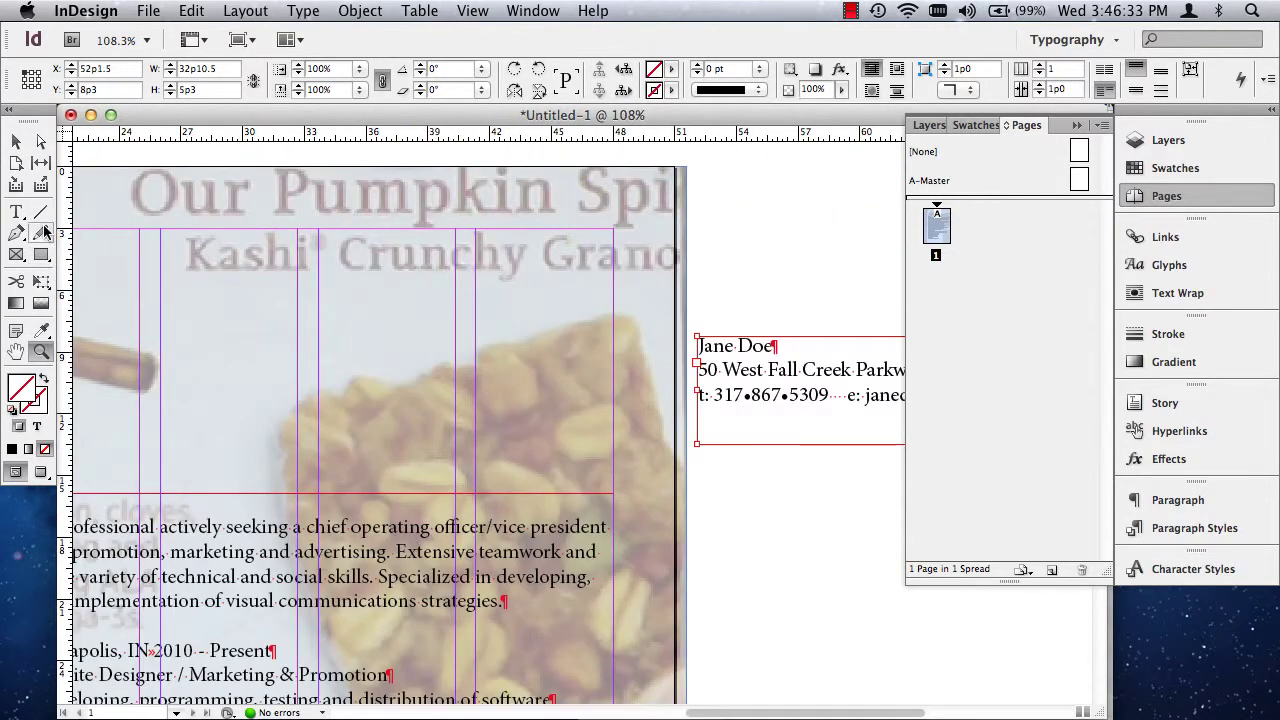
{"action": "left_click", "coordinate": [16, 212]}
{"action": "left_click_drag", "start_coordinate": [776, 346], "coordinate": [697, 346]}
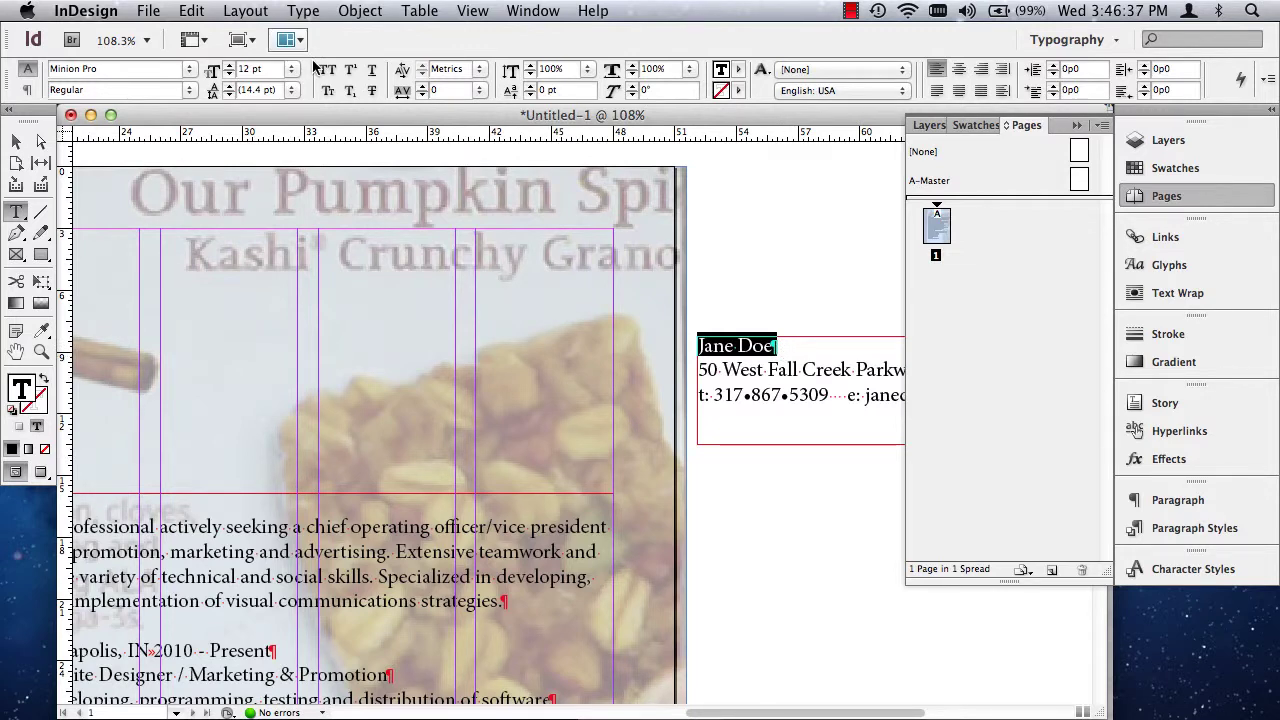
{"action": "left_click", "coordinate": [191, 10]}
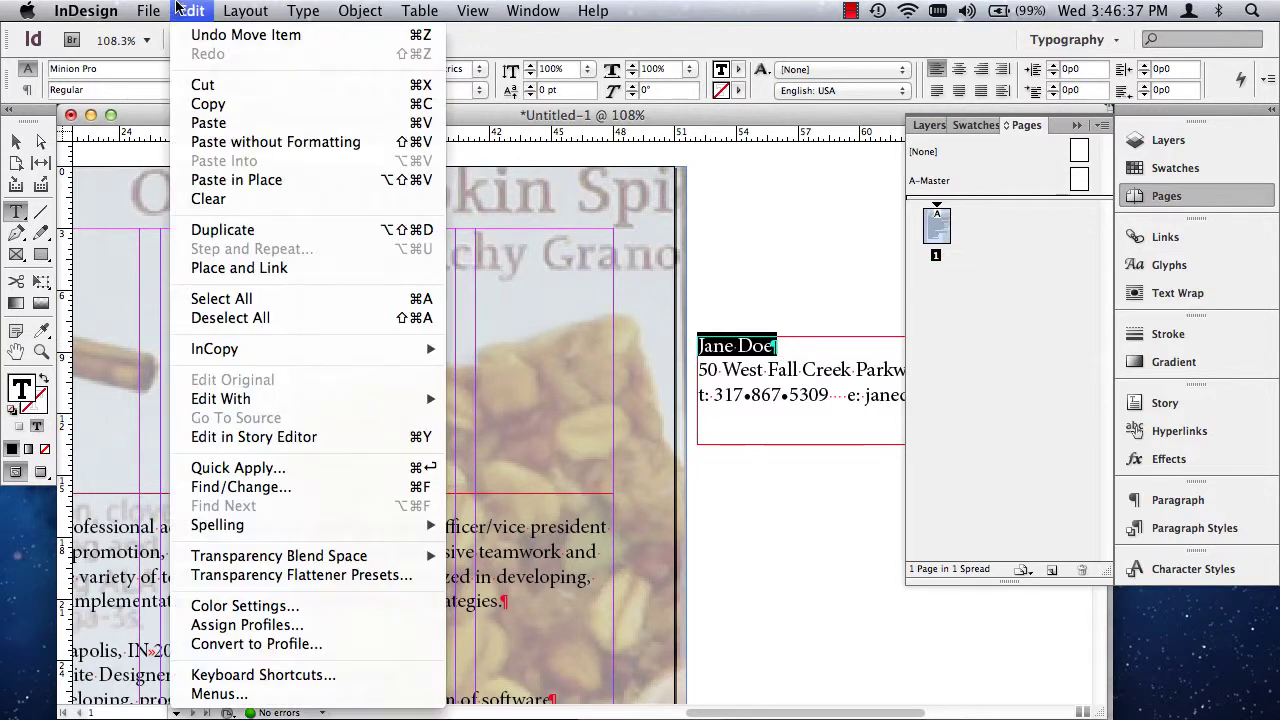
{"action": "left_click", "coordinate": [205, 87]}
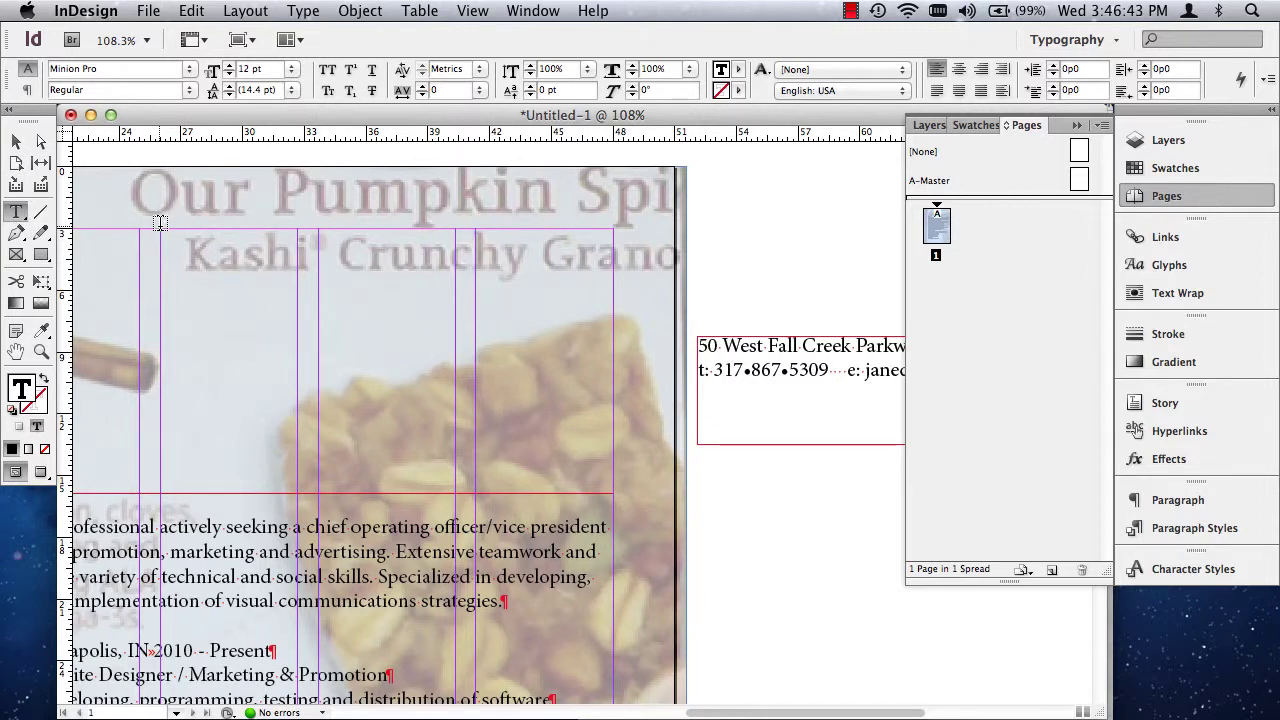
{"action": "mouse_move", "coordinate": [160, 222]}
{"action": "left_mouse_down"}
{"action": "mouse_move", "coordinate": [306, 291]}
{"action": "mouse_move", "coordinate": [663, 357]}
{"action": "mouse_move", "coordinate": [613, 345]}
{"action": "left_mouse_up"}
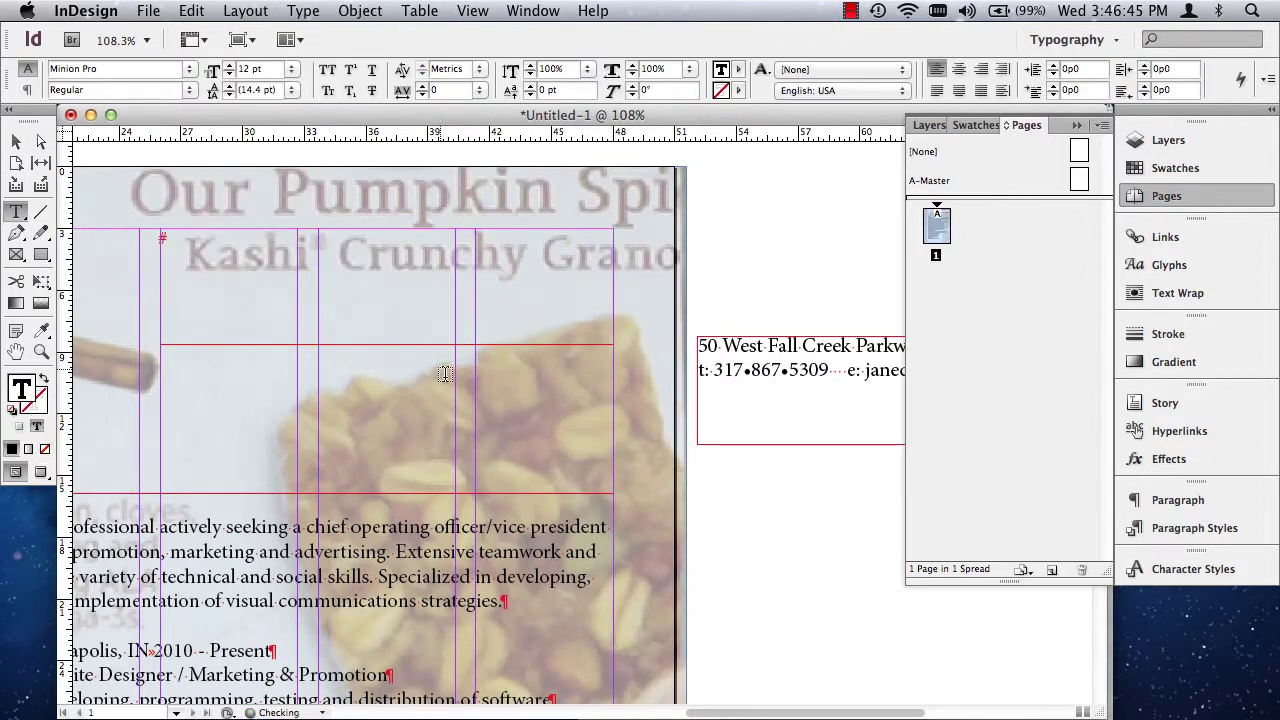
{"action": "key", "text": "super+v"}
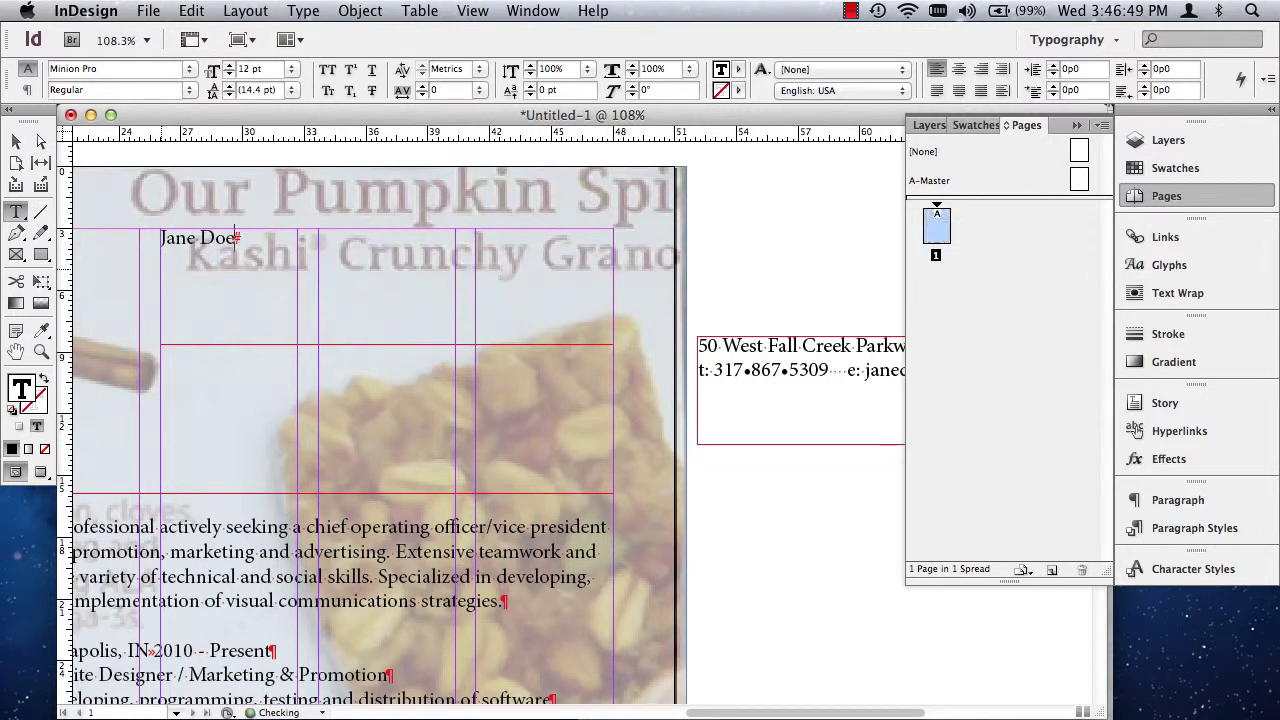
Shrink the name frame to 4p0 by 1p4.2 and reduce the contact frame's height to its lines
{"action": "left_click", "coordinate": [16, 141]}
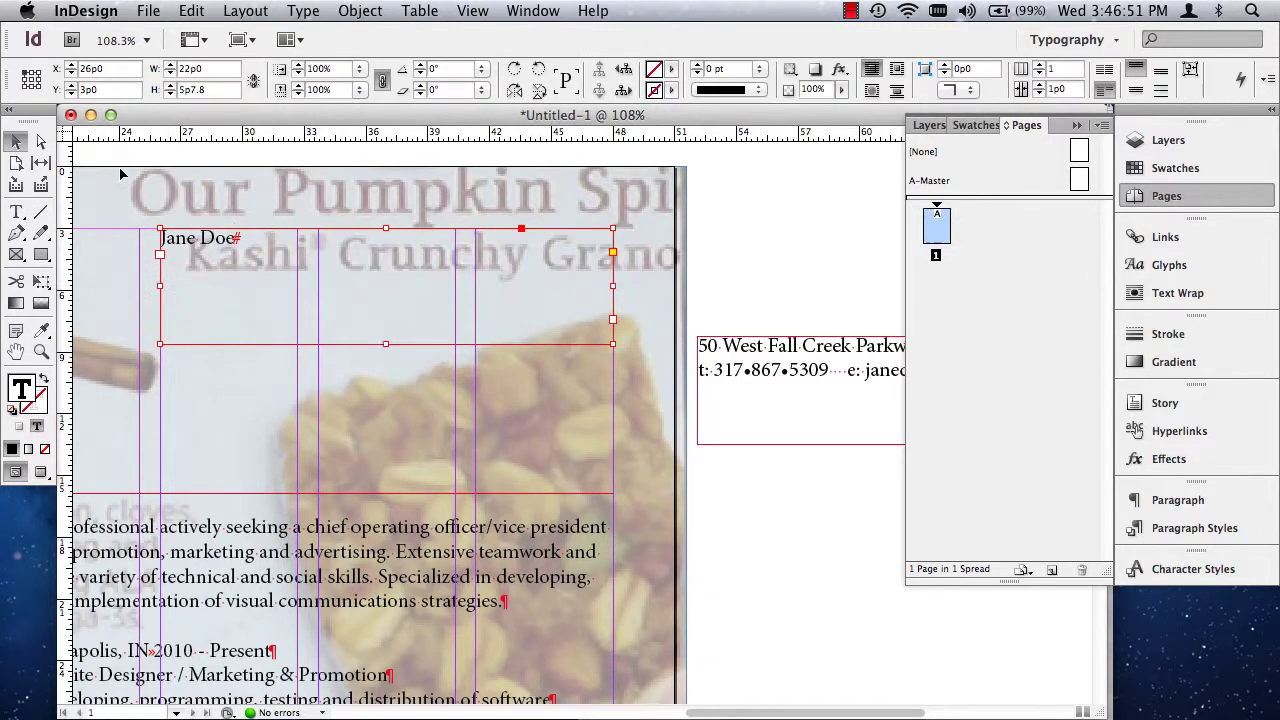
{"action": "left_click_drag", "start_coordinate": [613, 344], "coordinate": [241, 255]}
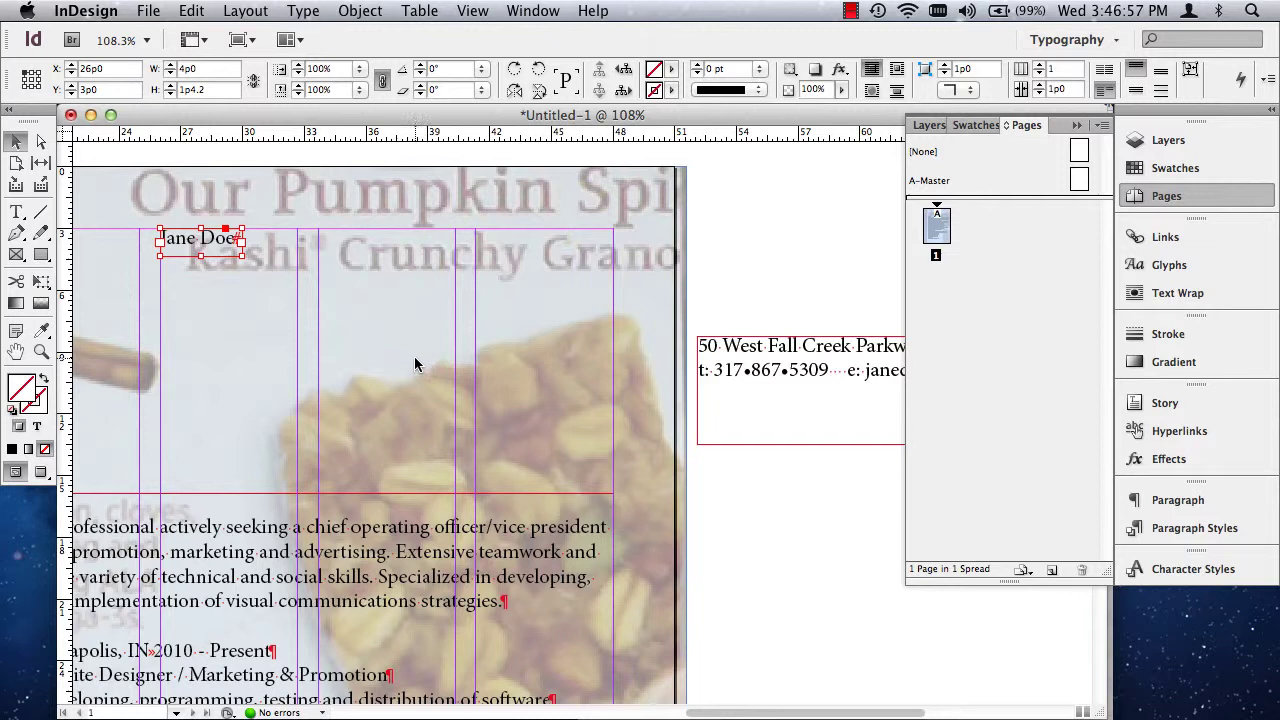
{"action": "left_click", "coordinate": [809, 418]}
{"action": "left_click_drag", "start_coordinate": [697, 443], "coordinate": [696, 388]}
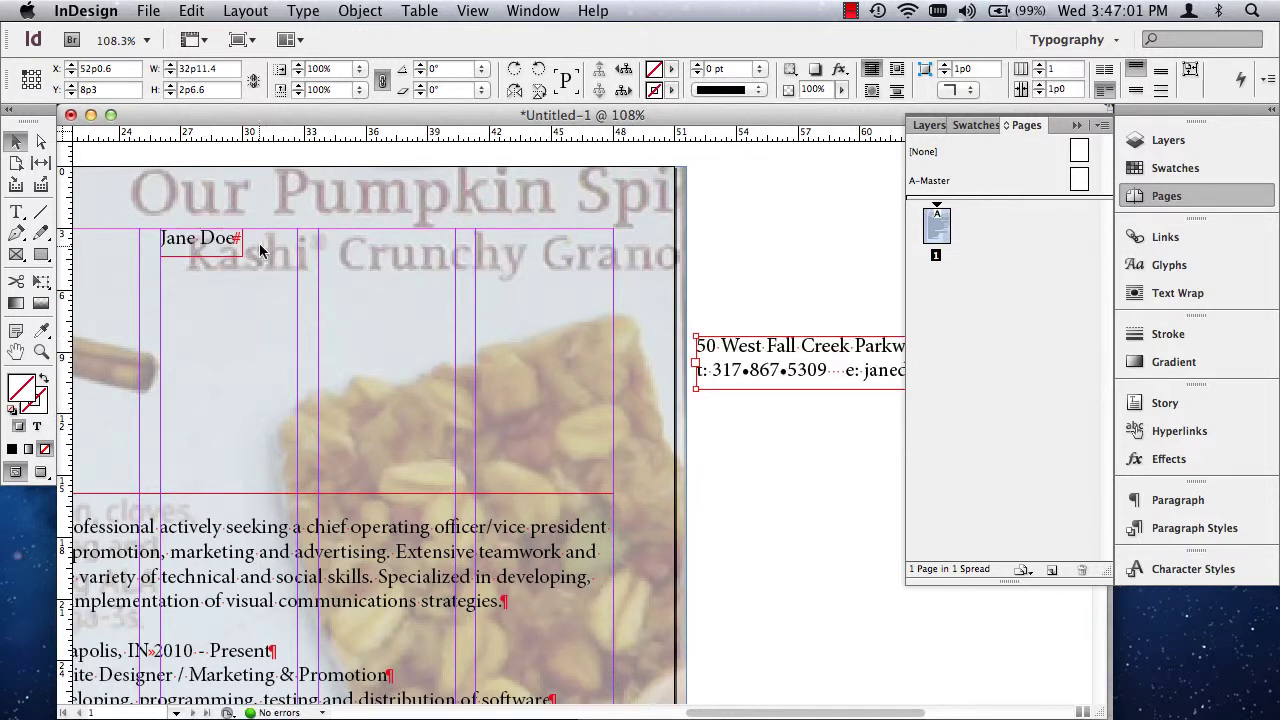
{"action": "left_click", "coordinate": [210, 250]}
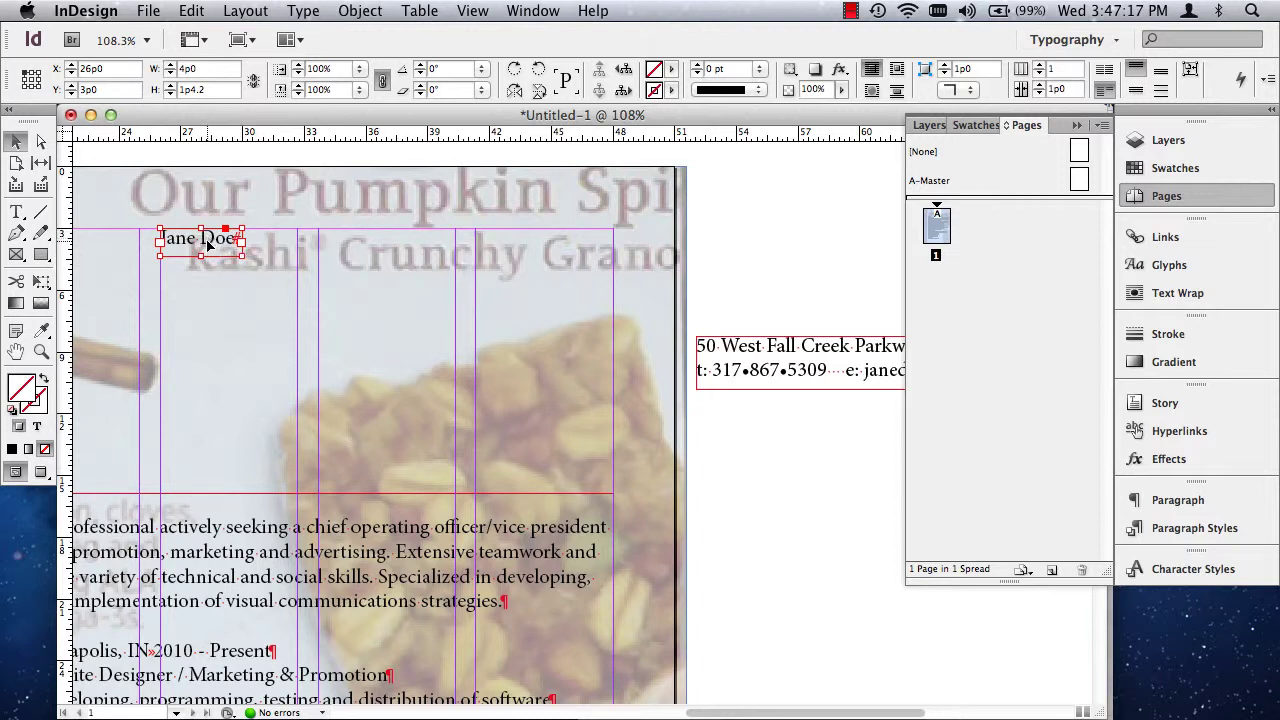
Scale the name frame and text with Free Transform to 19p3 by 10p7.8
{"action": "left_click", "coordinate": [42, 283]}
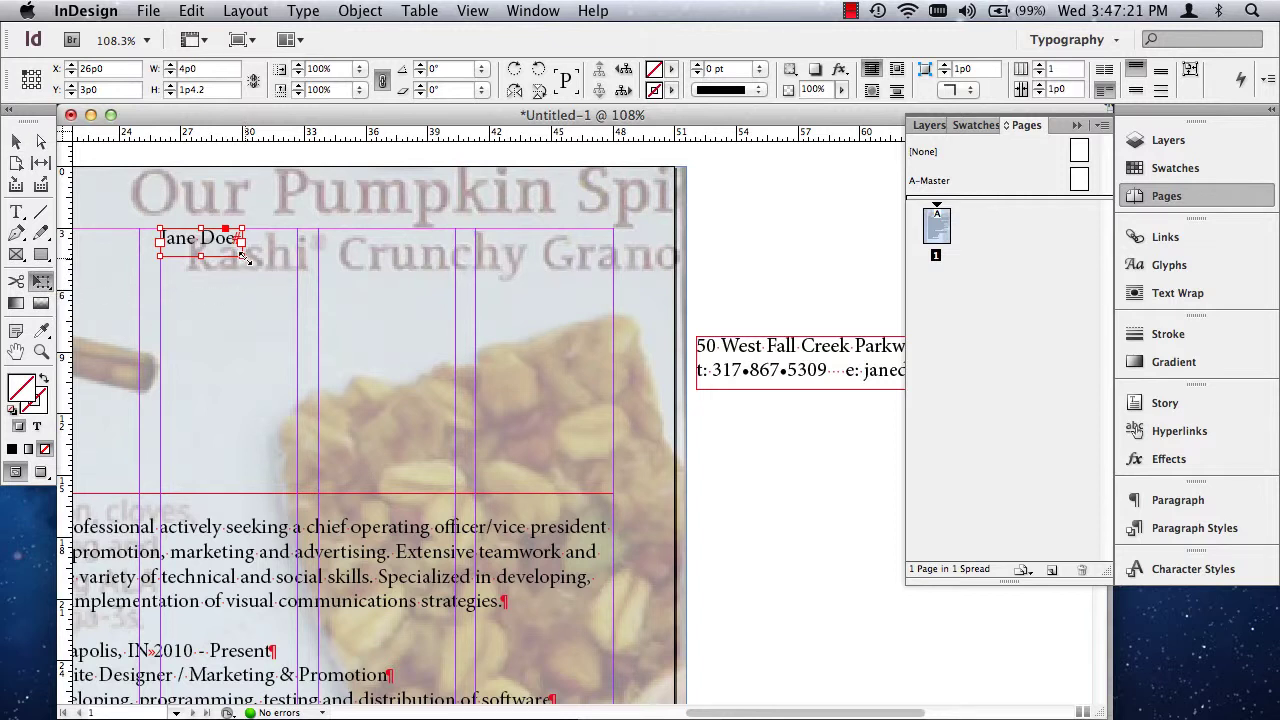
{"action": "left_click_drag", "start_coordinate": [244, 257], "coordinate": [443, 401]}
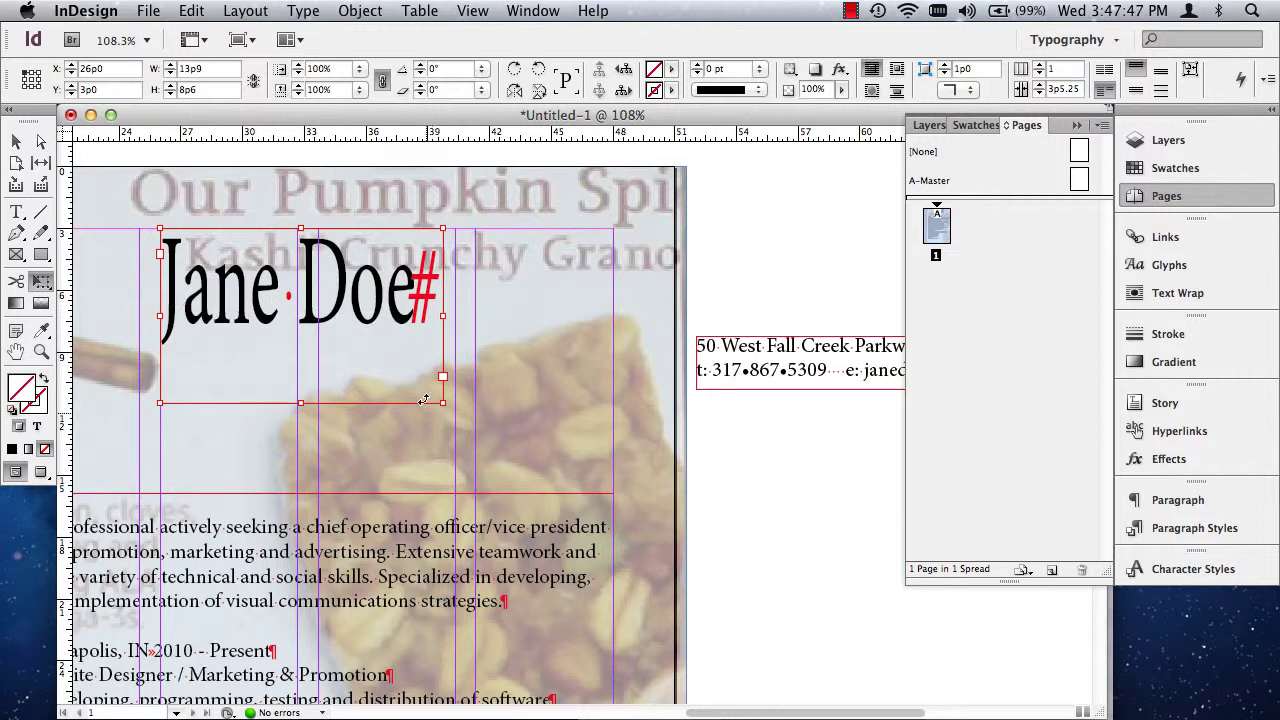
{"action": "left_click_drag", "start_coordinate": [443, 403], "coordinate": [399, 453]}
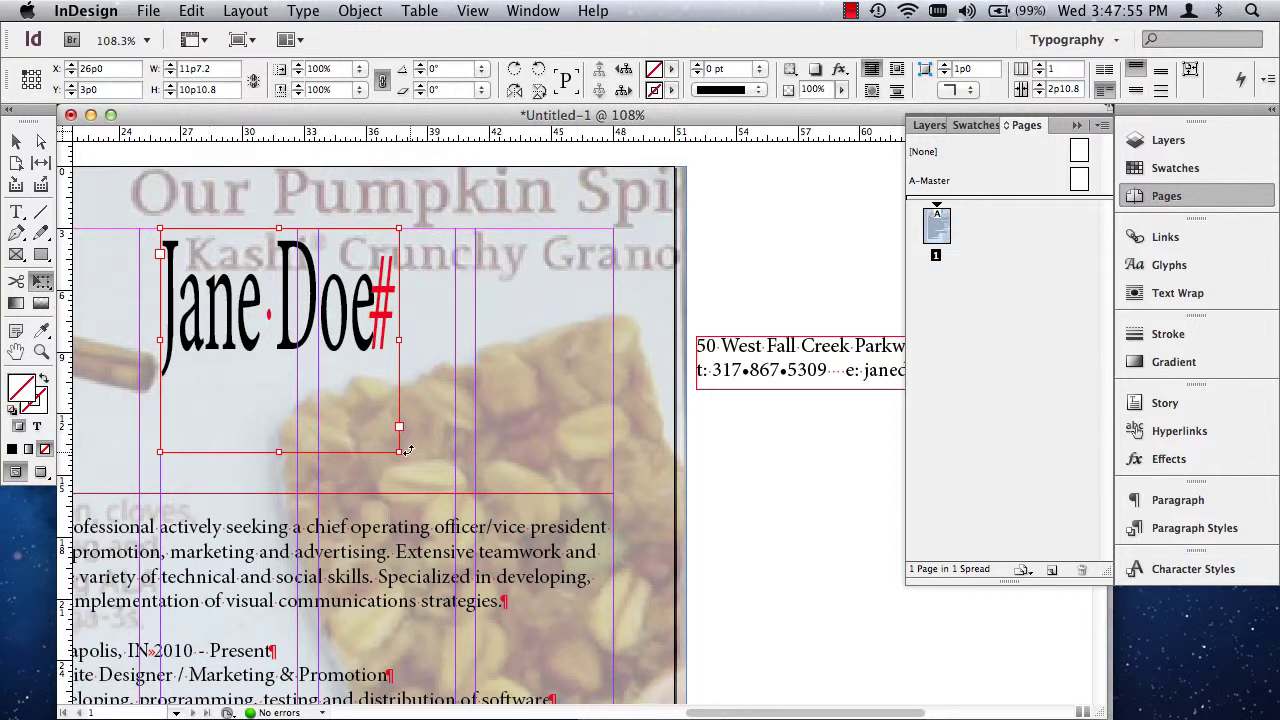
{"action": "left_click_drag", "start_coordinate": [400, 451], "coordinate": [620, 292]}
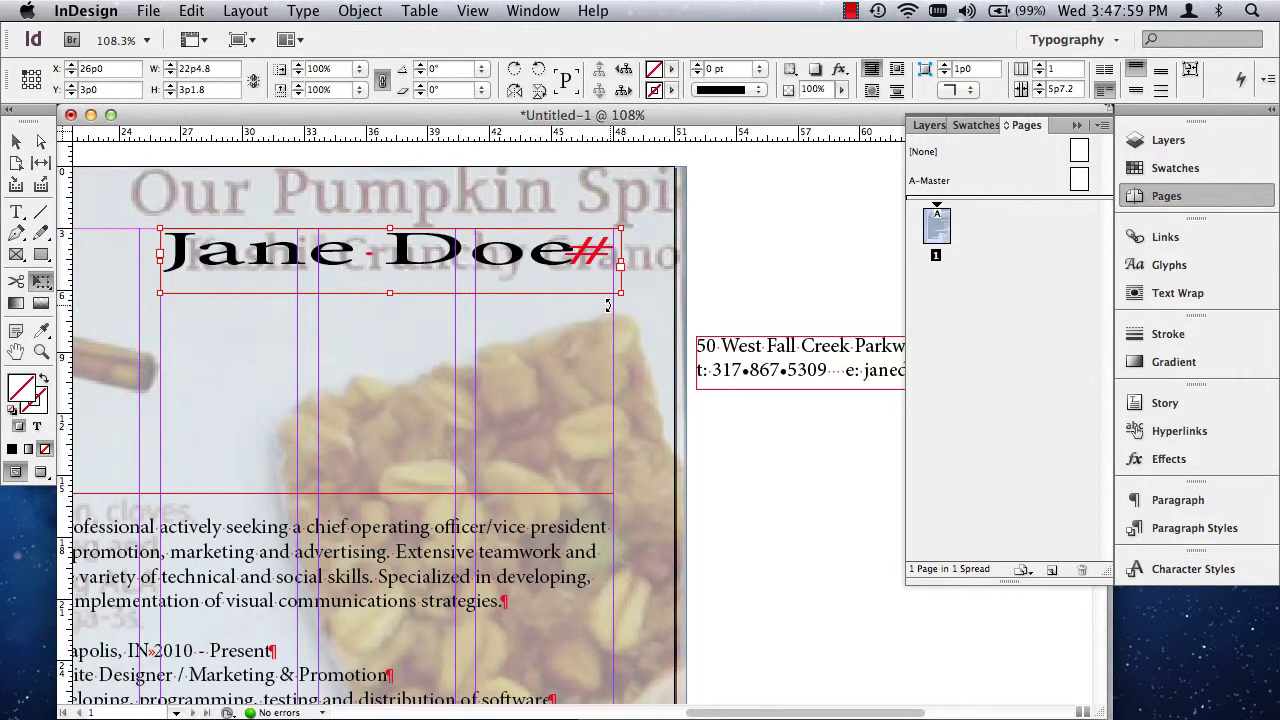
{"action": "left_click_drag", "start_coordinate": [624, 292], "coordinate": [556, 447]}
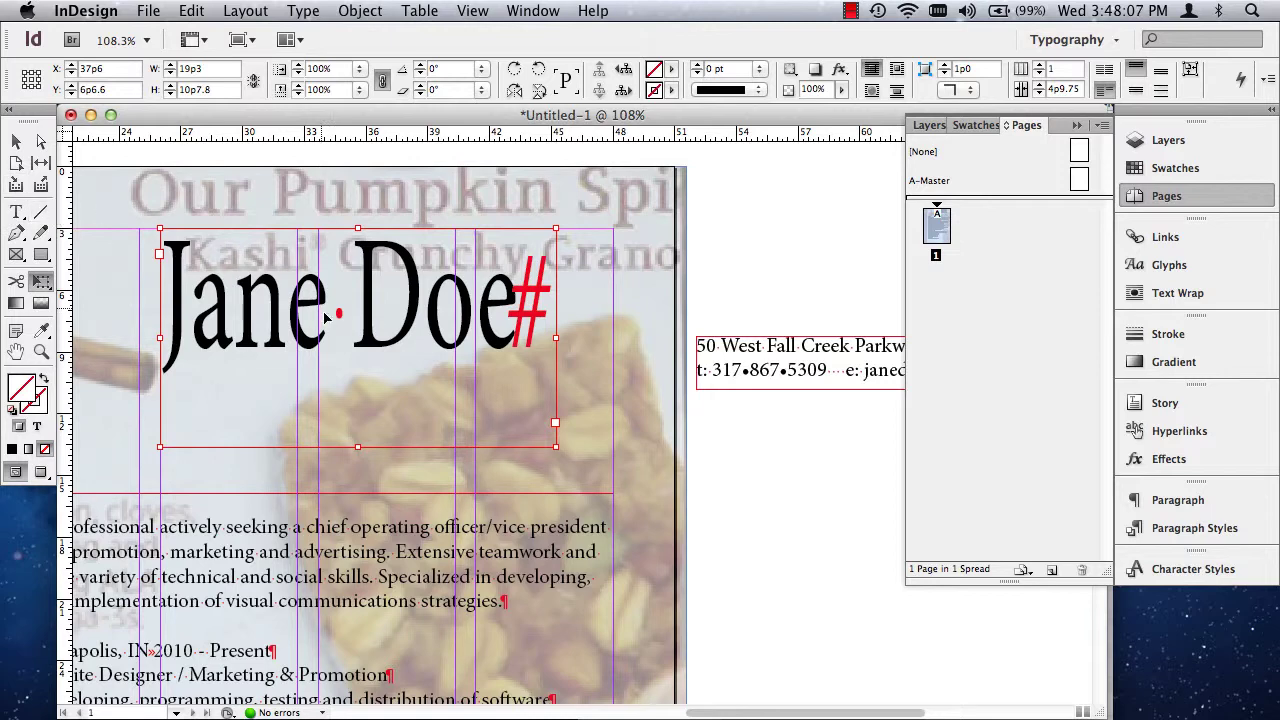
Reset the name's horizontal scale to 100% and widen its frame to 29p5.4 by 9p4.8
{"action": "left_click", "coordinate": [16, 212]}
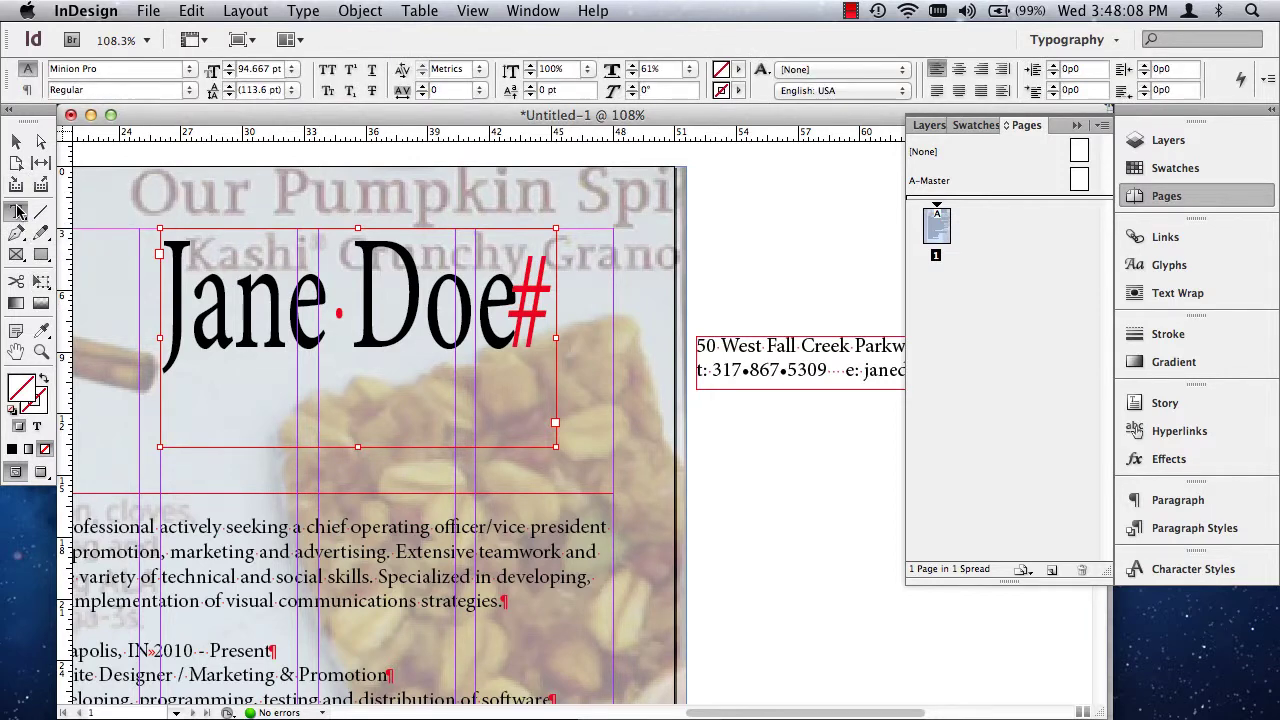
{"action": "triple_click", "coordinate": [363, 292]}
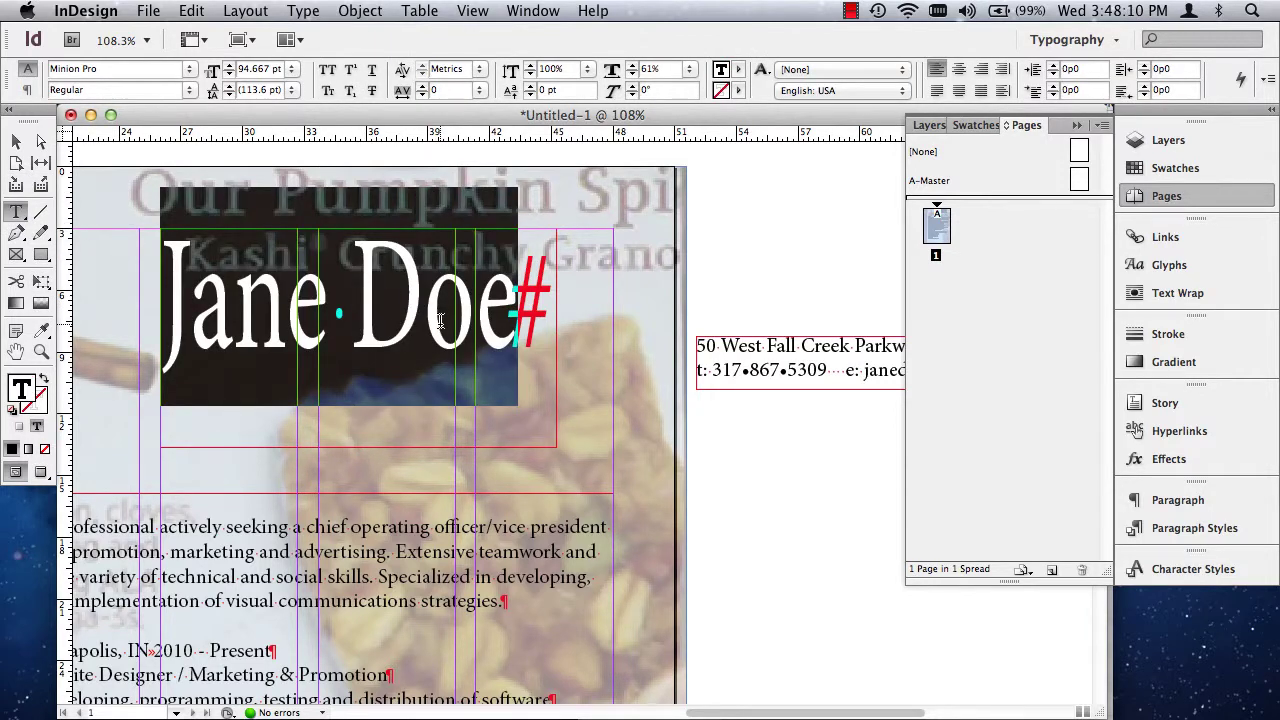
{"action": "double_click", "coordinate": [381, 307]}
{"action": "left_click", "coordinate": [386, 306]}
{"action": "triple_click", "coordinate": [386, 306]}
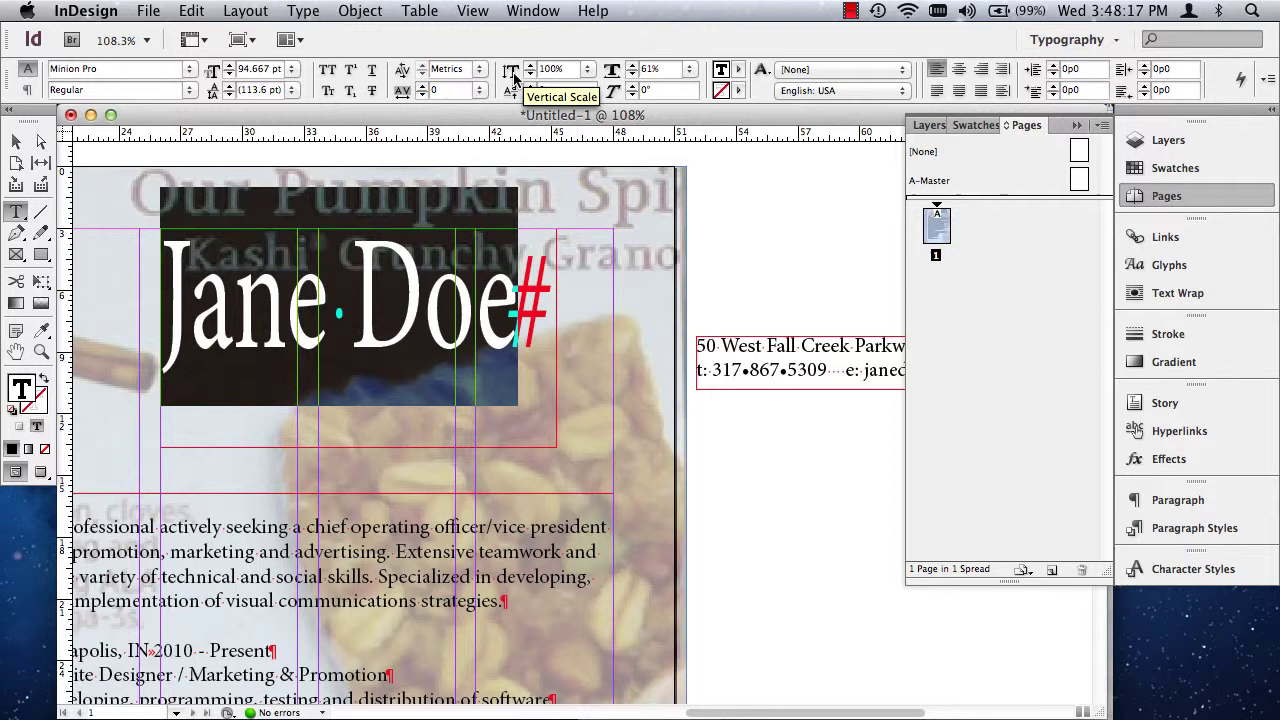
{"action": "double_click", "coordinate": [666, 66]}
{"action": "type", "text": "10"}
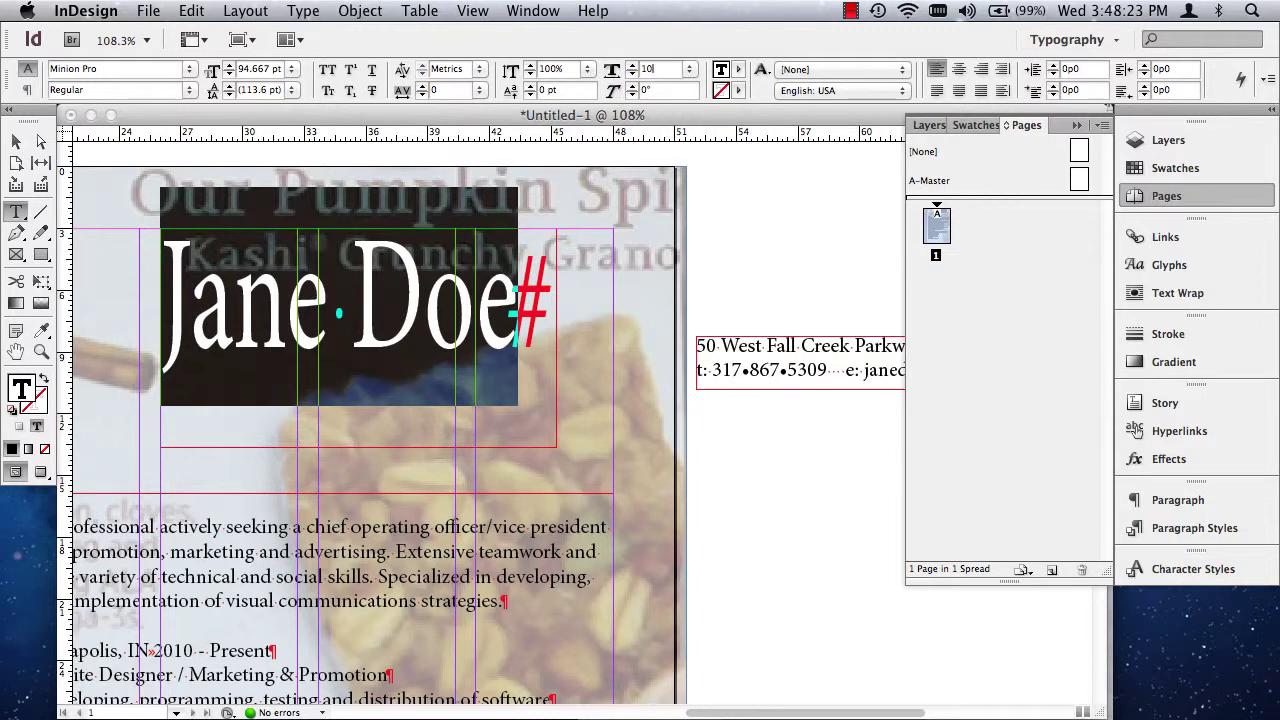
{"action": "type", "text": "0"}
{"action": "key", "text": "Return"}
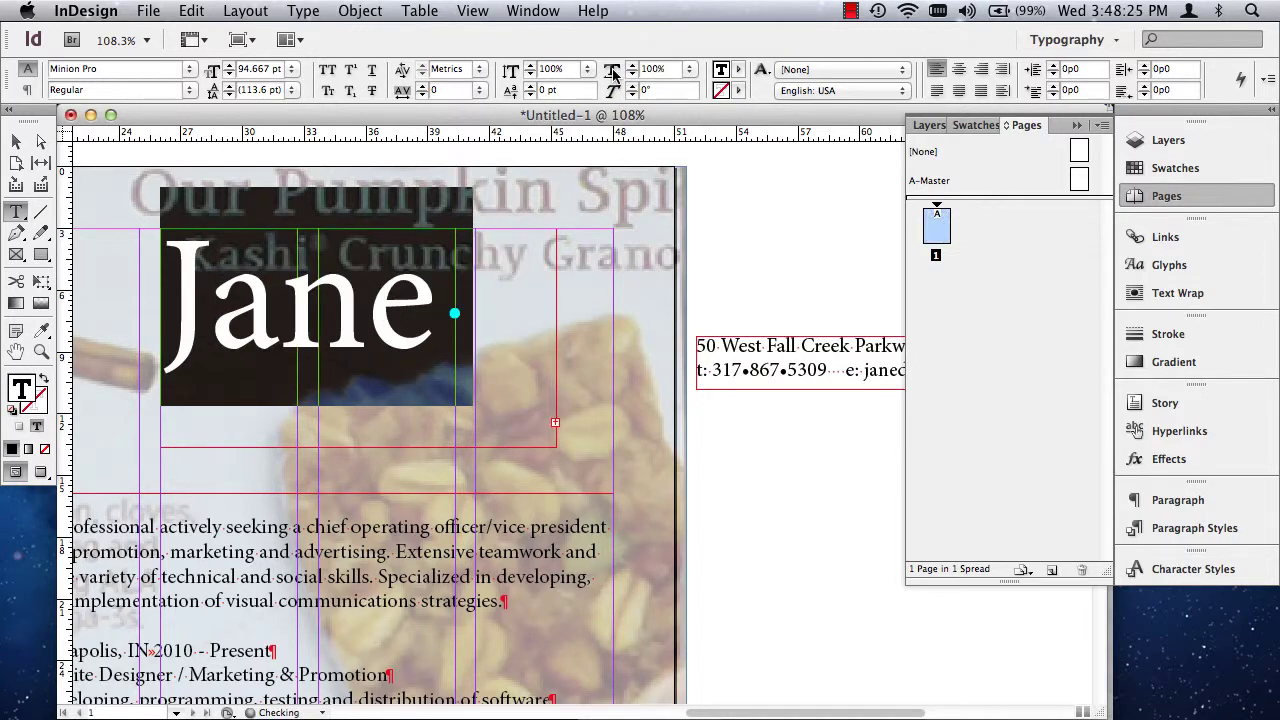
{"action": "left_click", "coordinate": [16, 141]}
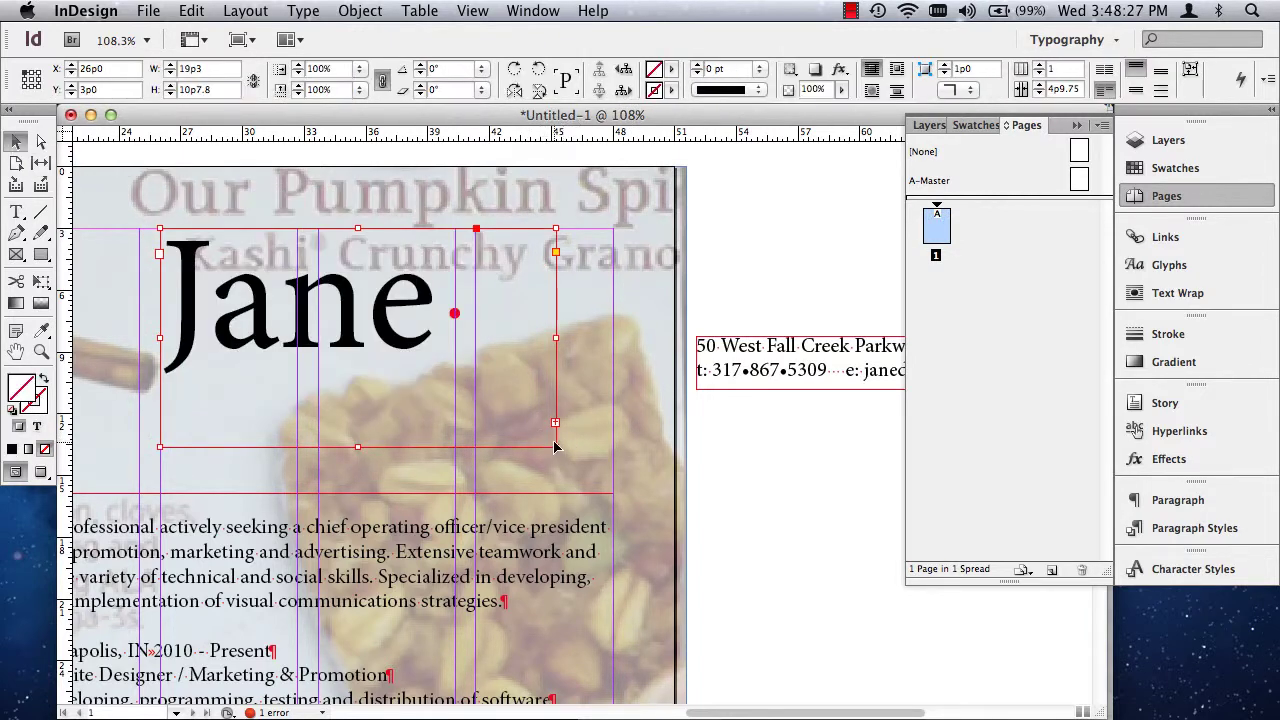
{"action": "left_click_drag", "start_coordinate": [555, 446], "coordinate": [765, 421]}
Reposition the Jane Doe frame to X 26p0 and resize it to 22p8.546 by 7p2.992
{"action": "left_click_drag", "start_coordinate": [560, 313], "coordinate": [494, 305]}
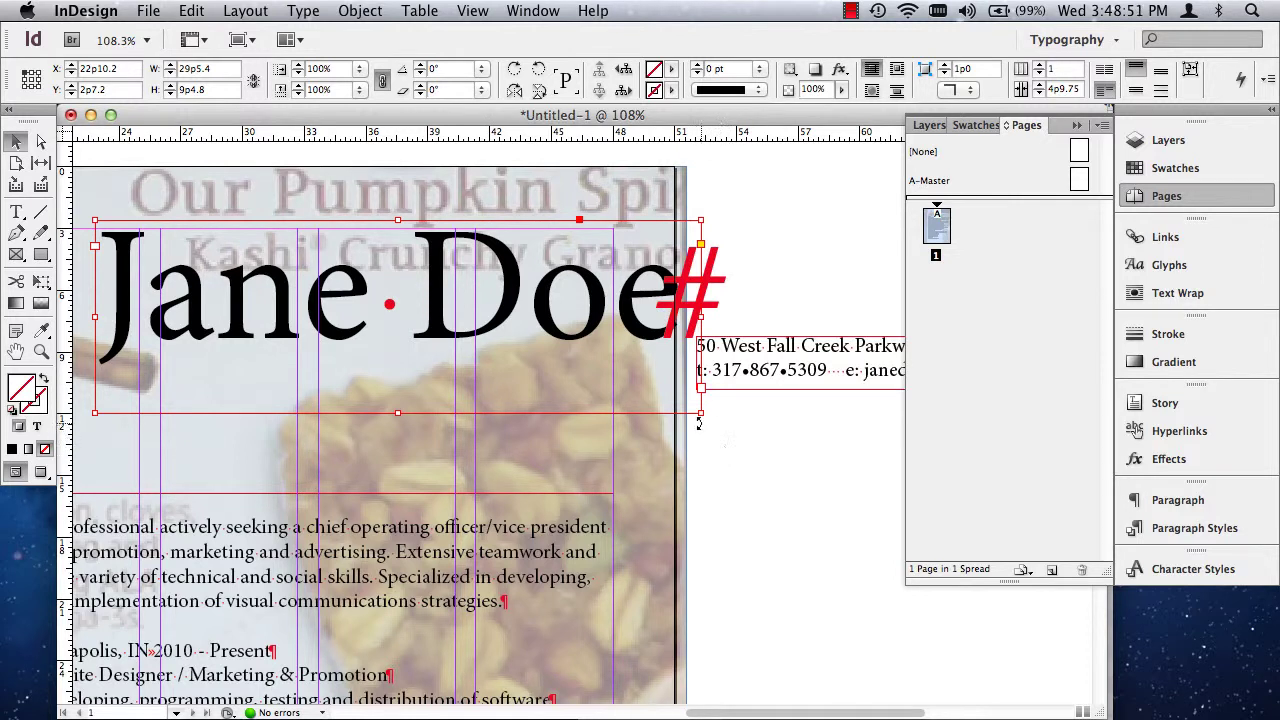
{"action": "left_click_drag", "start_coordinate": [700, 412], "coordinate": [406, 370]}
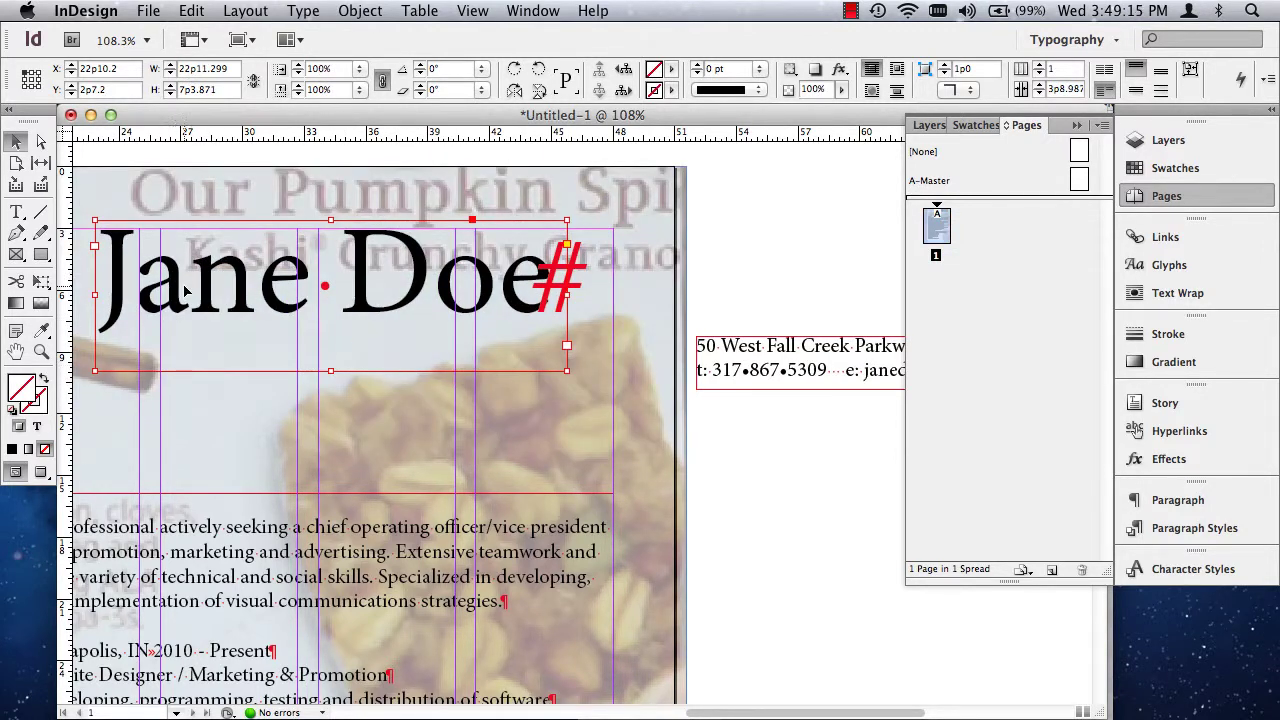
{"action": "left_click_drag", "start_coordinate": [185, 290], "coordinate": [250, 298]}
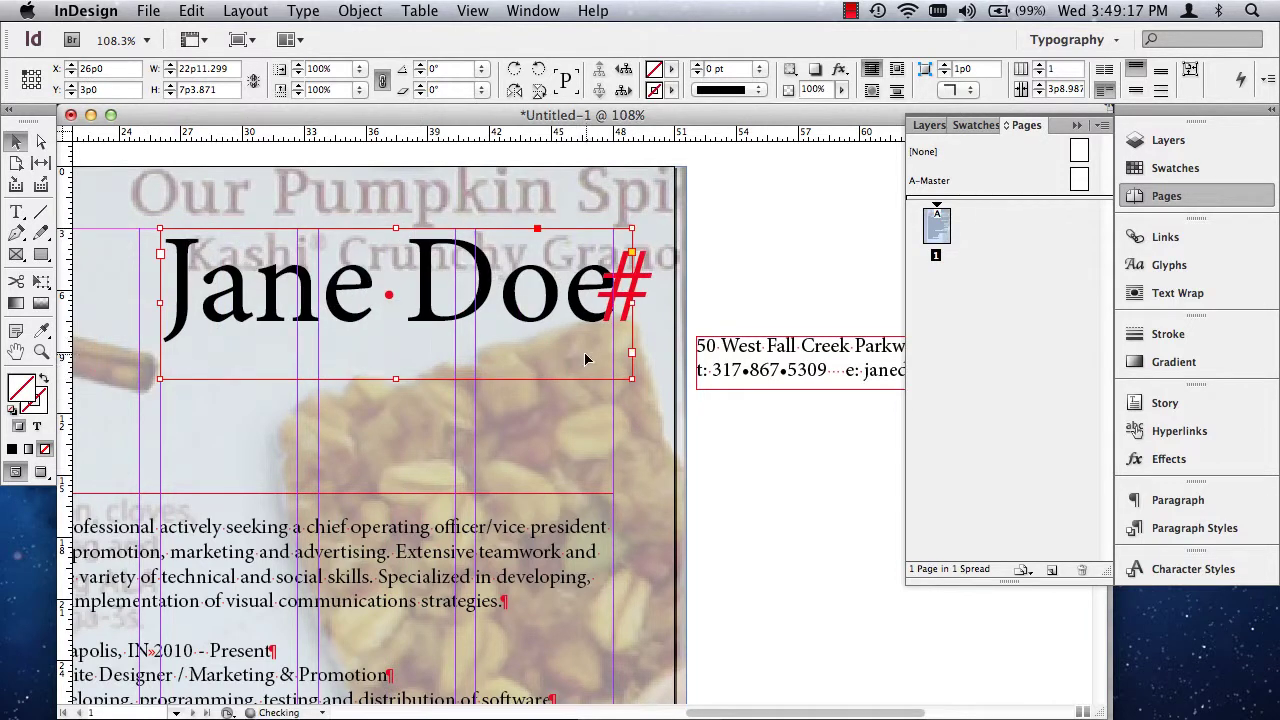
{"action": "left_click_drag", "start_coordinate": [632, 380], "coordinate": [627, 377]}
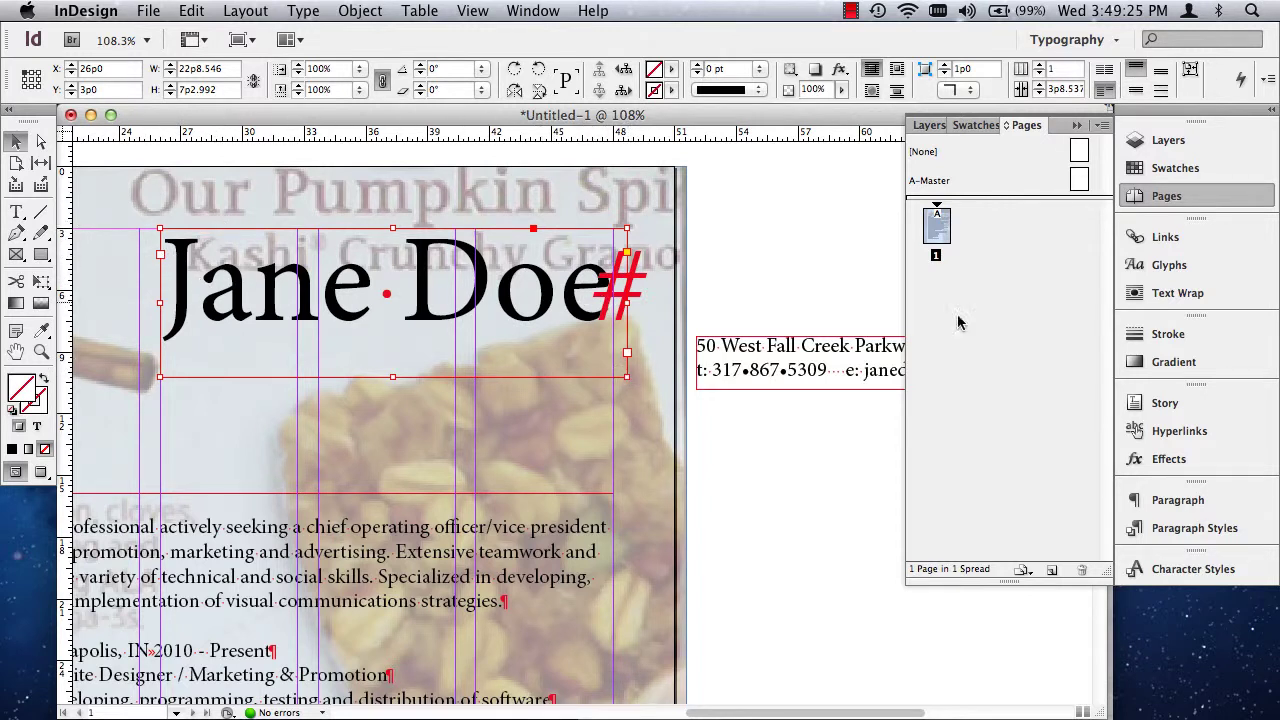
Hide the Inspiration Crop layer, nudge the name heading frame up to Y 2p7, then show the layer again
{"action": "left_click", "coordinate": [1190, 132]}
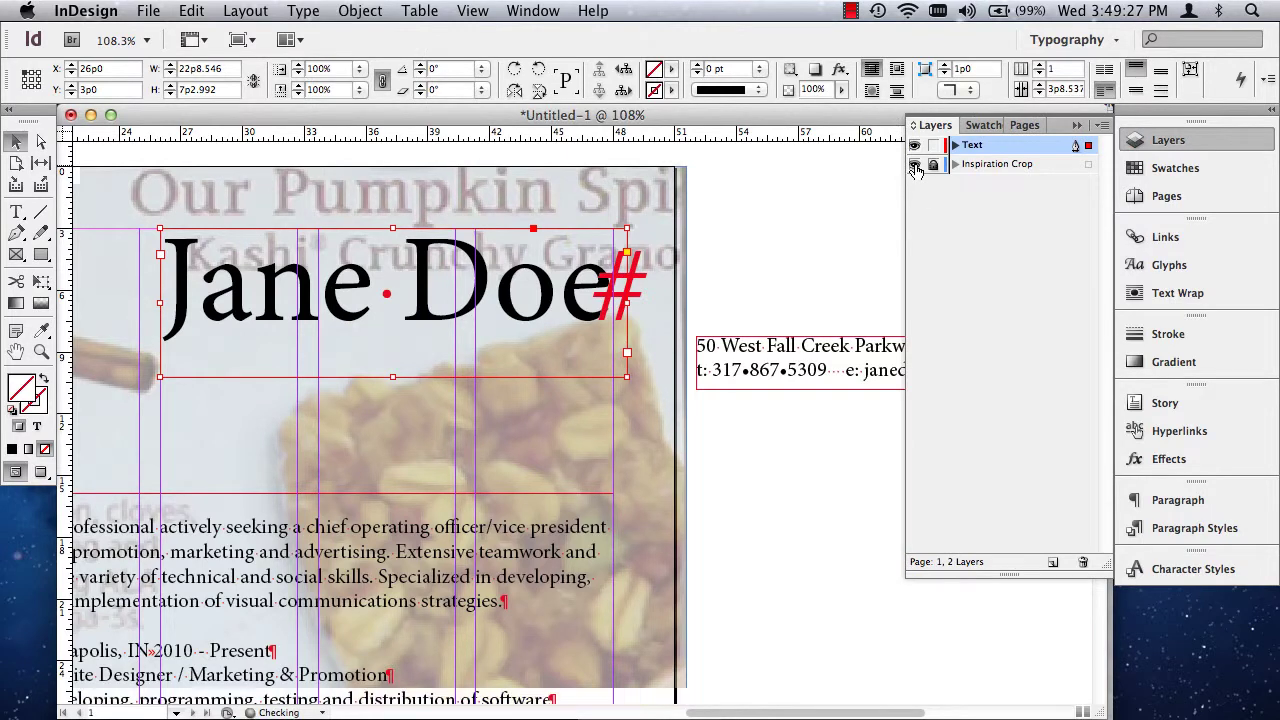
{"action": "left_click", "coordinate": [914, 164]}
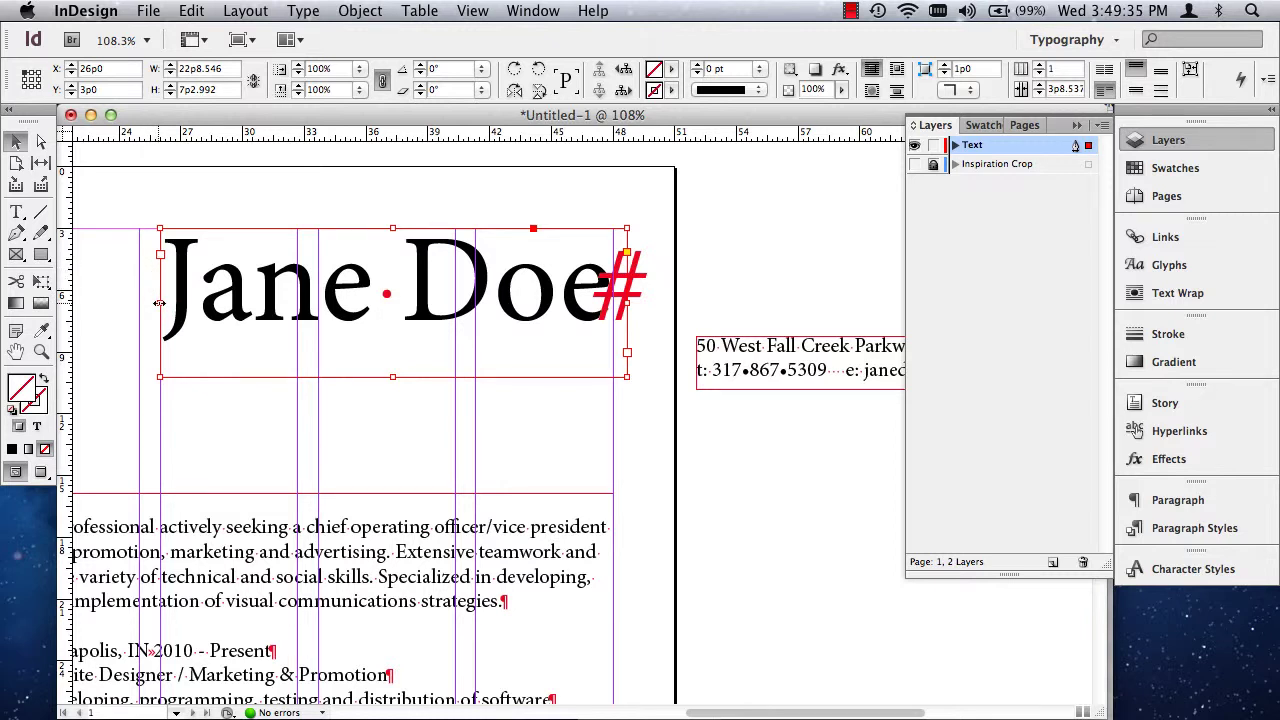
{"action": "left_click_drag", "start_coordinate": [159, 302], "coordinate": [132, 302]}
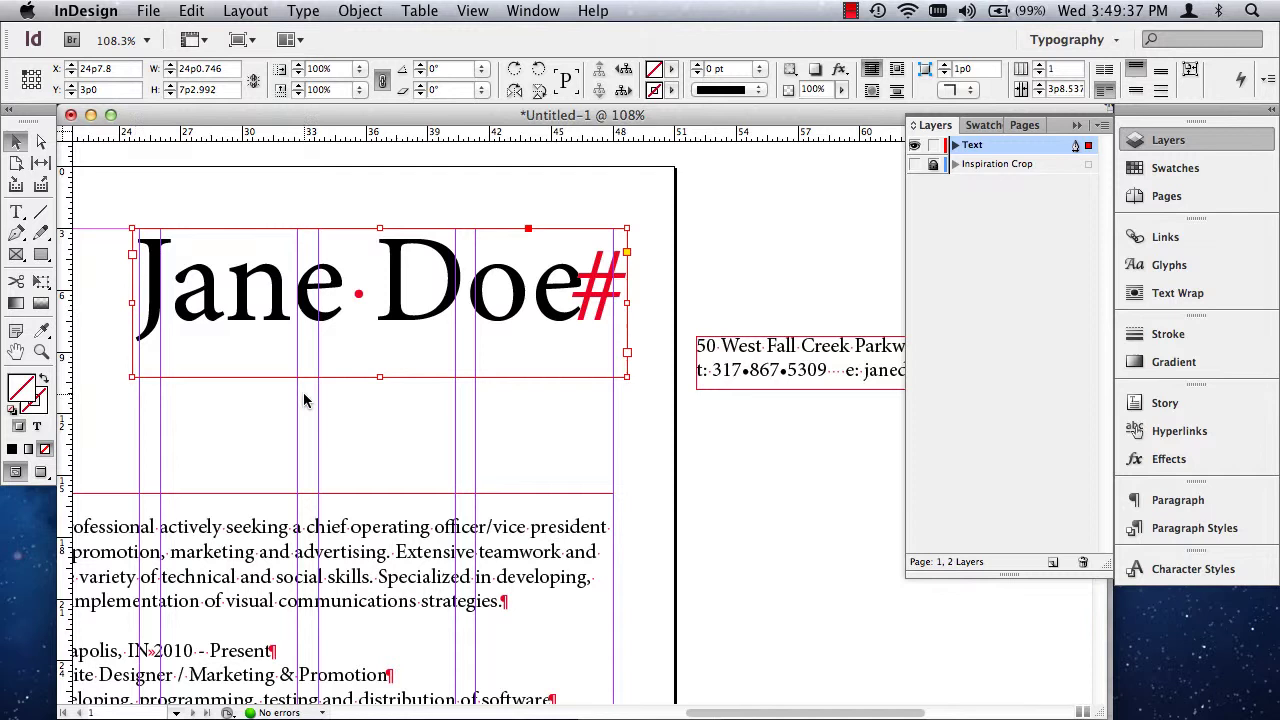
{"action": "key", "text": "super+z"}
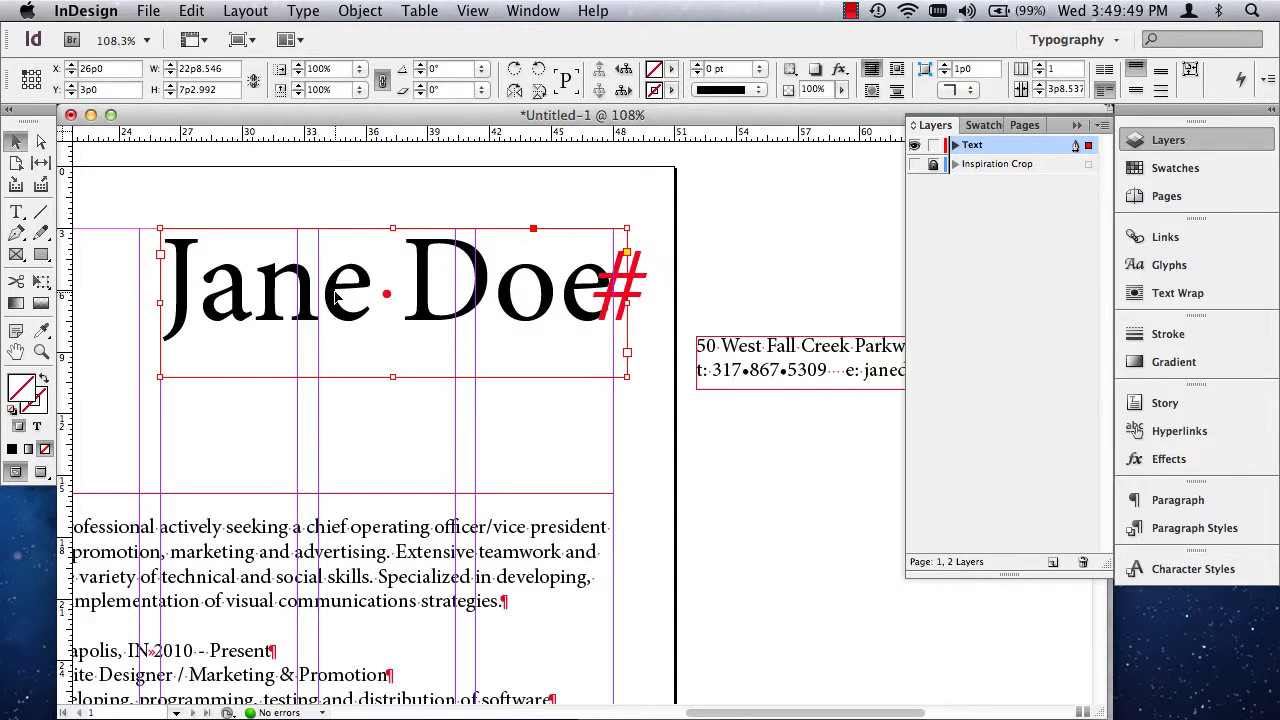
{"action": "key", "text": "Up"}
{"action": "key", "text": "Up"}
{"action": "key", "text": "Up"}
{"action": "key", "text": "Up"}
{"action": "key", "text": "Up"}
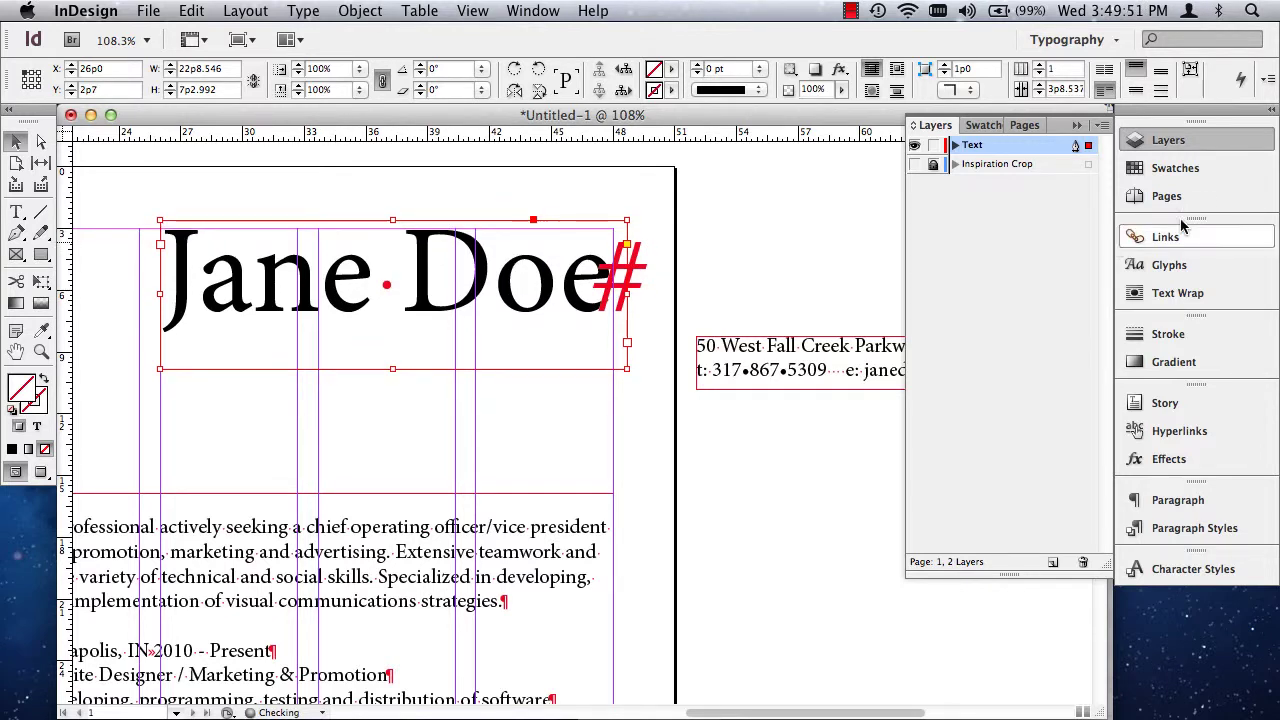
{"action": "left_click", "coordinate": [914, 163]}
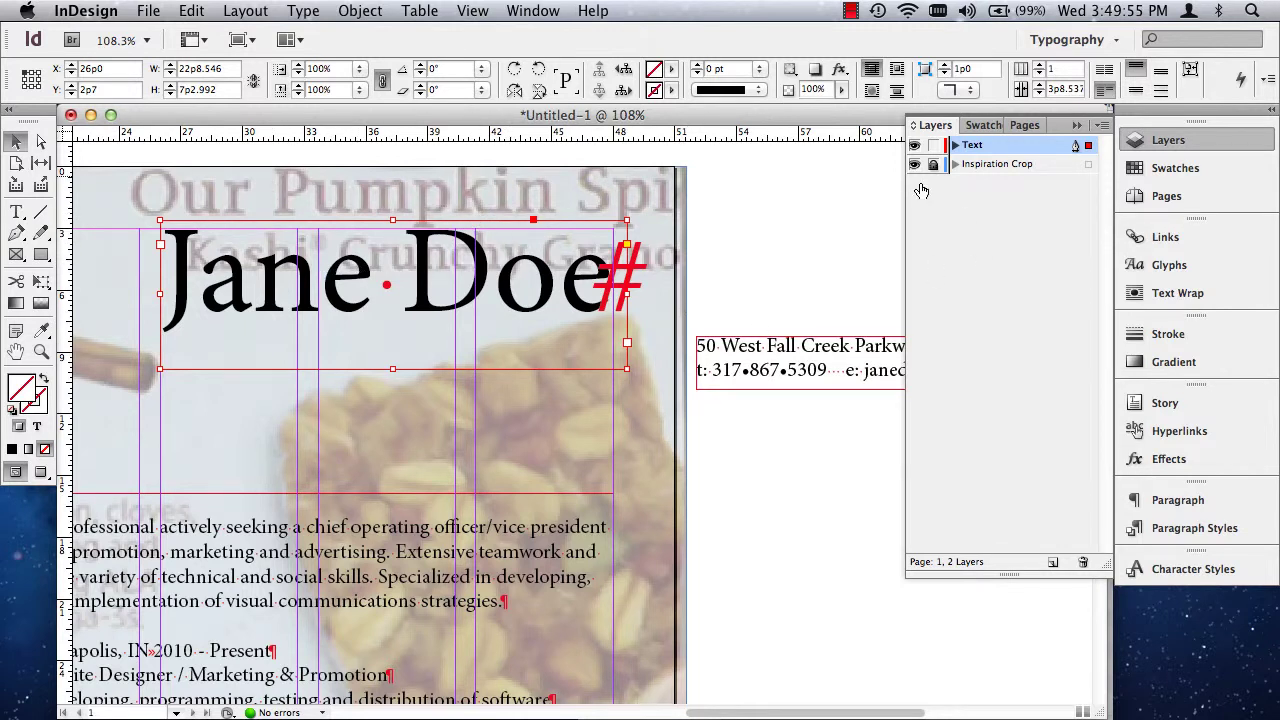
Select the name heading text and change its kerning from Metrics to Optical
{"action": "left_click", "coordinate": [914, 145]}
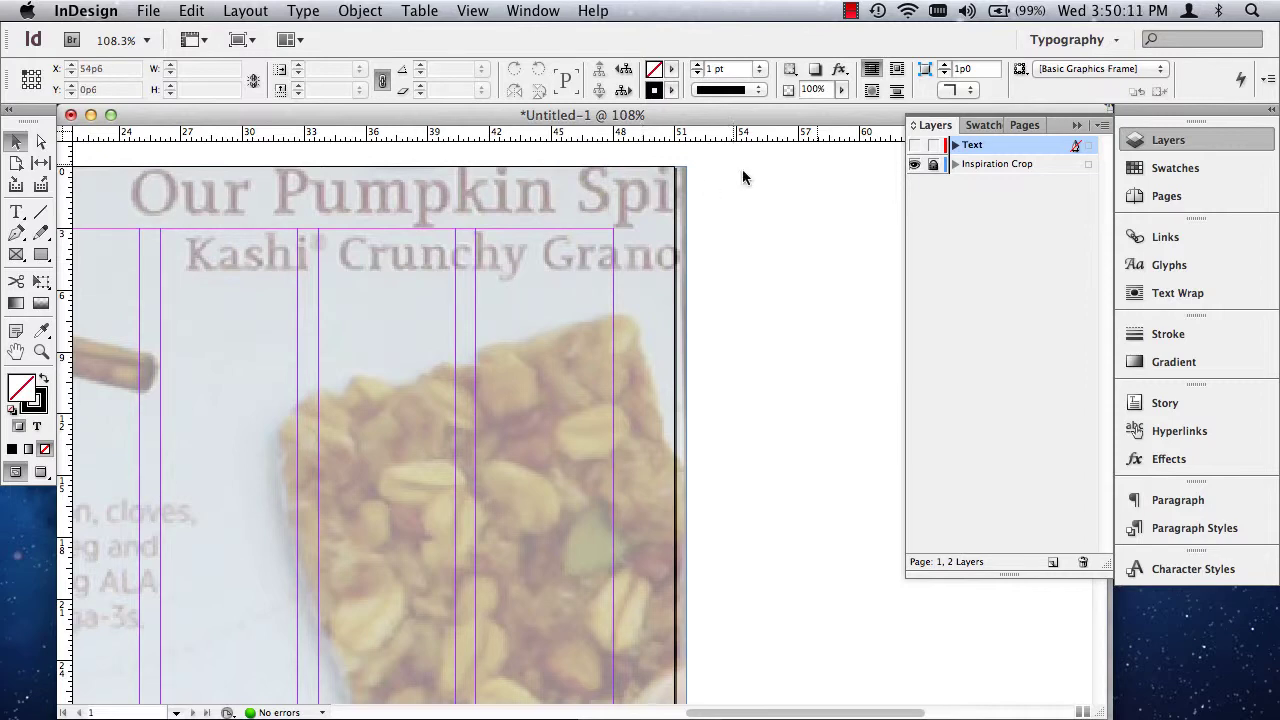
{"action": "left_click", "coordinate": [914, 145]}
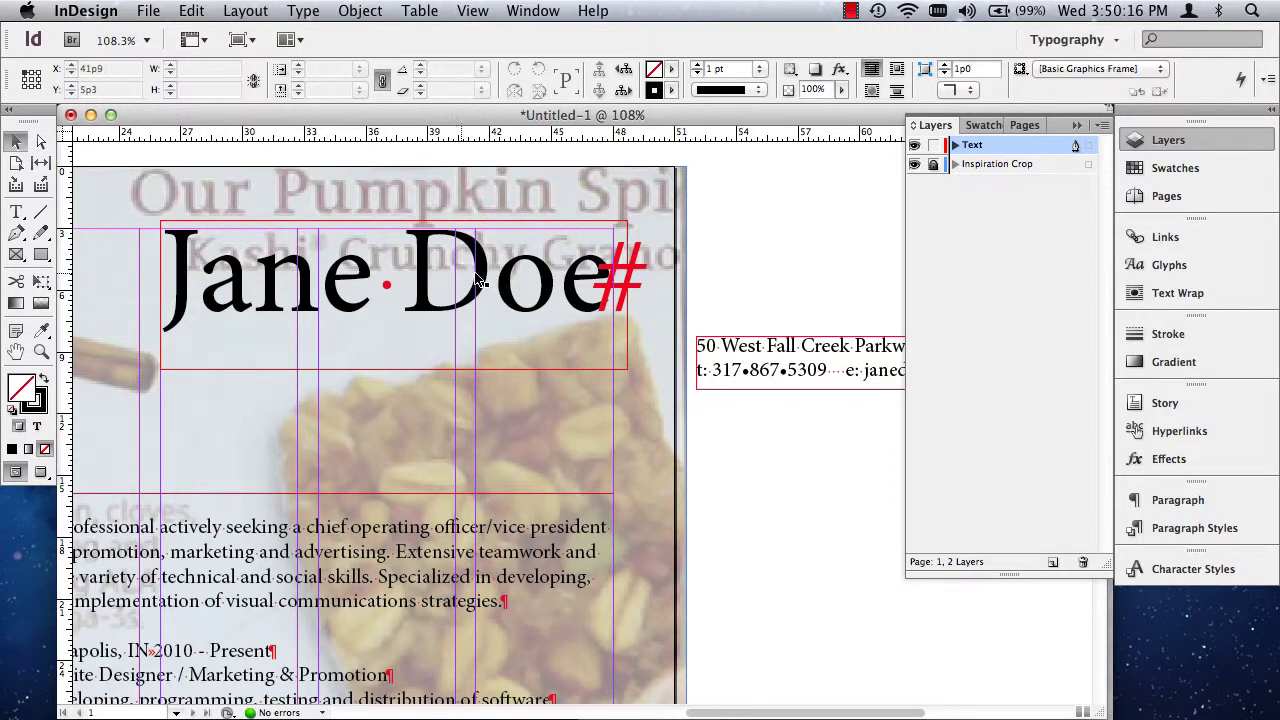
{"action": "double_click", "coordinate": [593, 285]}
{"action": "key", "text": "super+a"}
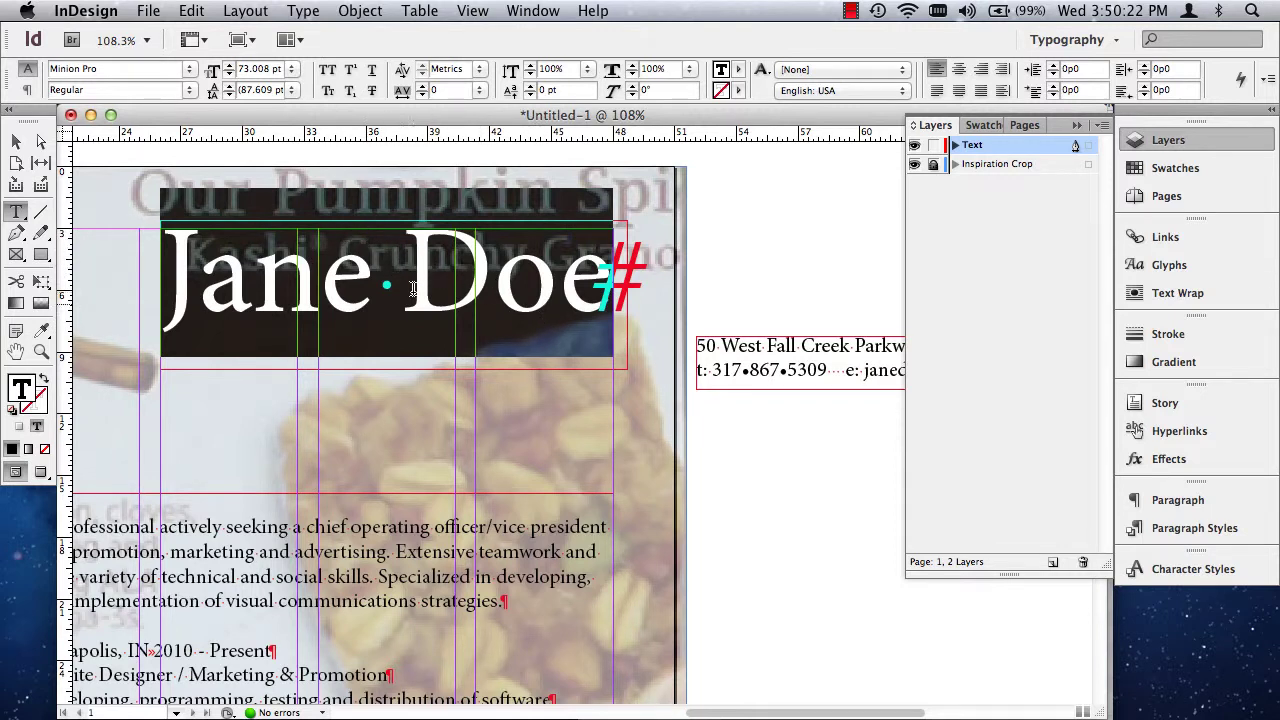
{"action": "left_click", "coordinate": [479, 69]}
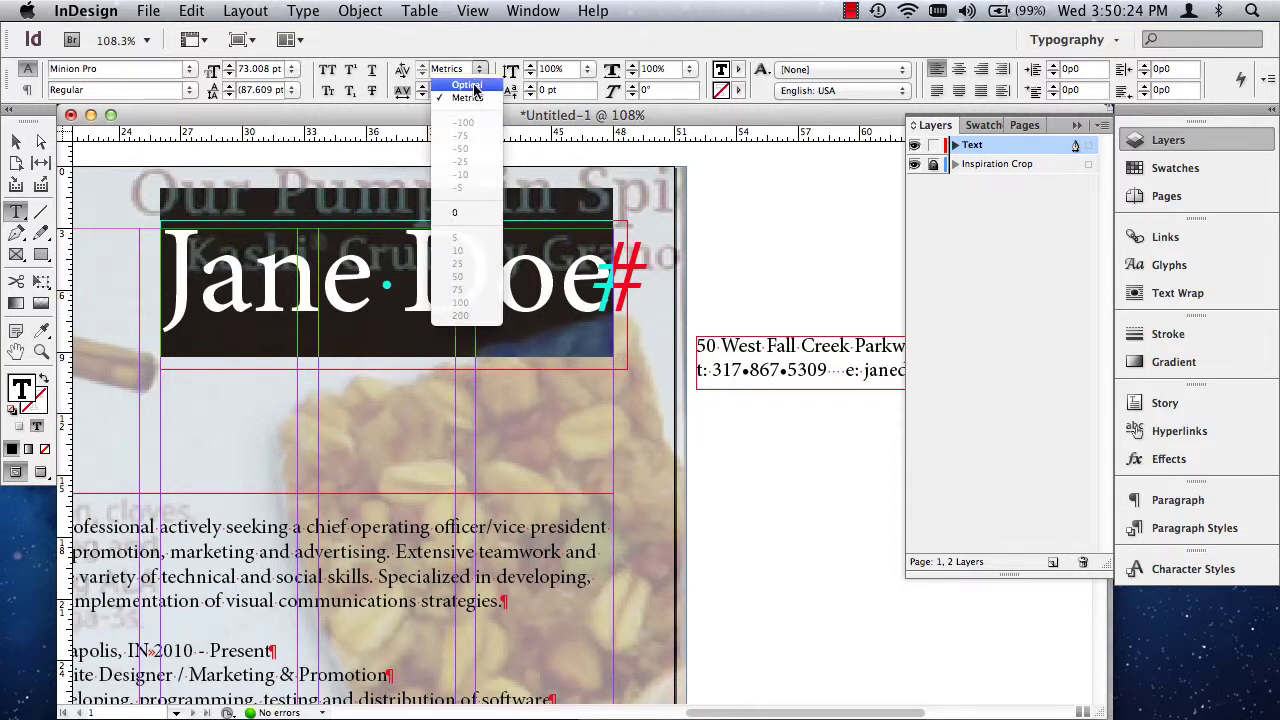
{"action": "left_click", "coordinate": [484, 245]}
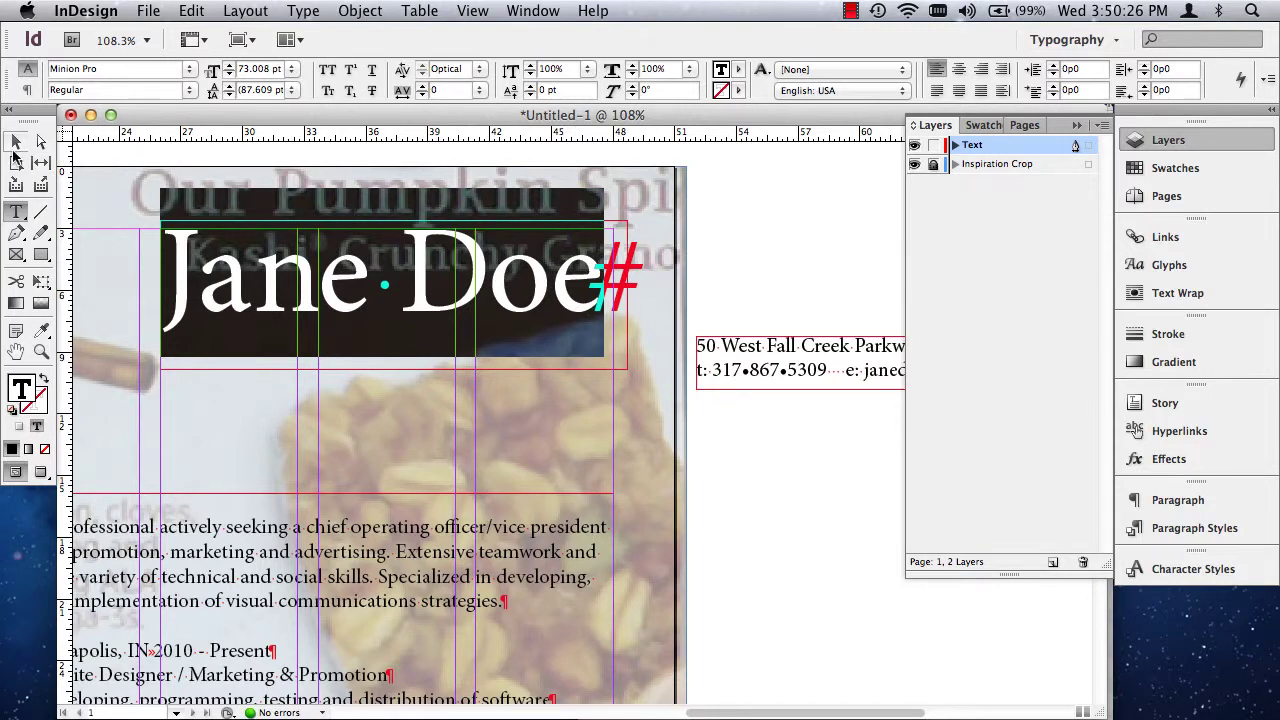
{"action": "left_click", "coordinate": [16, 142]}
{"action": "triple_click", "coordinate": [412, 280]}
{"action": "left_click", "coordinate": [16, 142]}
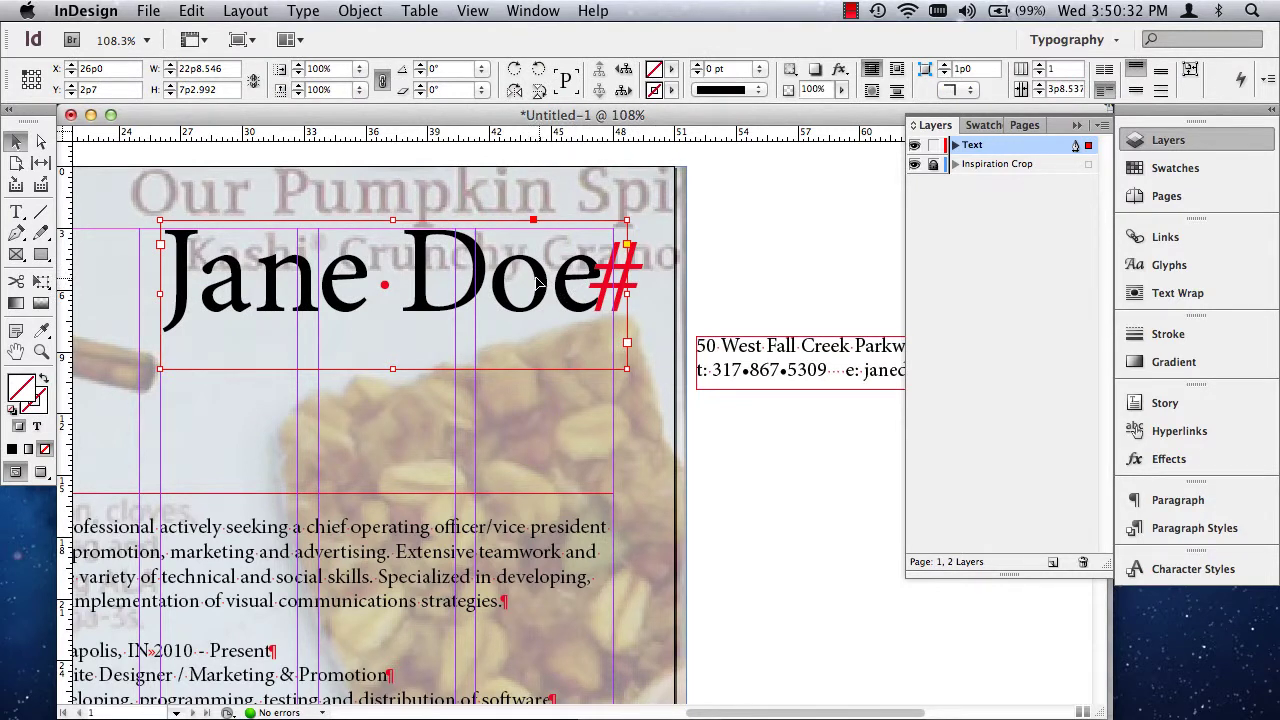
Move the contact details frame up beneath the name heading
{"action": "left_click", "coordinate": [868, 348]}
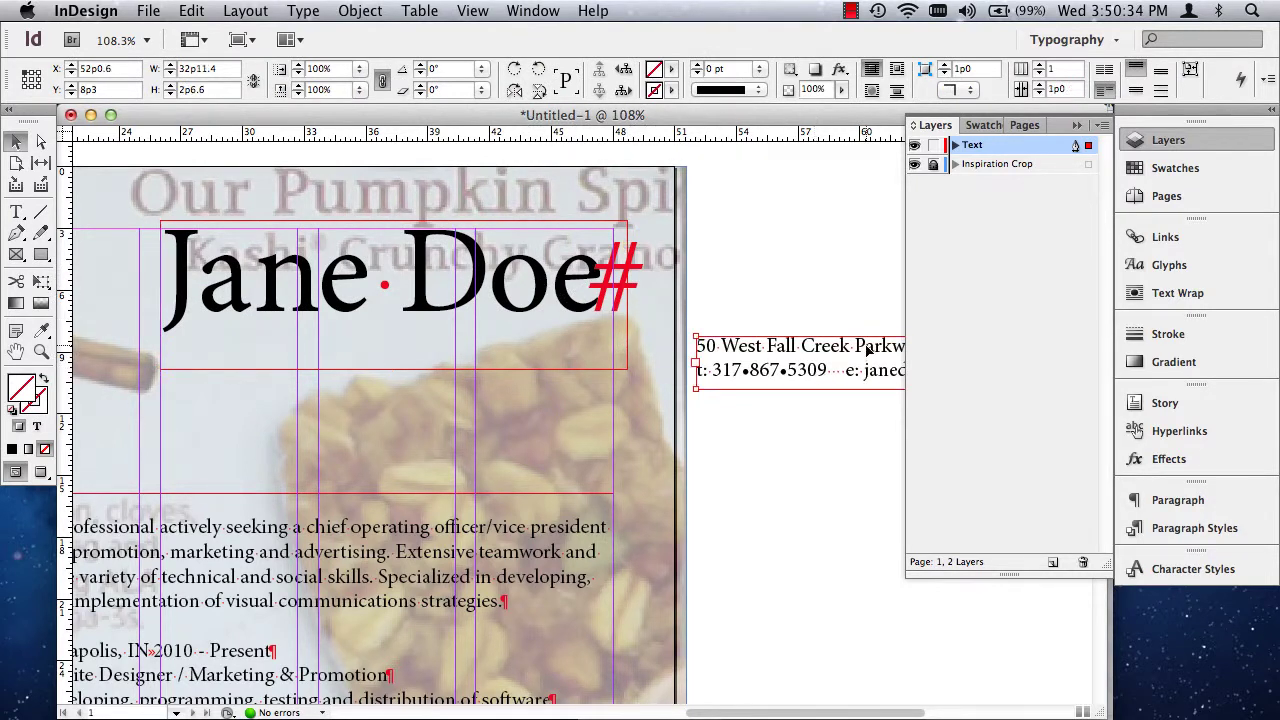
{"action": "left_click_drag", "start_coordinate": [884, 345], "coordinate": [377, 325]}
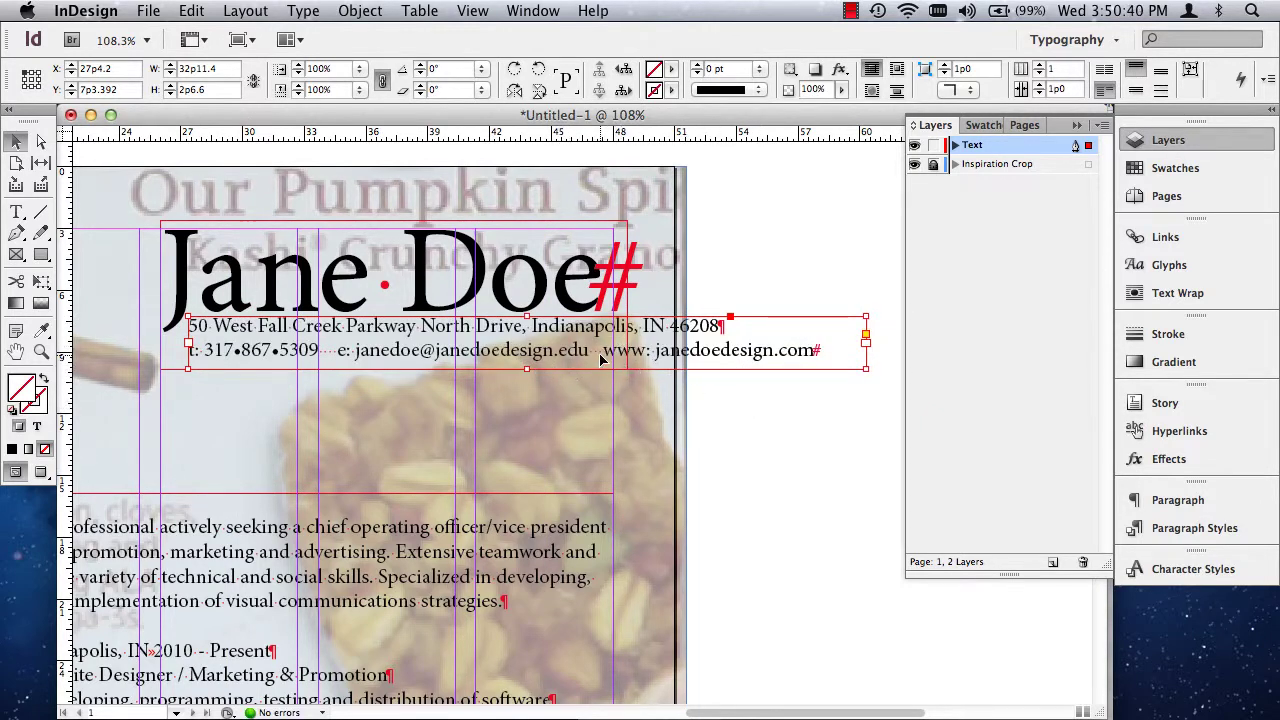
{"action": "double_click", "coordinate": [328, 350]}
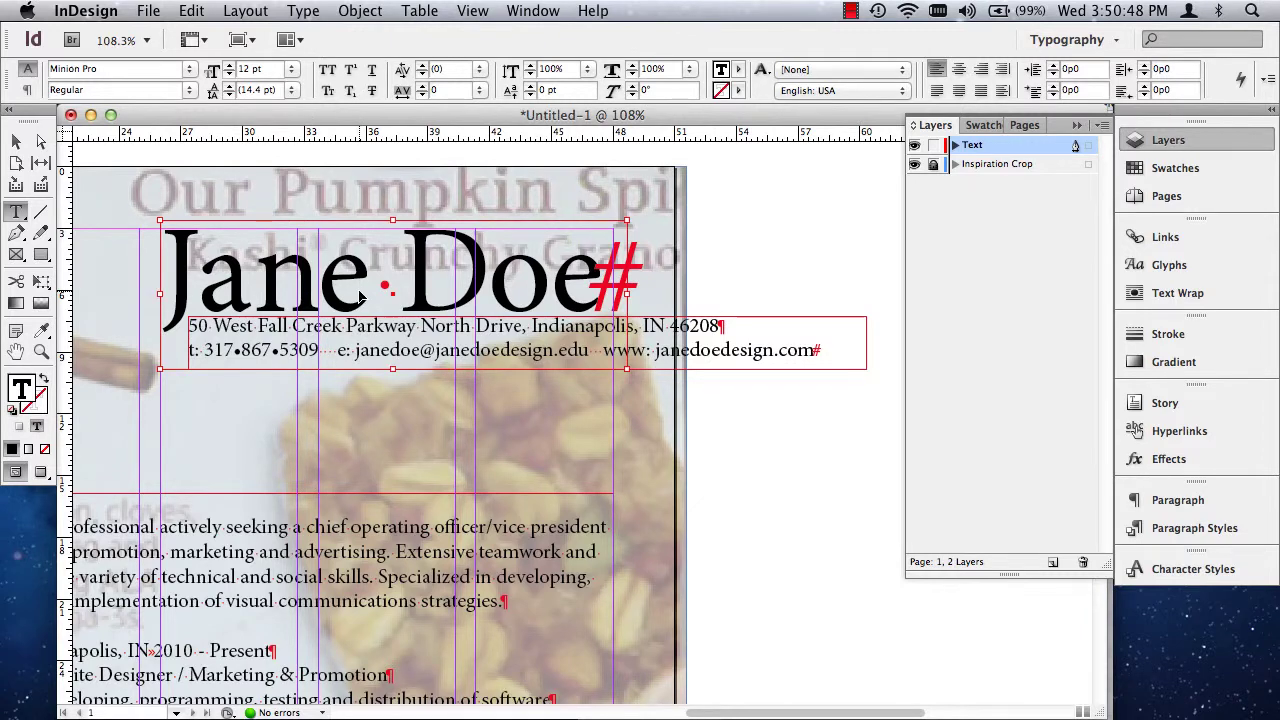
Narrow the contact frame to 20p4.5 wide at X 27p7.5 so its lines wrap
{"action": "key", "text": "super+minus"}
{"action": "key", "text": "super+minus"}
{"action": "key", "text": "super+minus"}
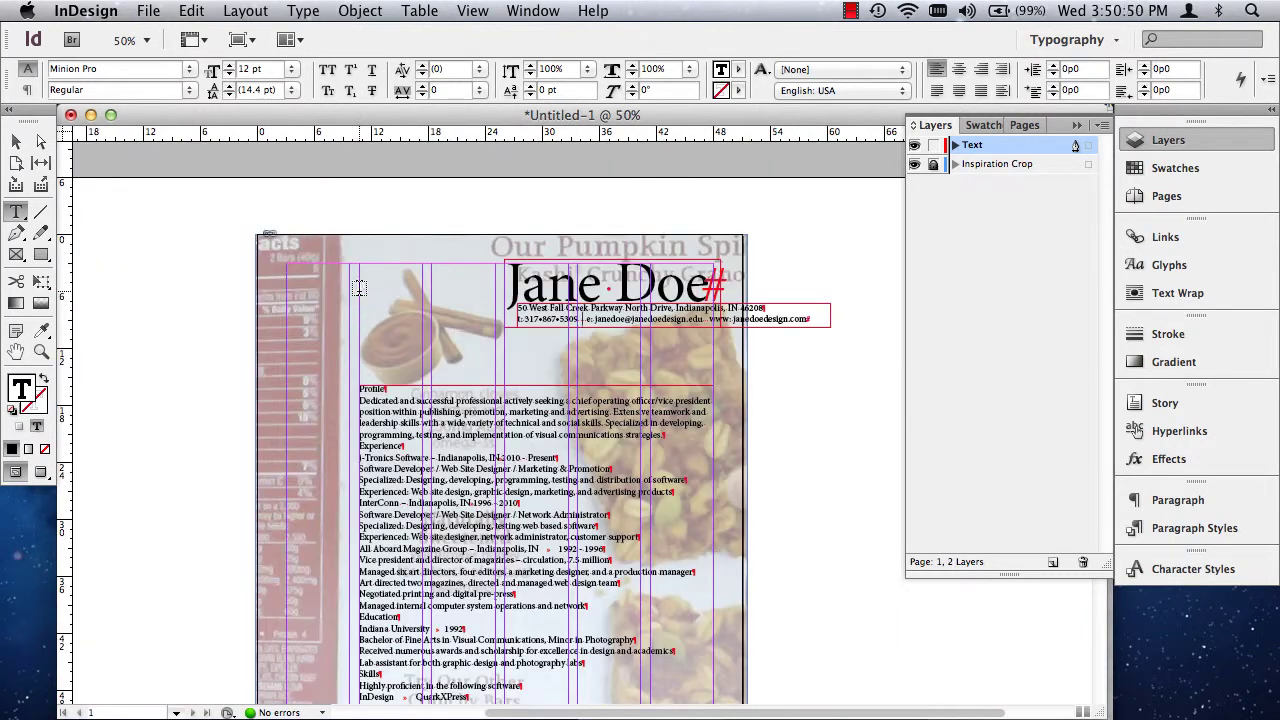
{"action": "left_click", "coordinate": [16, 141]}
{"action": "left_click", "coordinate": [723, 327]}
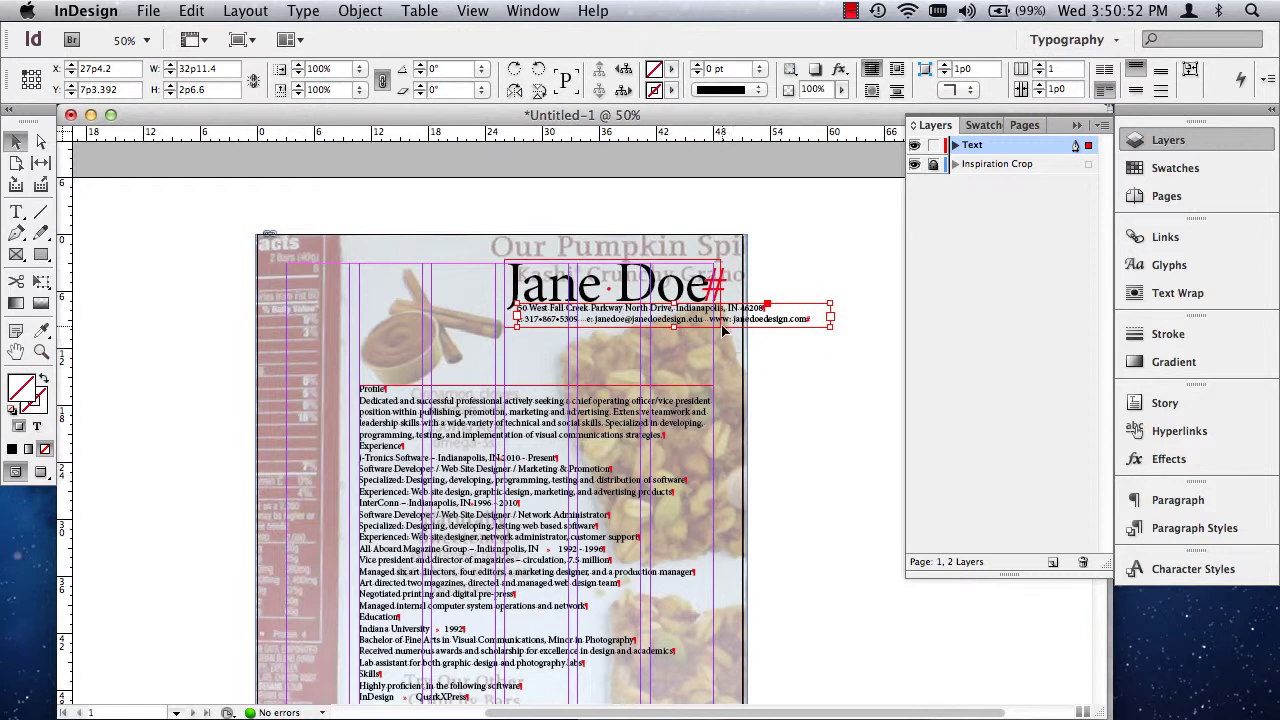
{"action": "left_click_drag", "start_coordinate": [831, 325], "coordinate": [713, 357]}
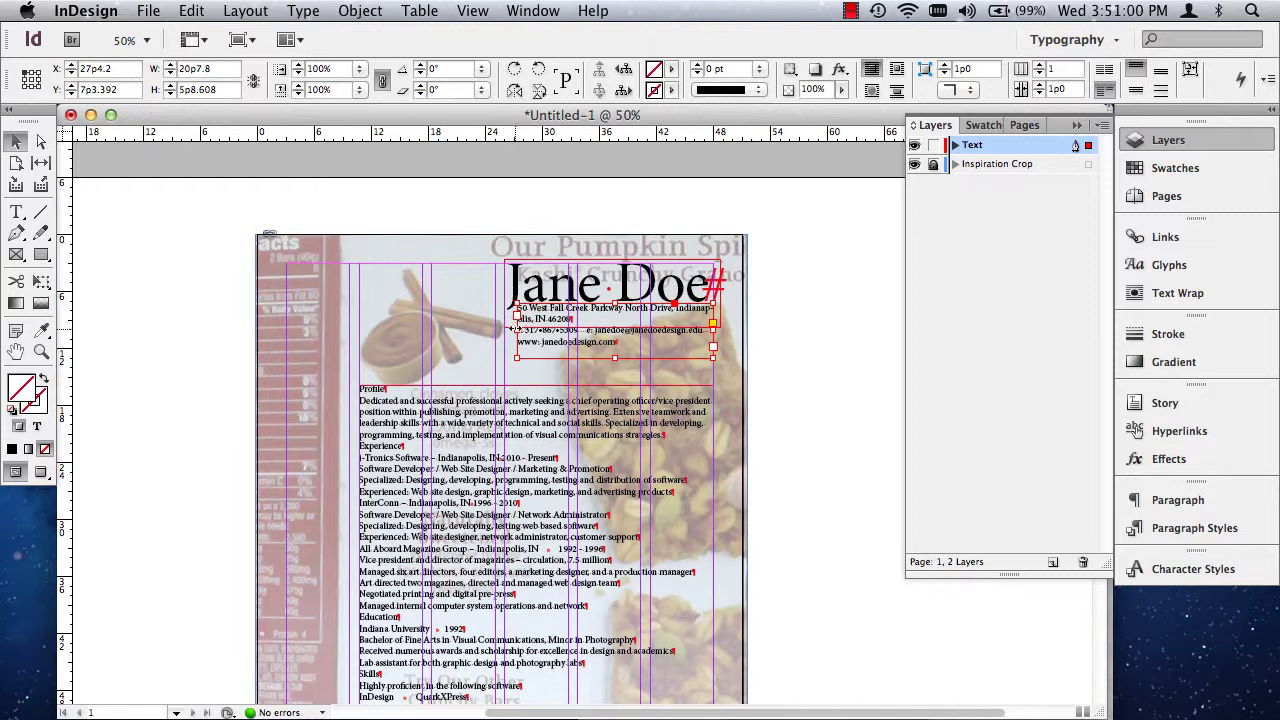
{"action": "left_click_drag", "start_coordinate": [514, 329], "coordinate": [517, 329]}
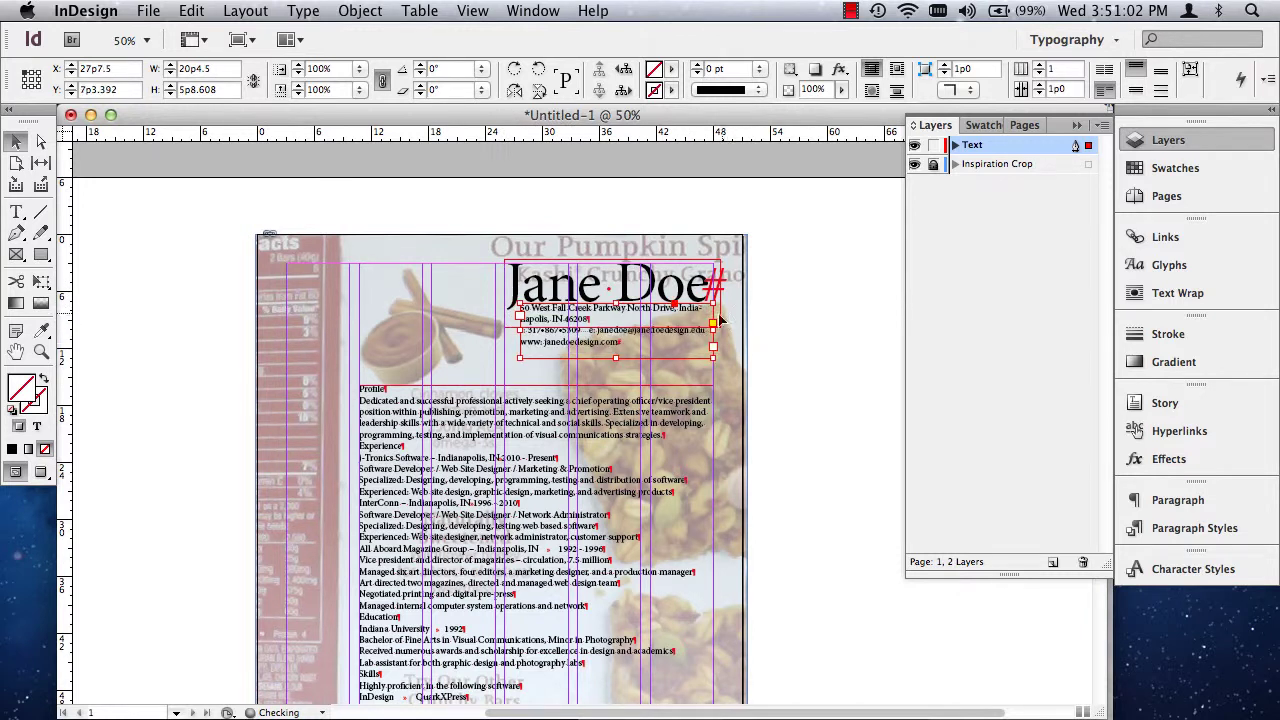
Compare the layout against the background, then zoom in on the name header
{"action": "left_click", "coordinate": [914, 145]}
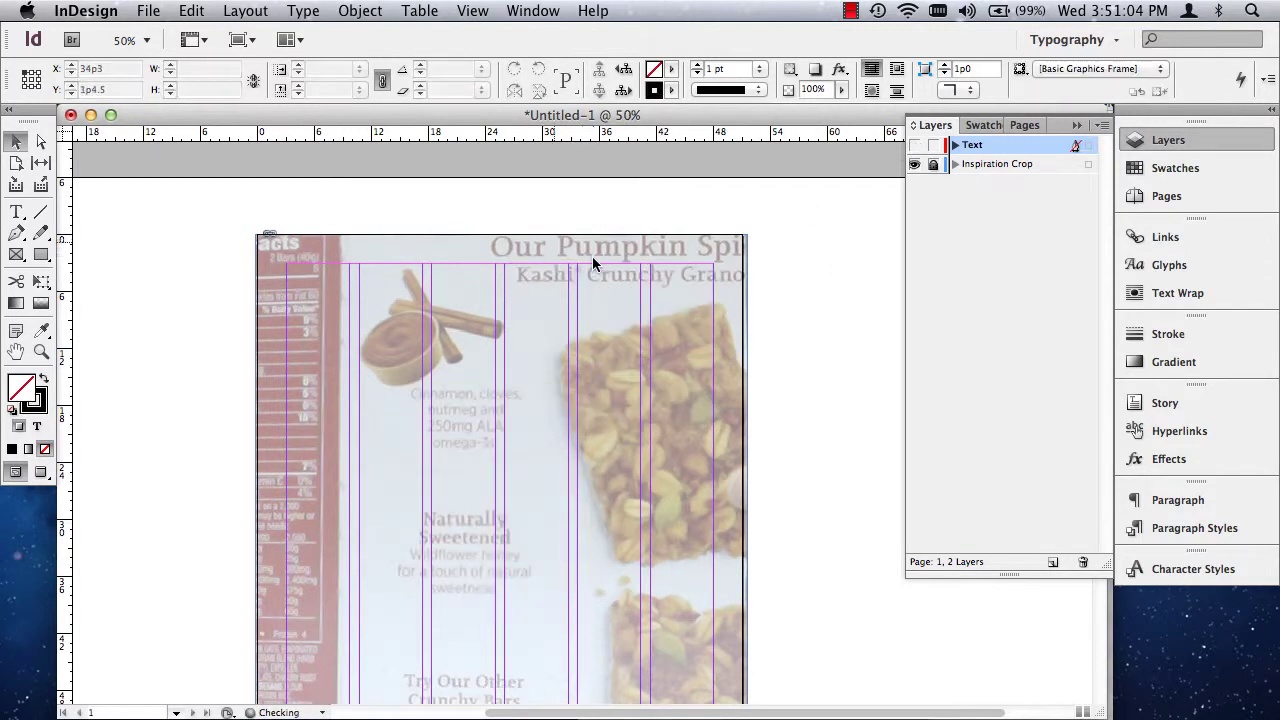
{"action": "left_click", "coordinate": [914, 145]}
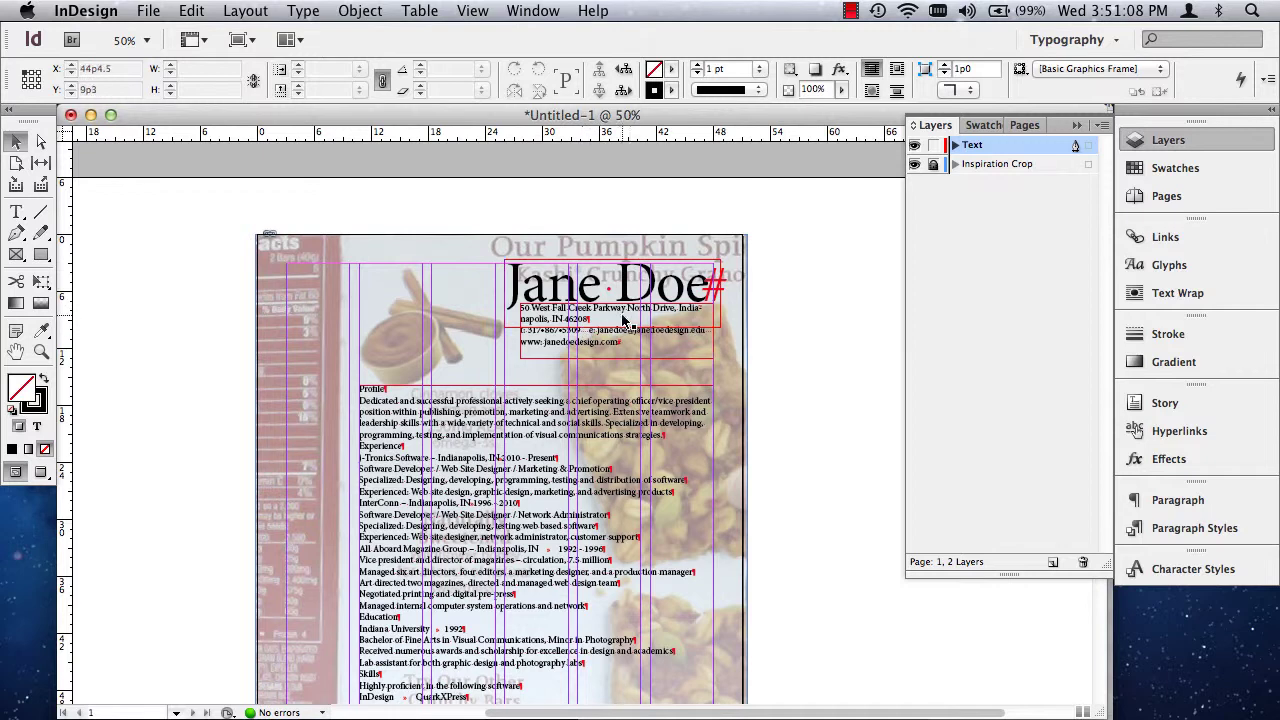
{"action": "left_click", "coordinate": [41, 351]}
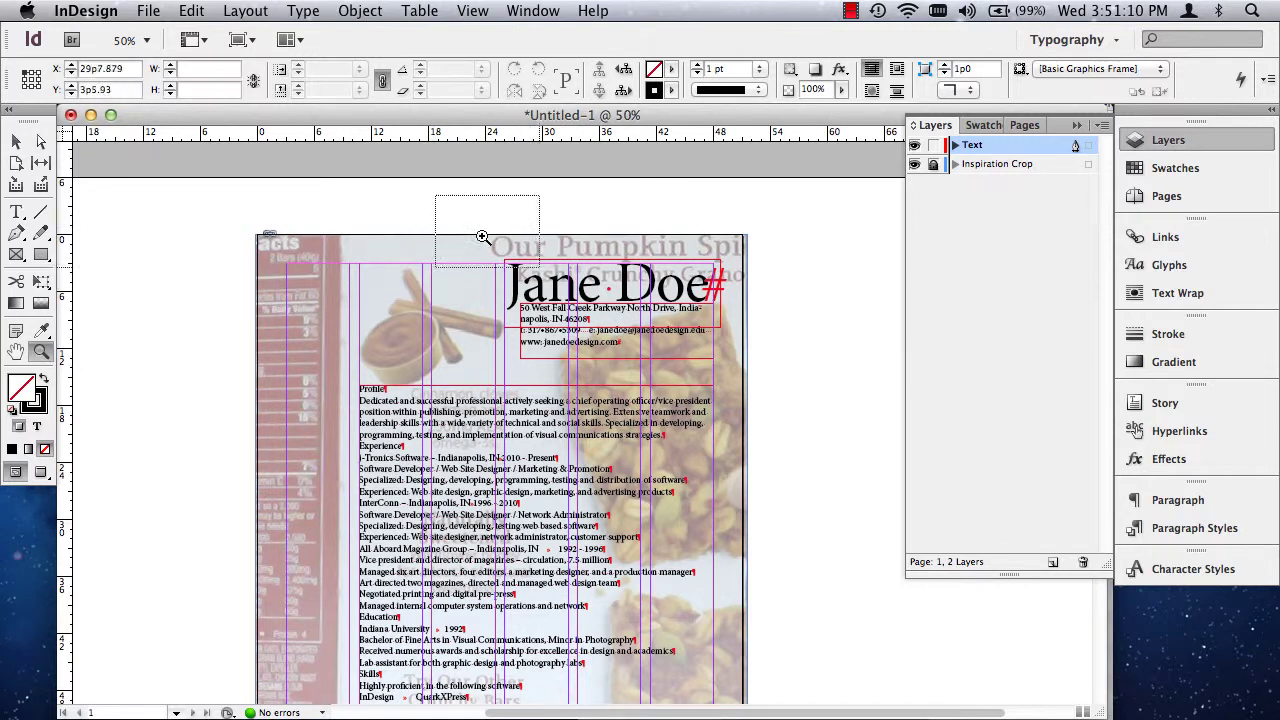
{"action": "left_click_drag", "start_coordinate": [480, 232], "coordinate": [837, 437]}
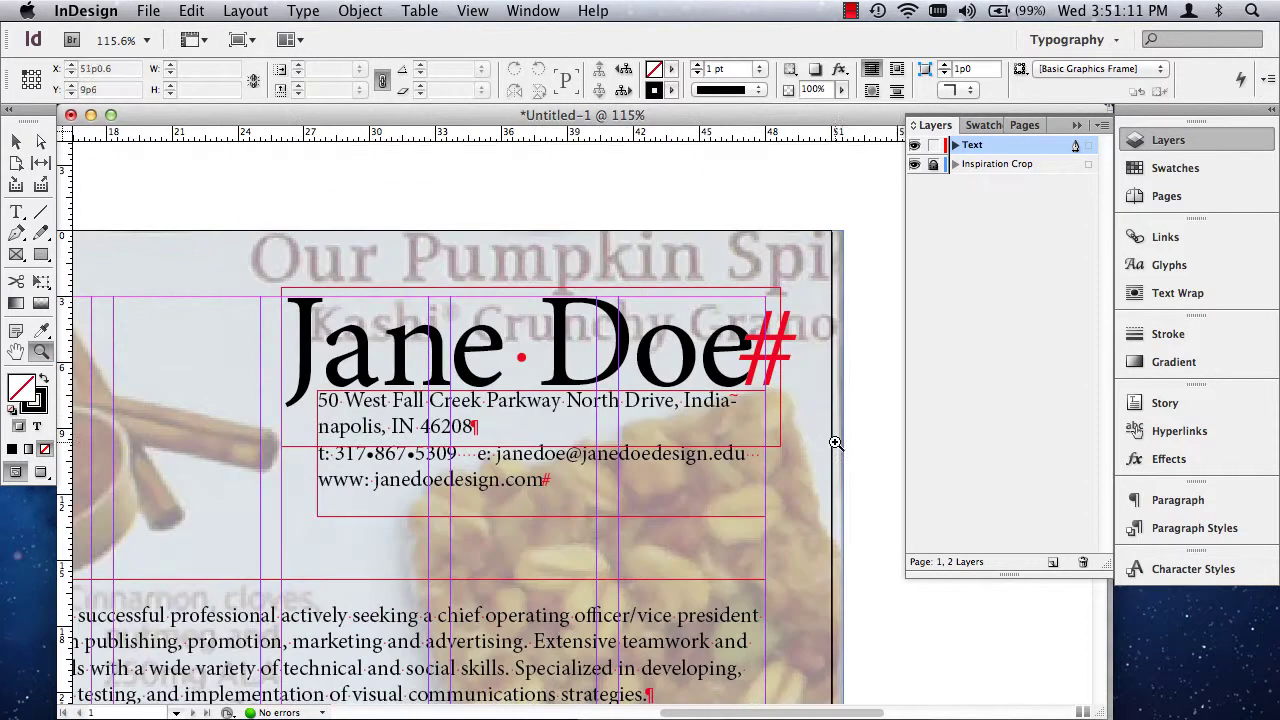
Check the heading and contact type settings, trying and undoing a move of the heading frame
{"action": "left_click", "coordinate": [17, 212]}
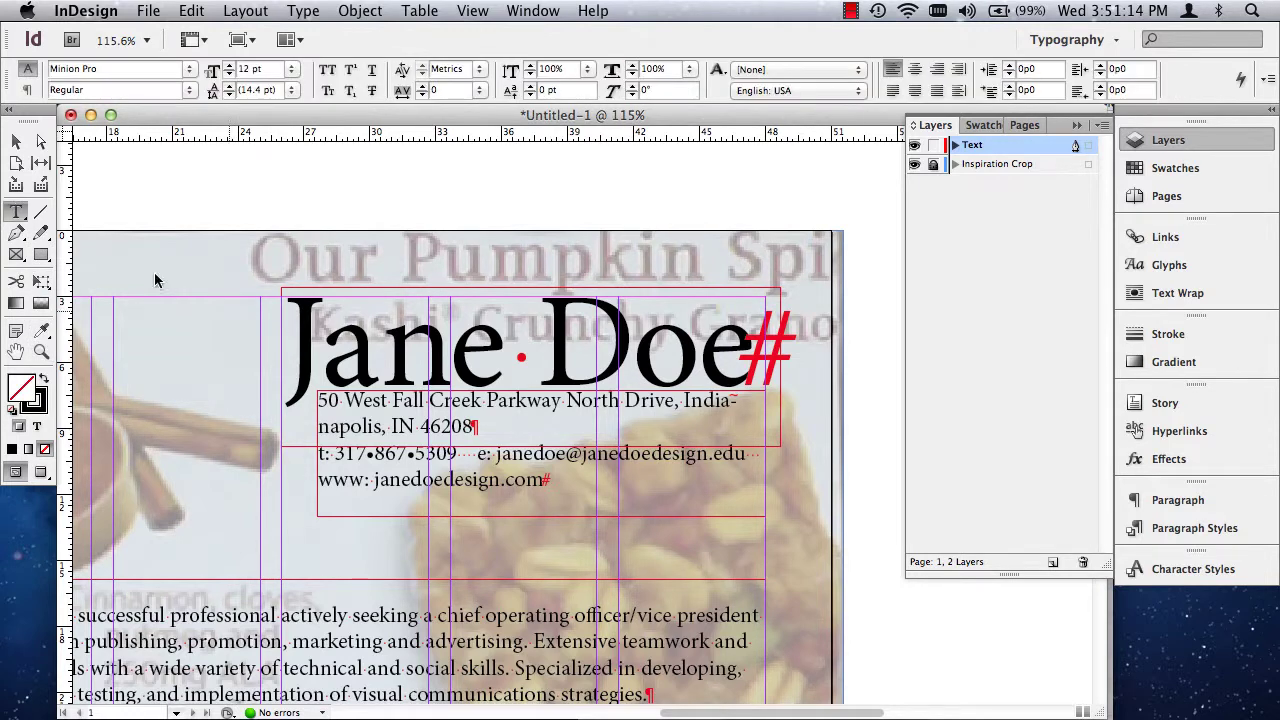
{"action": "left_click", "coordinate": [710, 415]}
{"action": "left_click", "coordinate": [688, 433]}
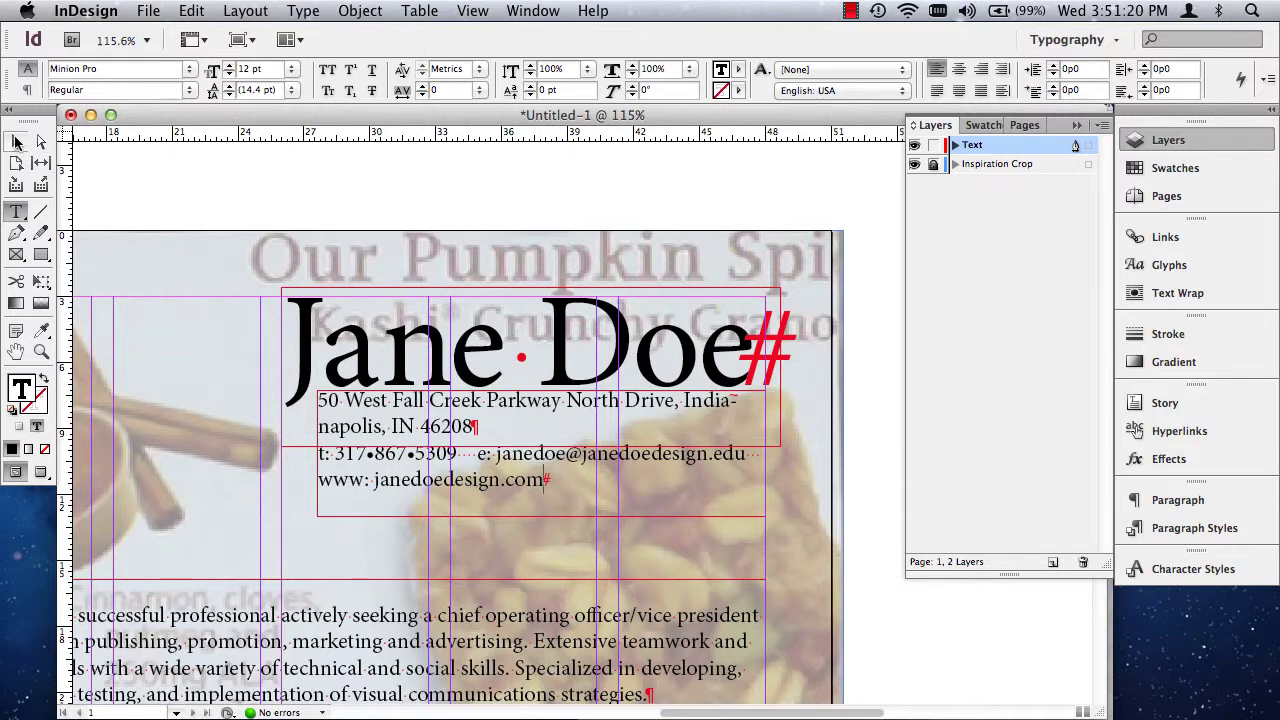
{"action": "left_click", "coordinate": [16, 141]}
{"action": "left_click", "coordinate": [888, 430]}
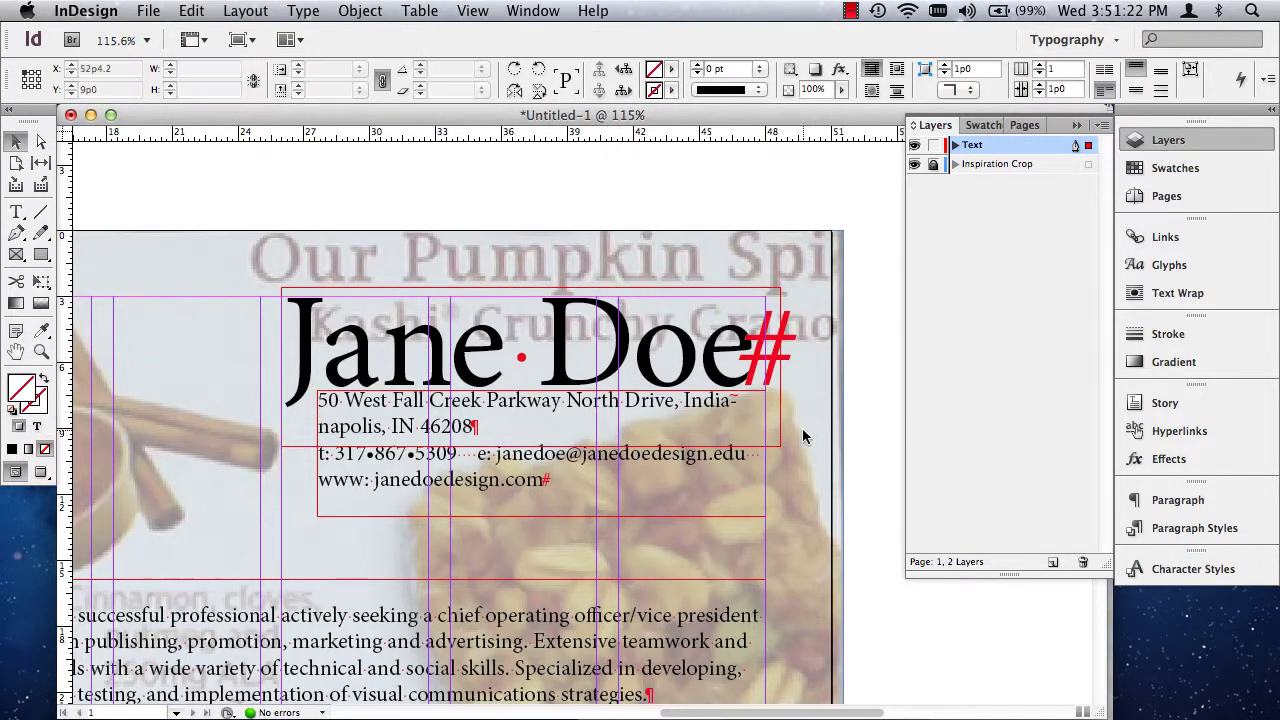
{"action": "left_click", "coordinate": [698, 443]}
{"action": "left_click_drag", "start_coordinate": [628, 410], "coordinate": [663, 377]}
{"action": "key", "text": "super+z"}
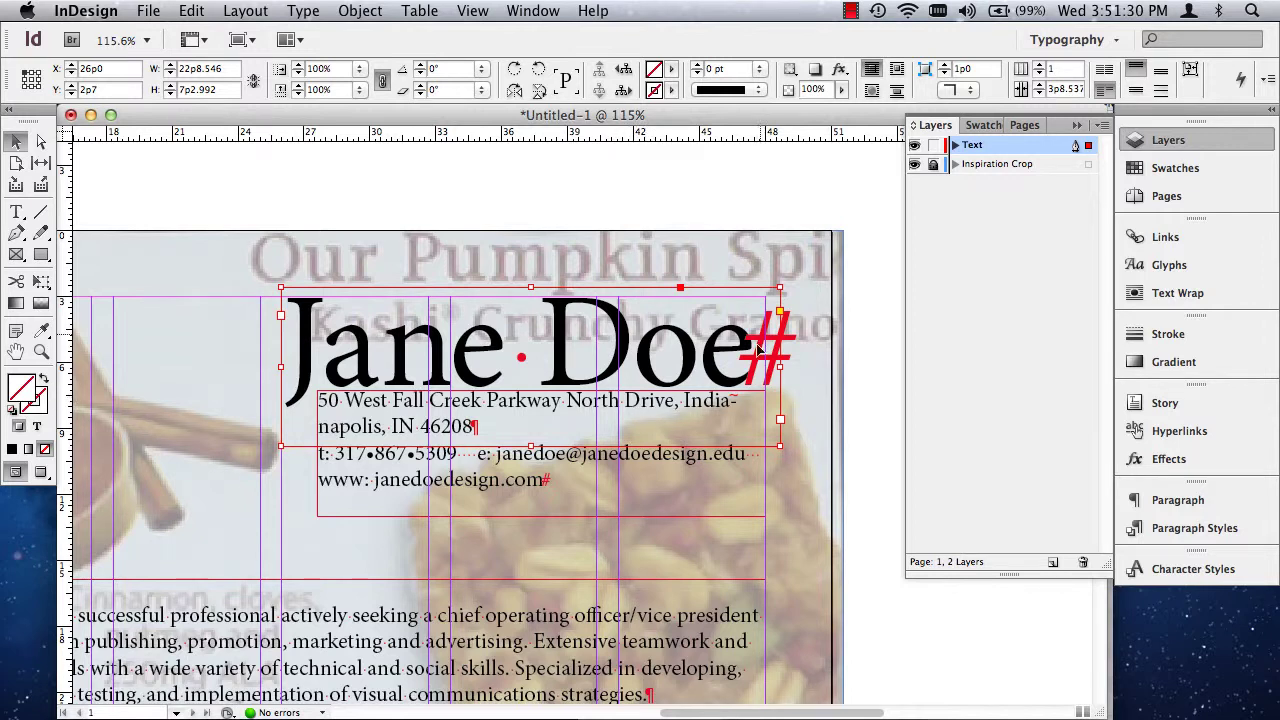
Select the contact details frame and go to Object > Arrange
{"action": "left_click", "coordinate": [648, 405]}
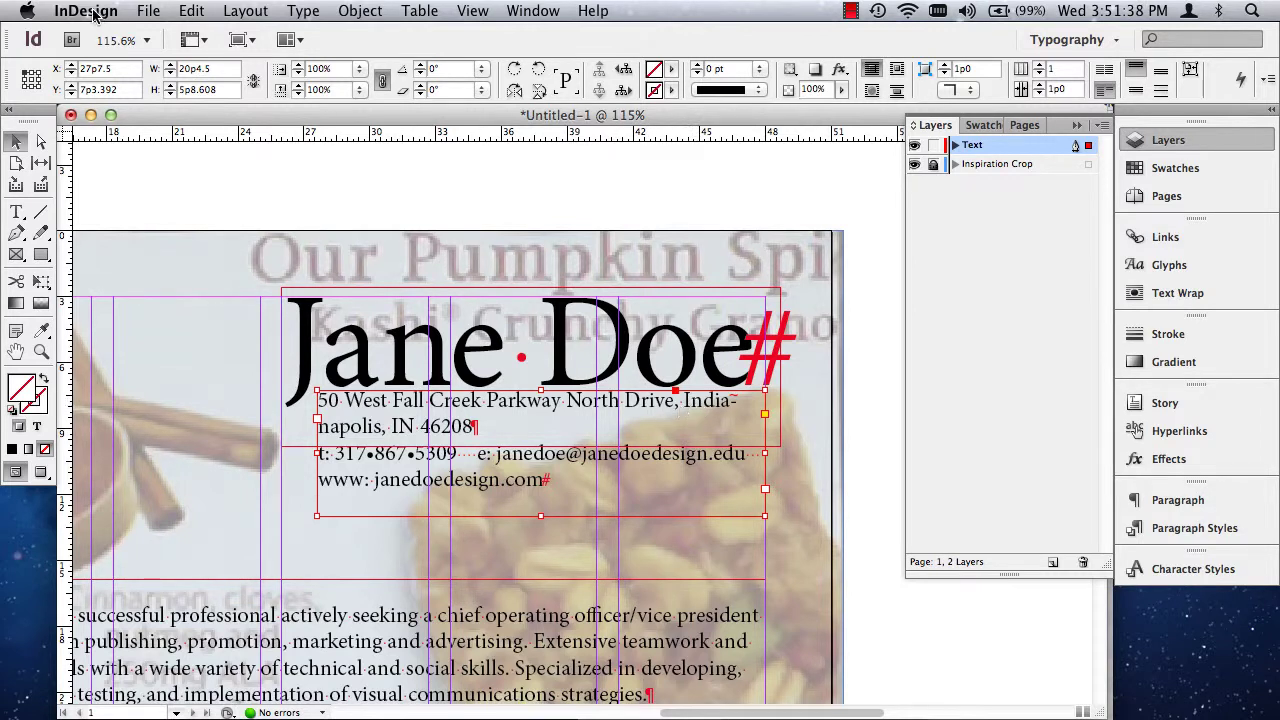
{"action": "left_click", "coordinate": [358, 11]}
{"action": "mouse_move", "coordinate": [390, 82]}
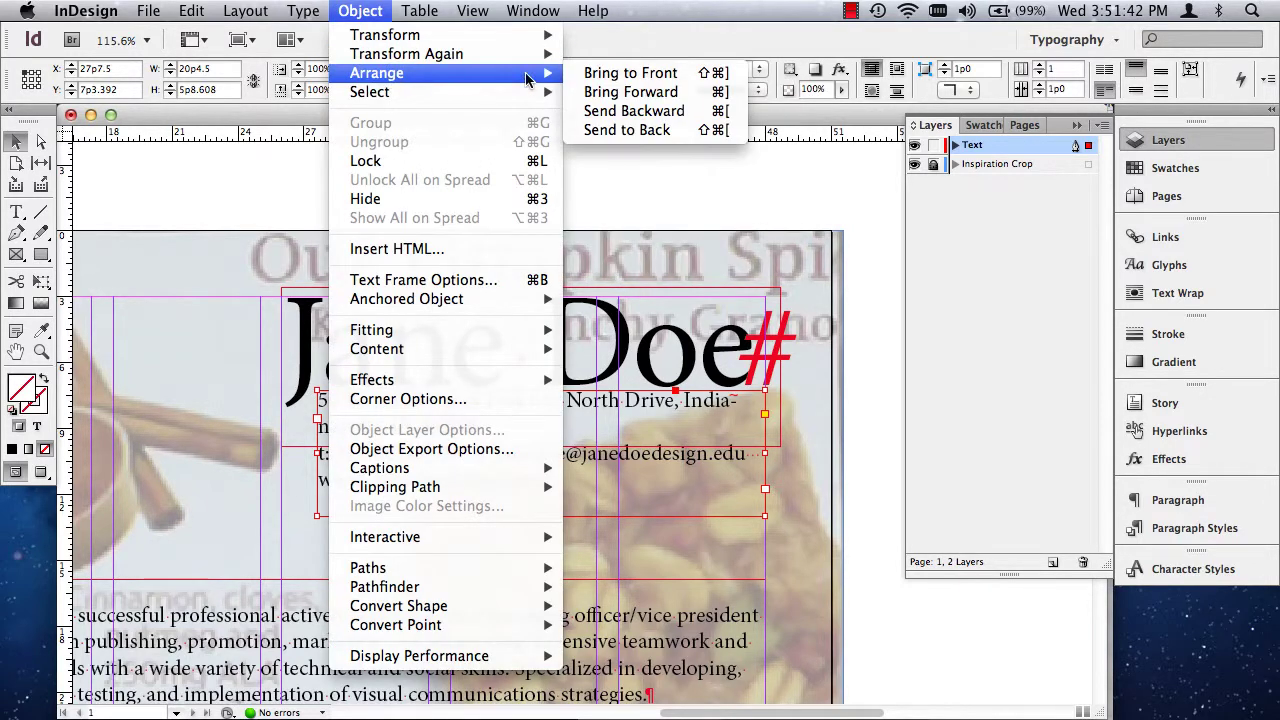
Bring the contact frame to the front and move the city and zip onto their own line
{"action": "left_click", "coordinate": [728, 76]}
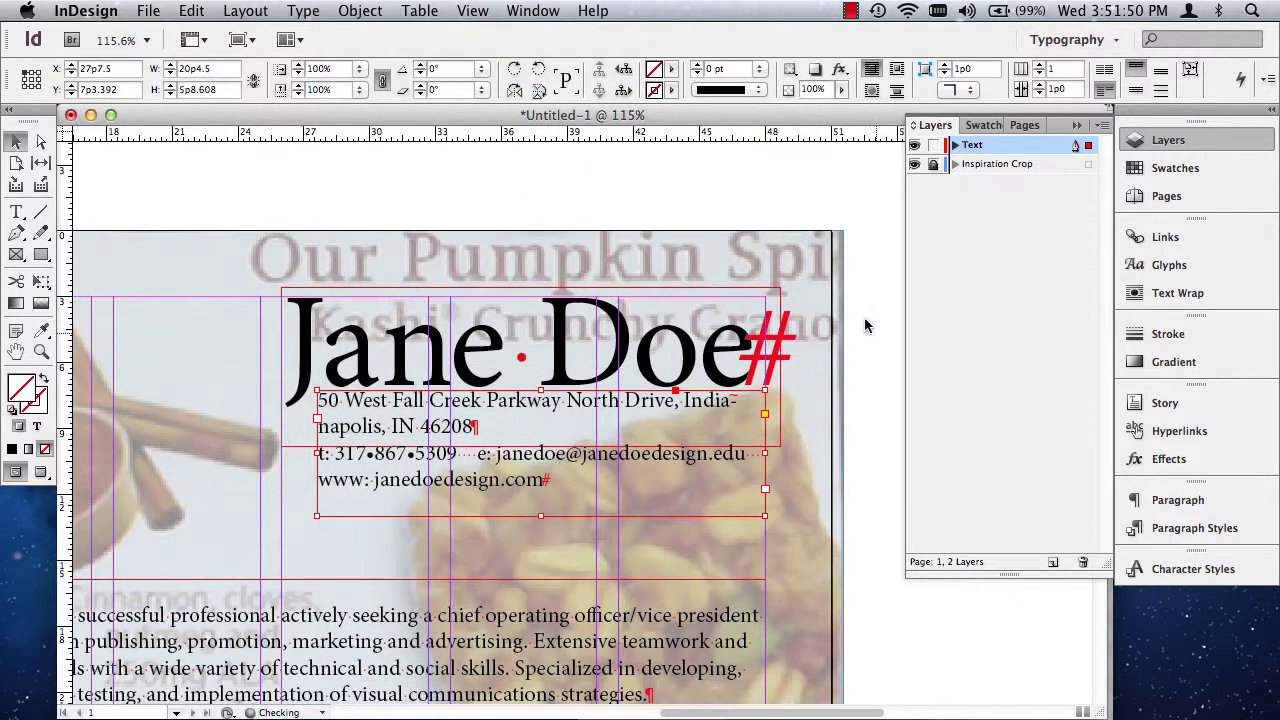
{"action": "triple_click", "coordinate": [684, 407]}
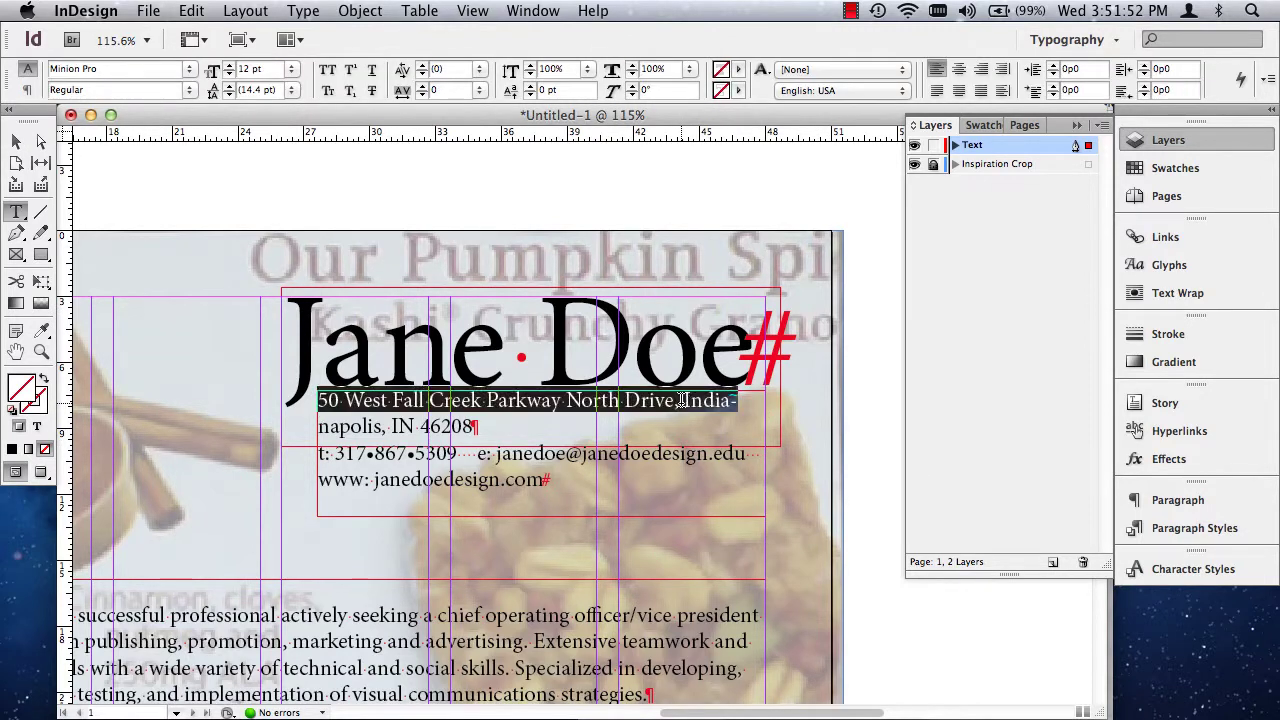
{"action": "left_click", "coordinate": [681, 401]}
{"action": "key", "text": "BackSpace"}
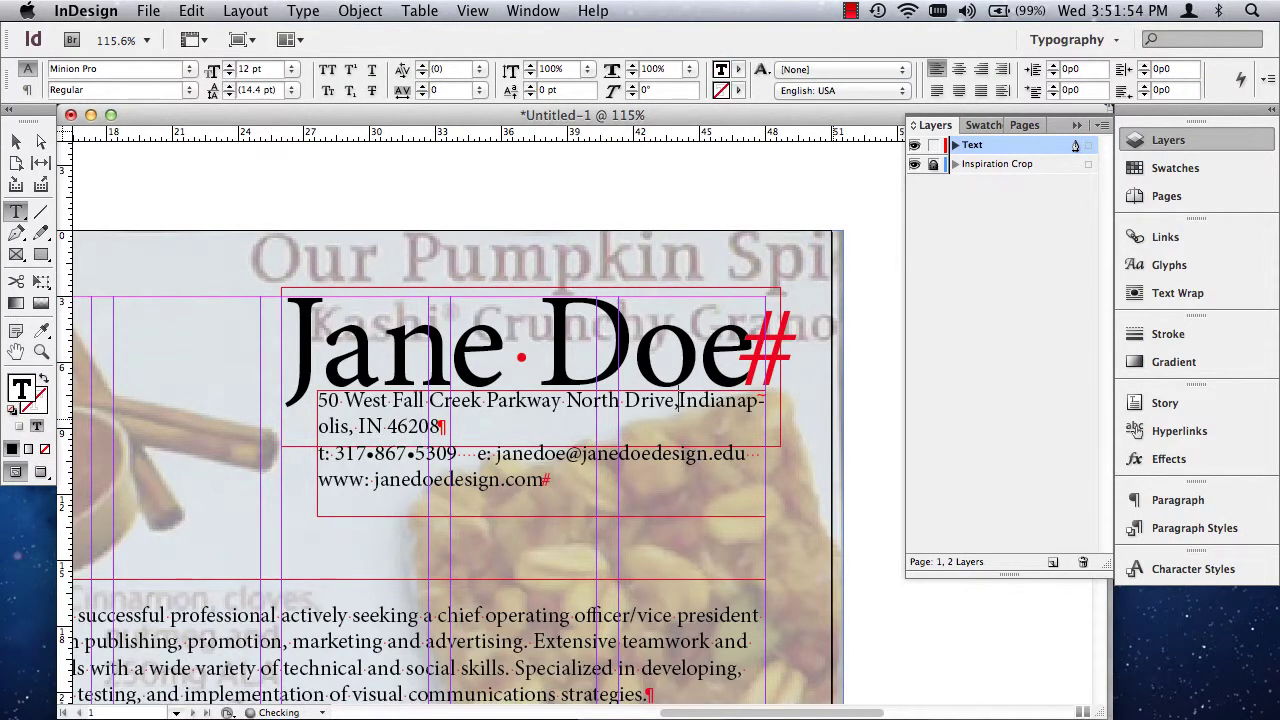
{"action": "key", "text": "BackSpace"}
{"action": "key", "text": "Return"}
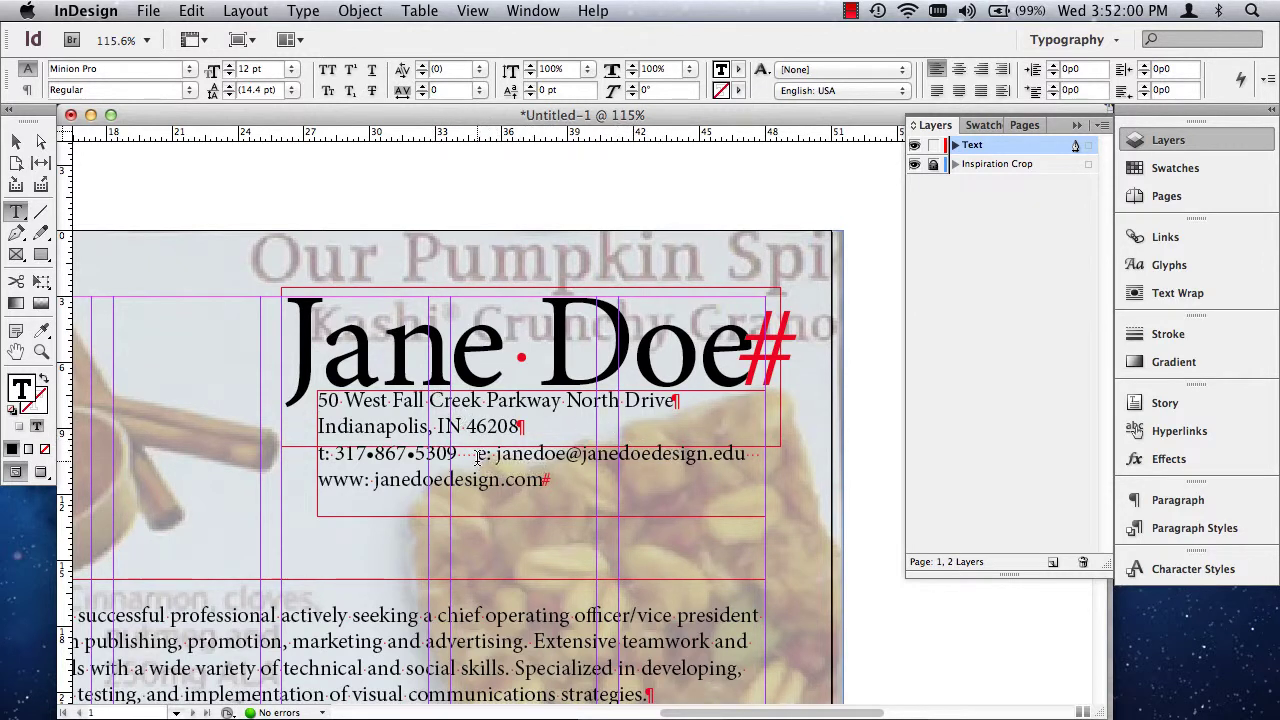
Put the e-mail and website on separate lines and hide the inspiration background image
{"action": "left_click_drag", "start_coordinate": [479, 454], "coordinate": [460, 457]}
{"action": "key", "text": "BackSpace"}
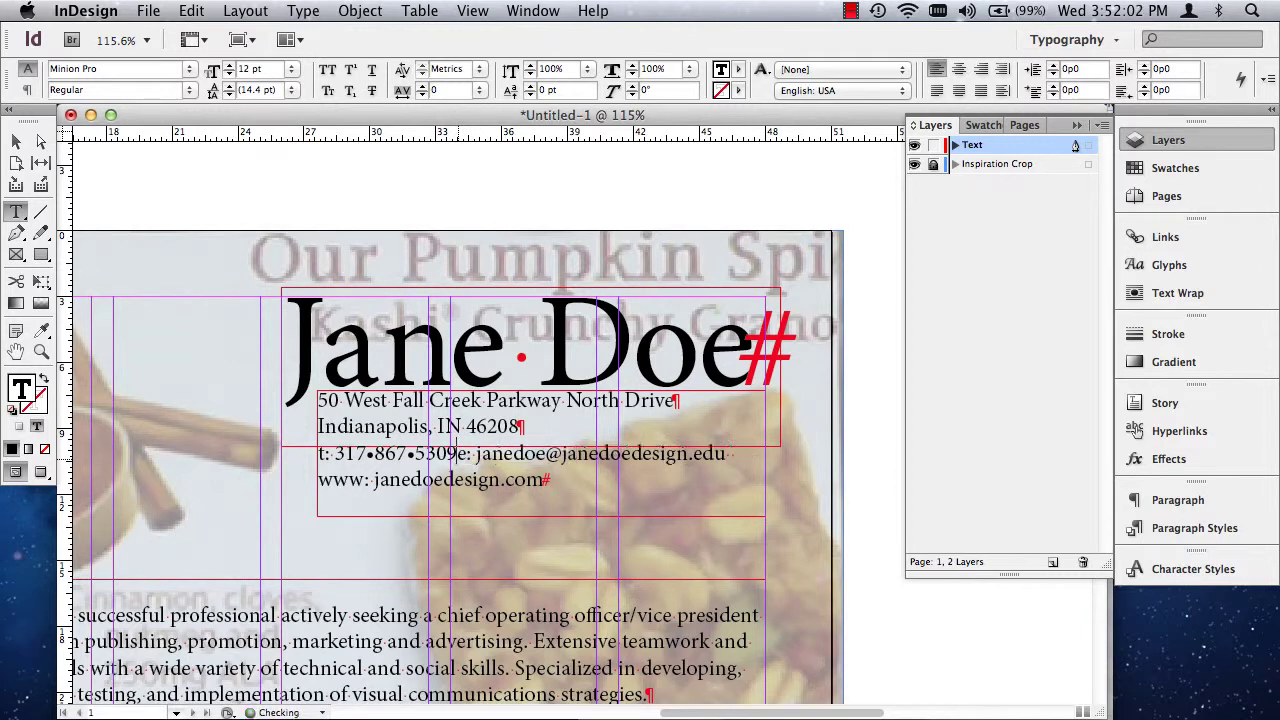
{"action": "key", "text": "Return"}
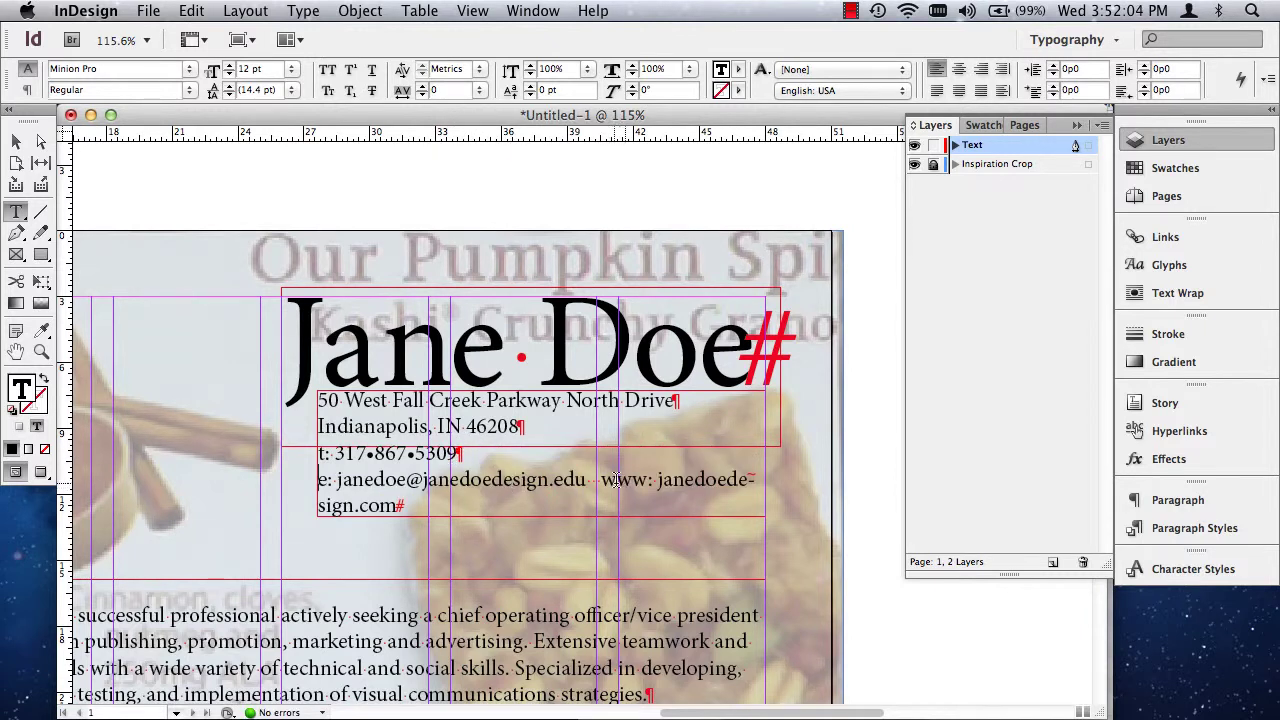
{"action": "left_click_drag", "start_coordinate": [603, 479], "coordinate": [586, 479]}
{"action": "key", "text": "BackSpace"}
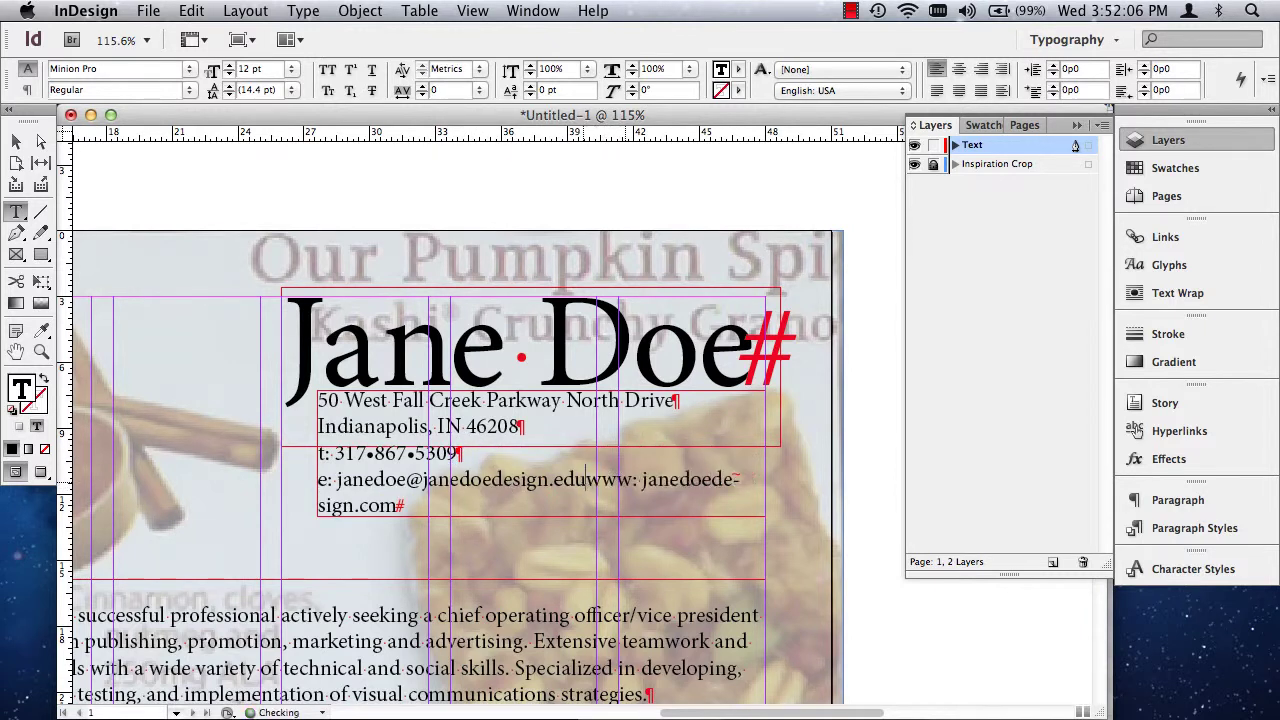
{"action": "key", "text": "Return"}
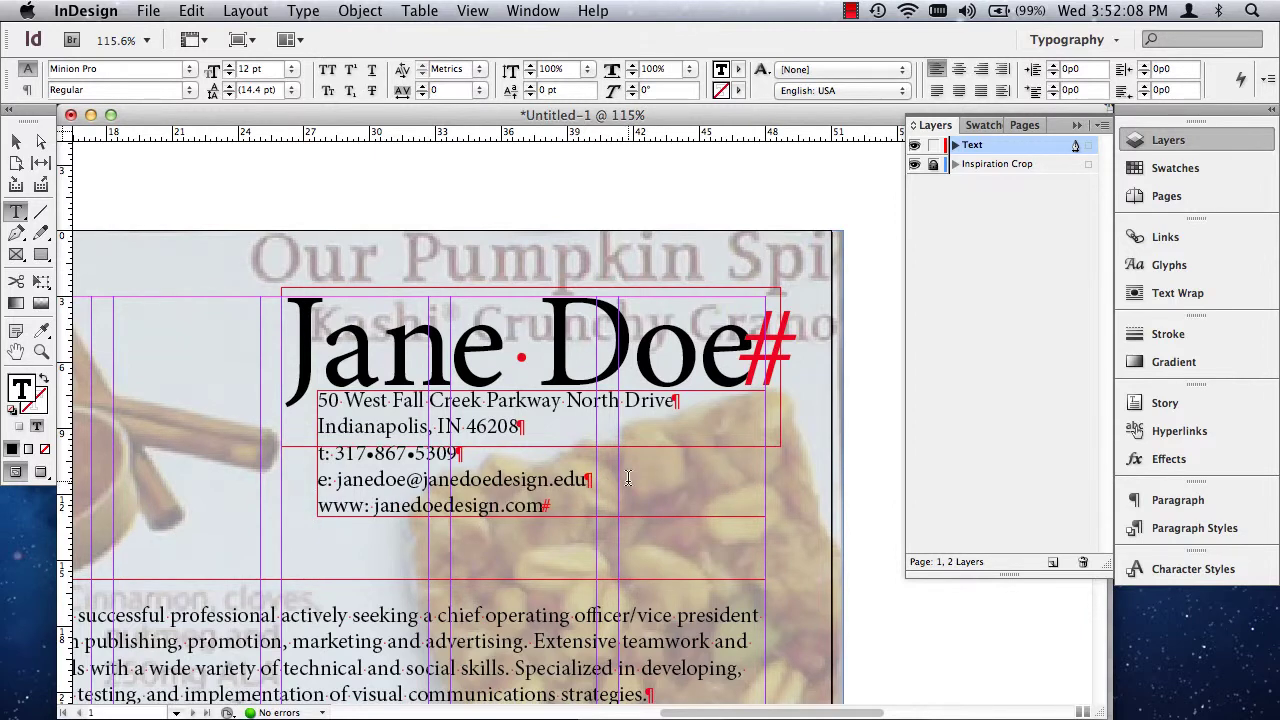
{"action": "left_click", "coordinate": [16, 141]}
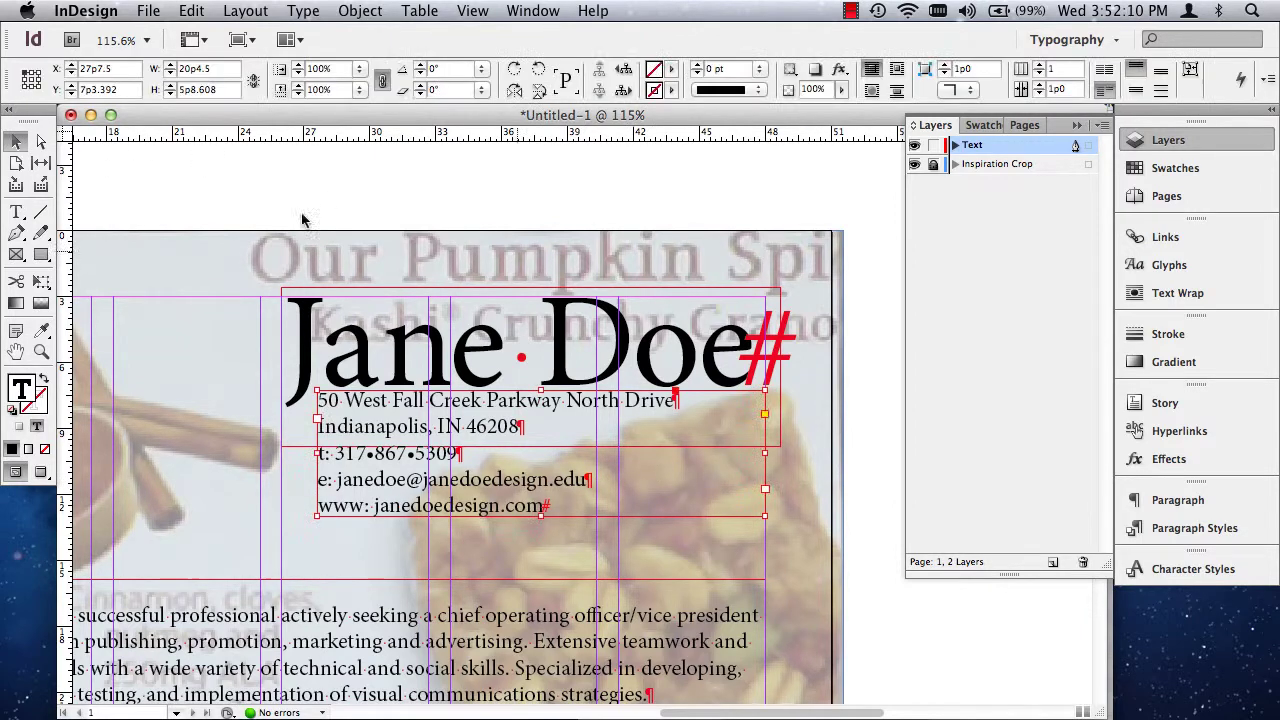
{"action": "left_click", "coordinate": [653, 190]}
Hide the inspiration image, fit the page in the window and toggle Preview mode
{"action": "left_click", "coordinate": [914, 164]}
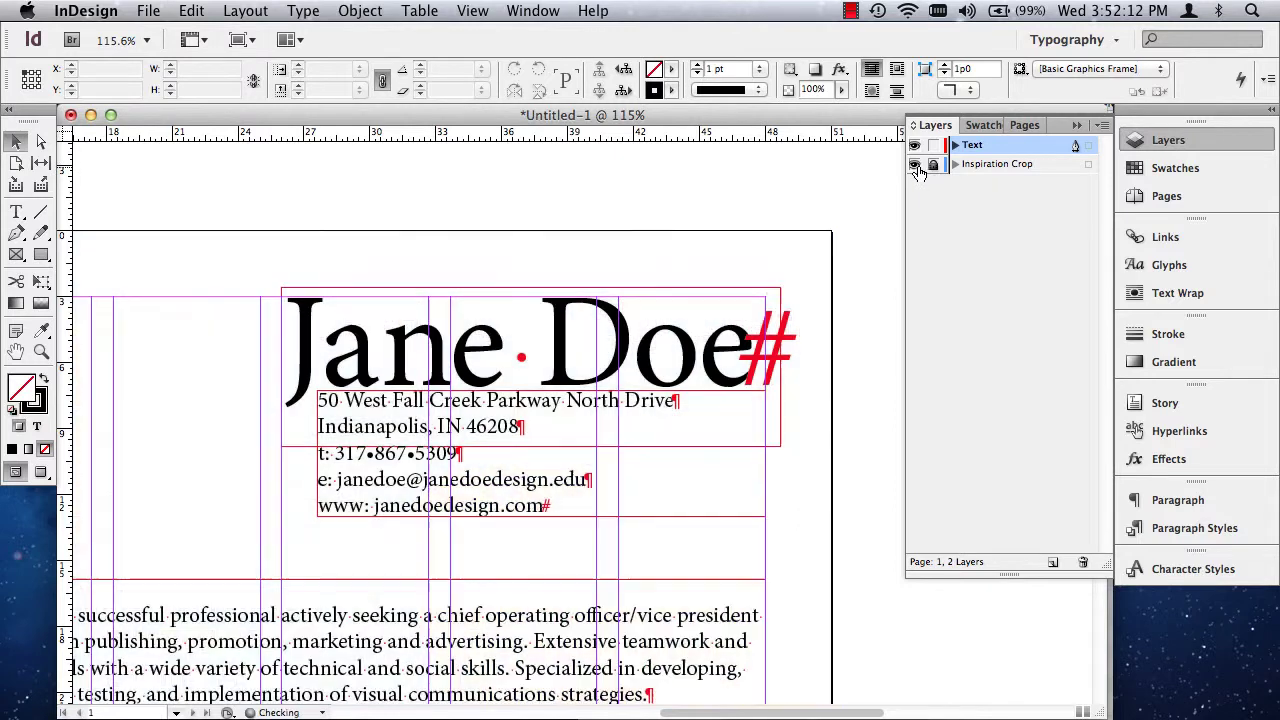
{"action": "left_click", "coordinate": [915, 343]}
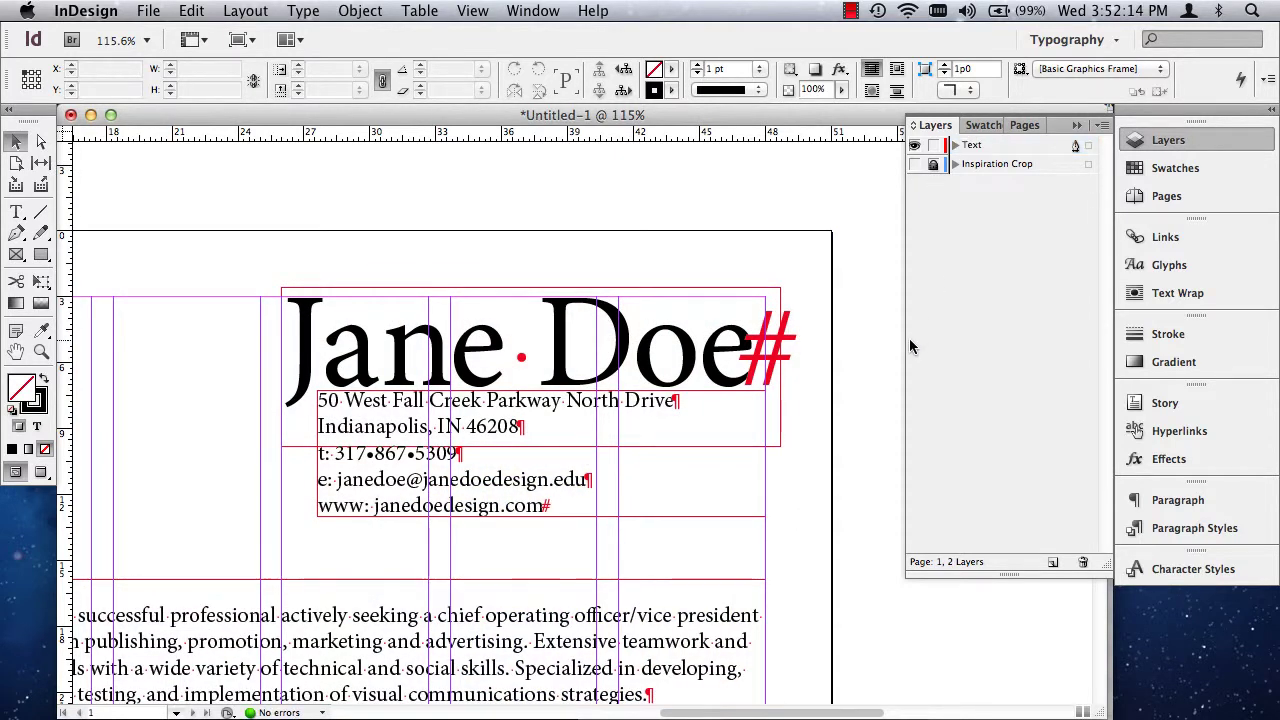
{"action": "key", "text": "super+0"}
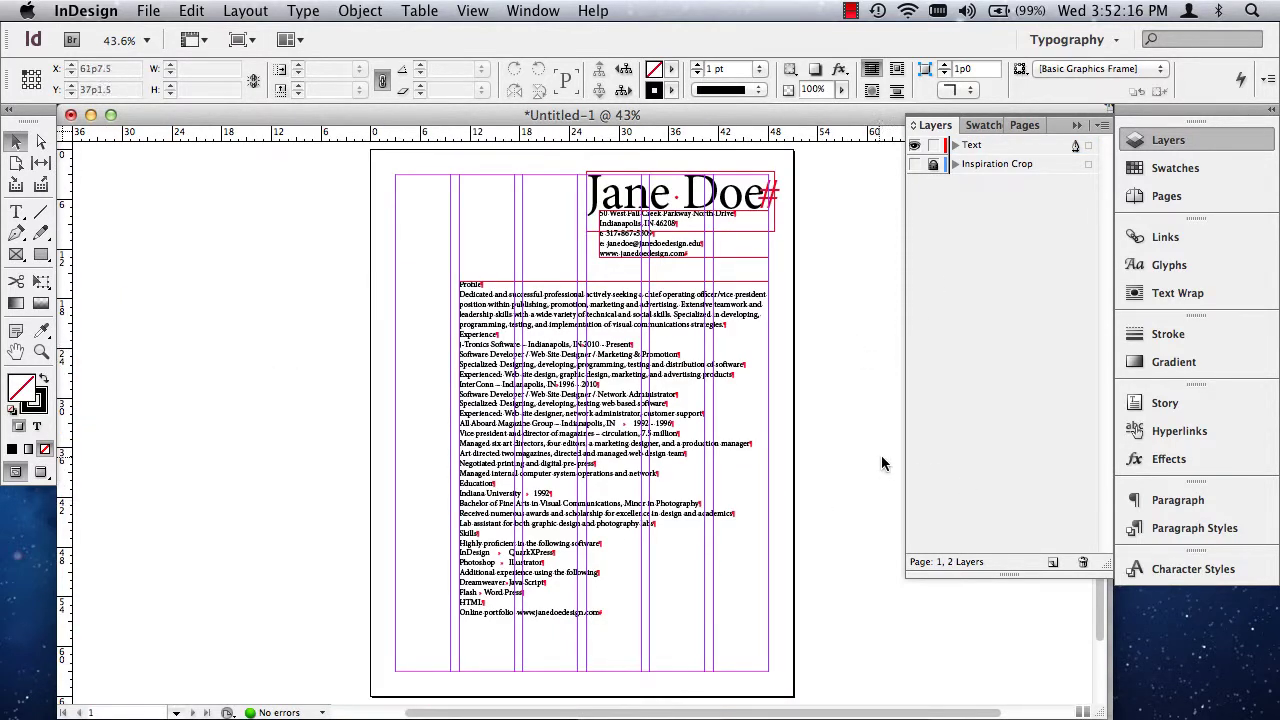
{"action": "left_click", "coordinate": [15, 143]}
{"action": "key", "text": "w"}
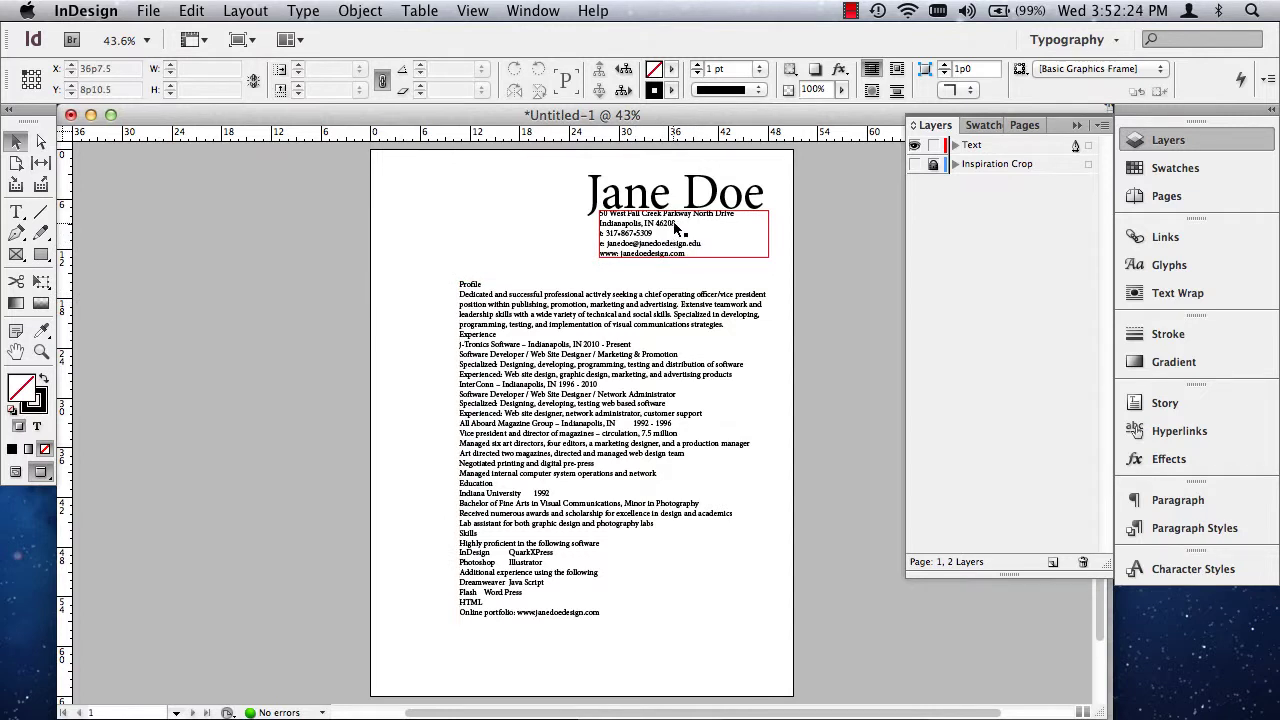
{"action": "key", "text": "w"}
Shorten the contact frame to 5p6 tall and view the page in Preview mode
{"action": "left_click", "coordinate": [670, 237]}
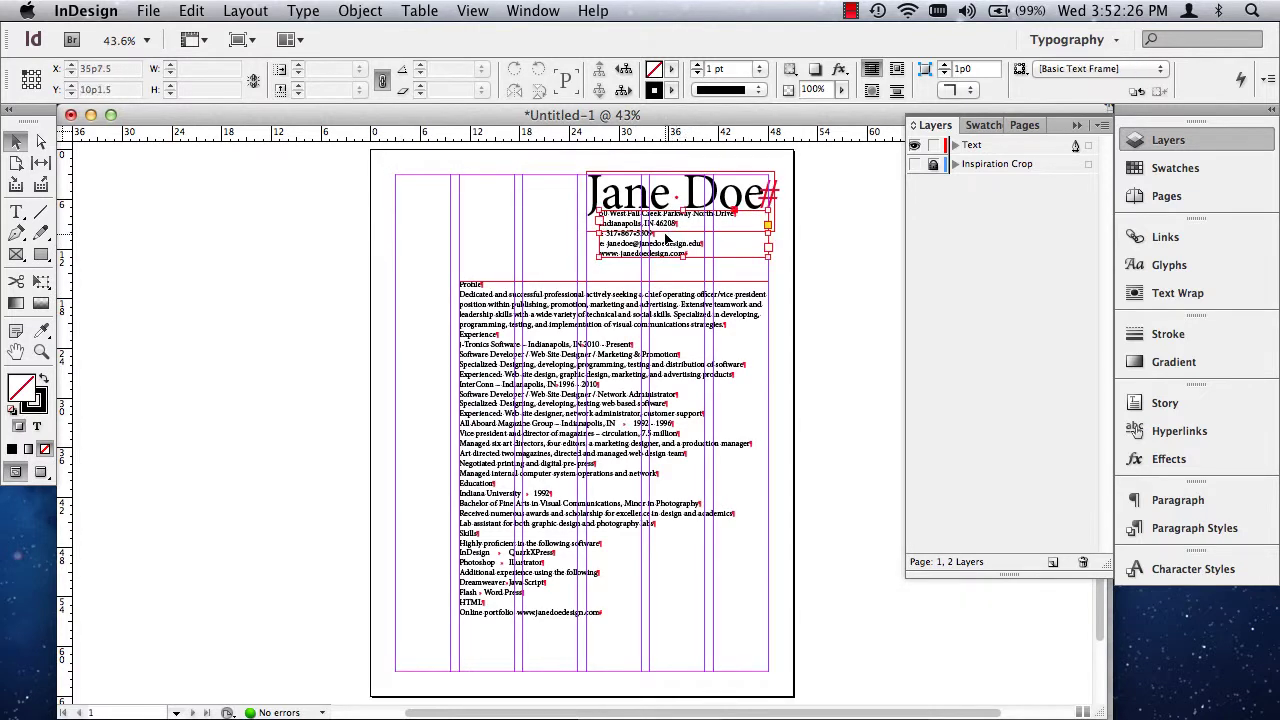
{"action": "left_click_drag", "start_coordinate": [686, 256], "coordinate": [686, 262]}
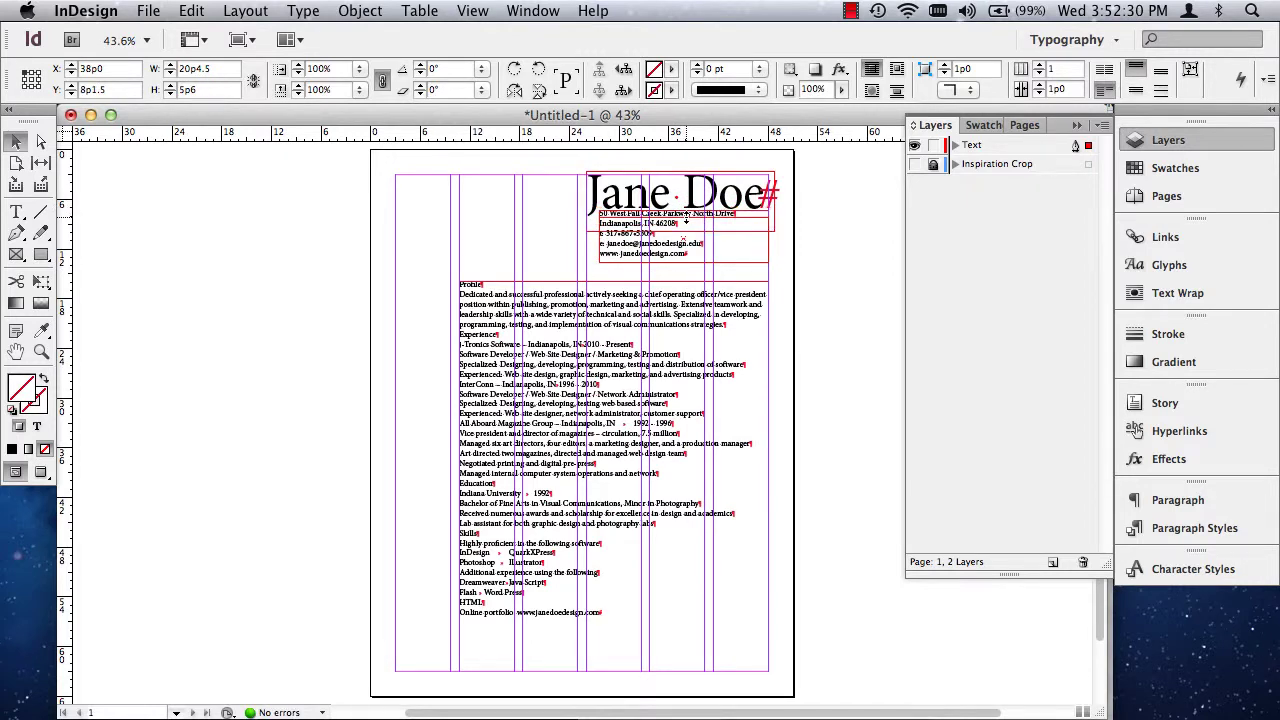
{"action": "key", "text": "w"}
{"action": "left_click", "coordinate": [846, 299]}
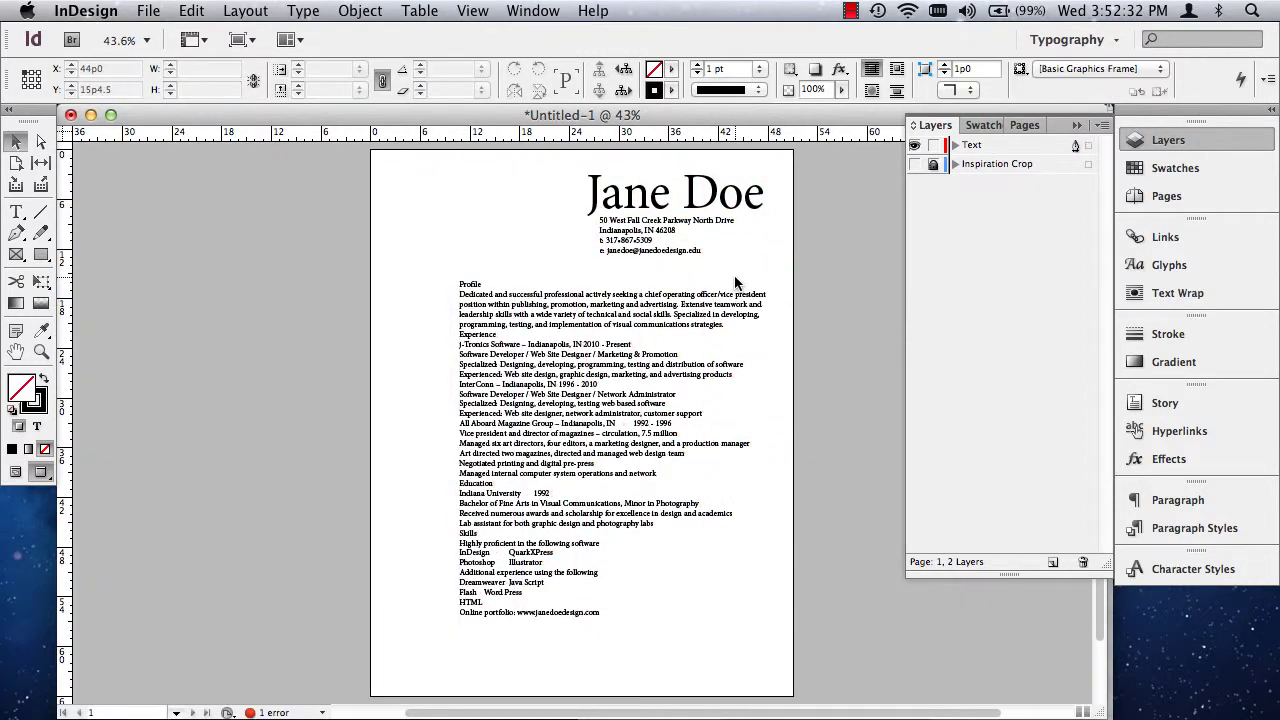
{"action": "left_click", "coordinate": [41, 352]}
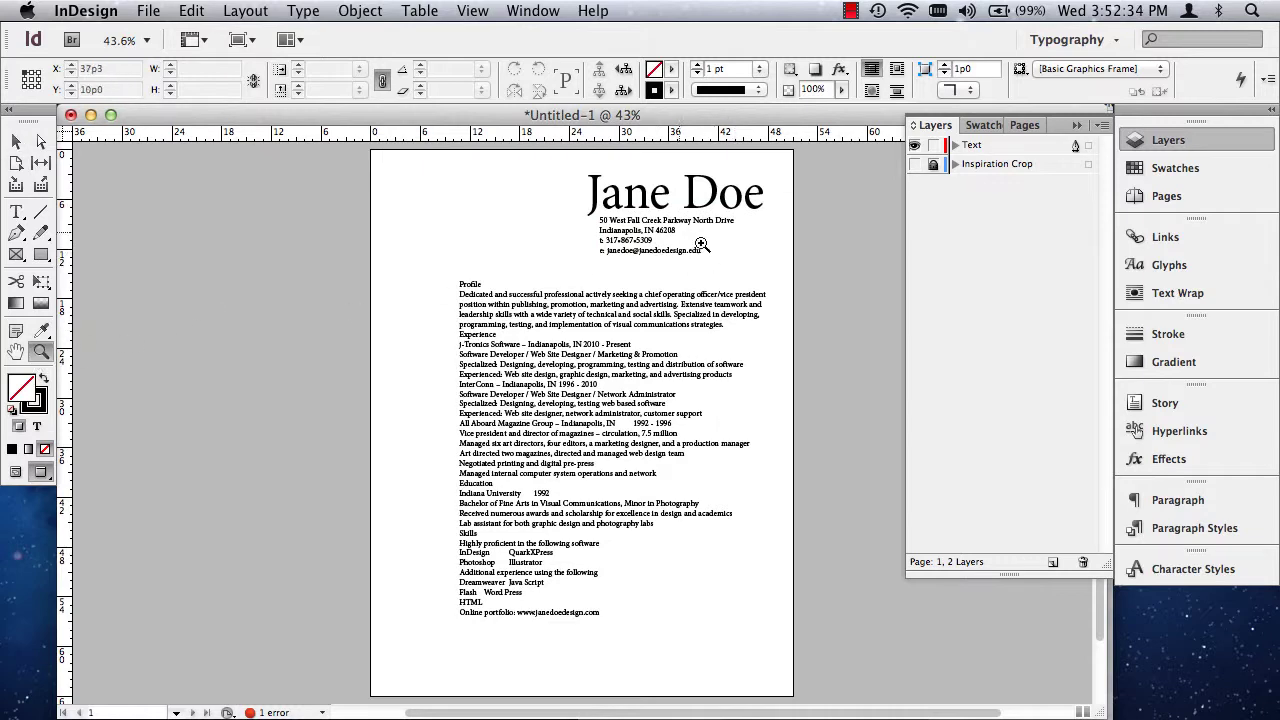
Zoom in on the header and right-align the four contact lines beneath the name
{"action": "left_click_drag", "start_coordinate": [557, 166], "coordinate": [620, 342]}
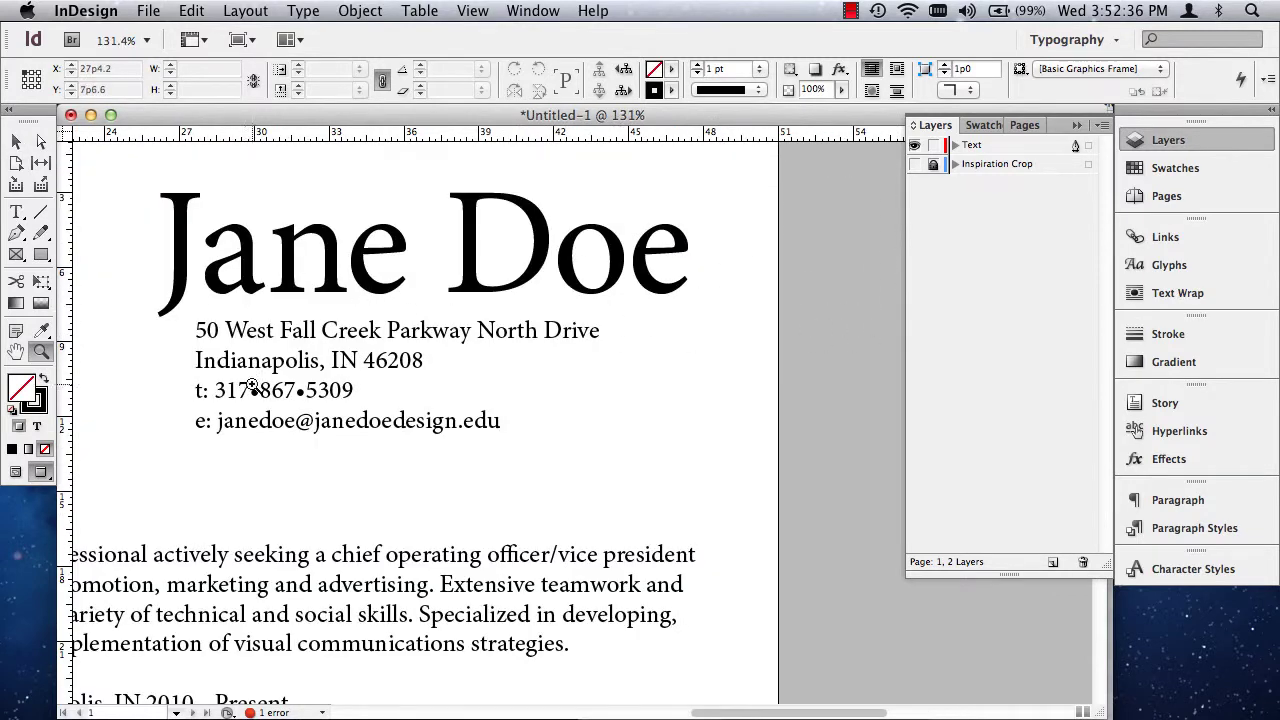
{"action": "left_click", "coordinate": [18, 212]}
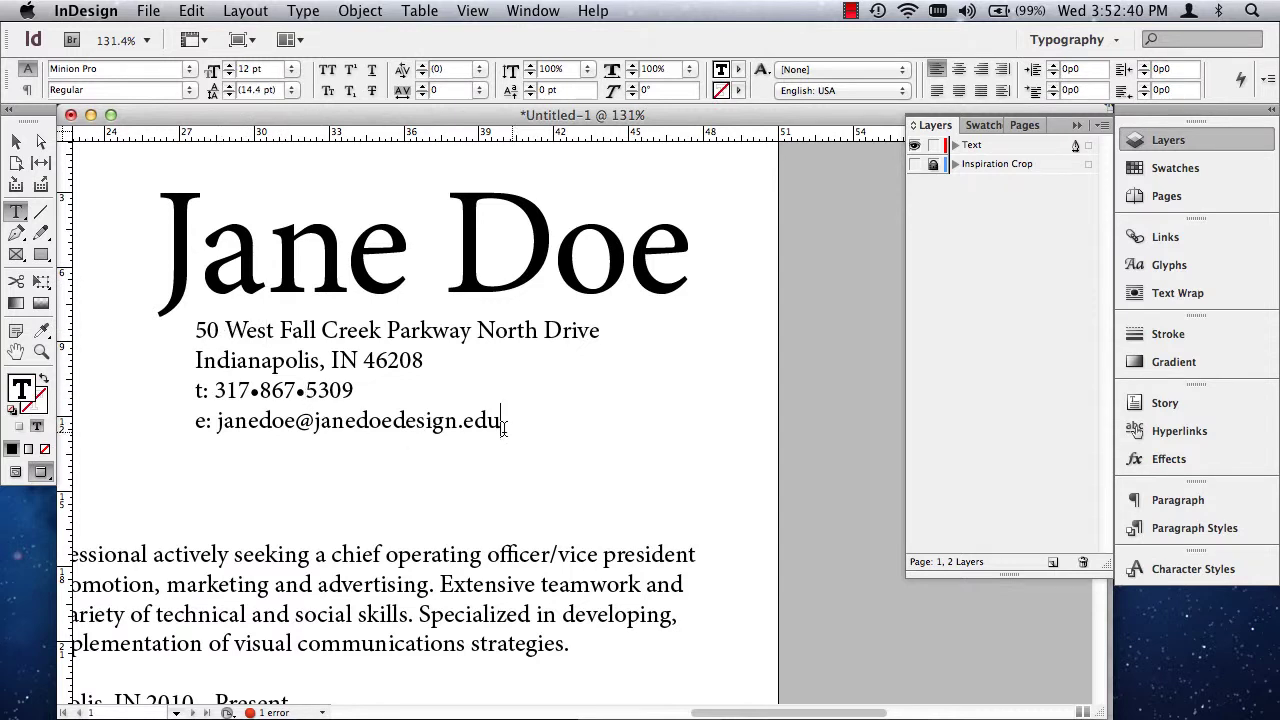
{"action": "left_click_drag", "start_coordinate": [502, 424], "coordinate": [178, 321]}
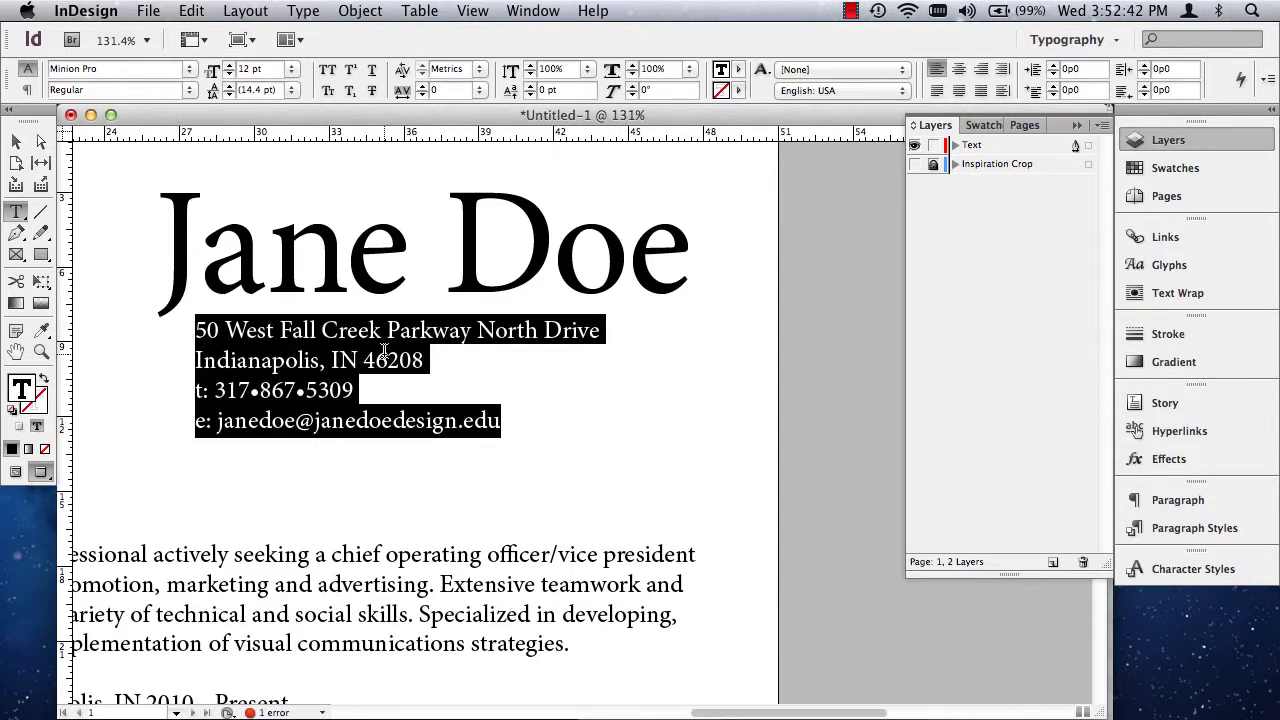
{"action": "left_click", "coordinate": [26, 90]}
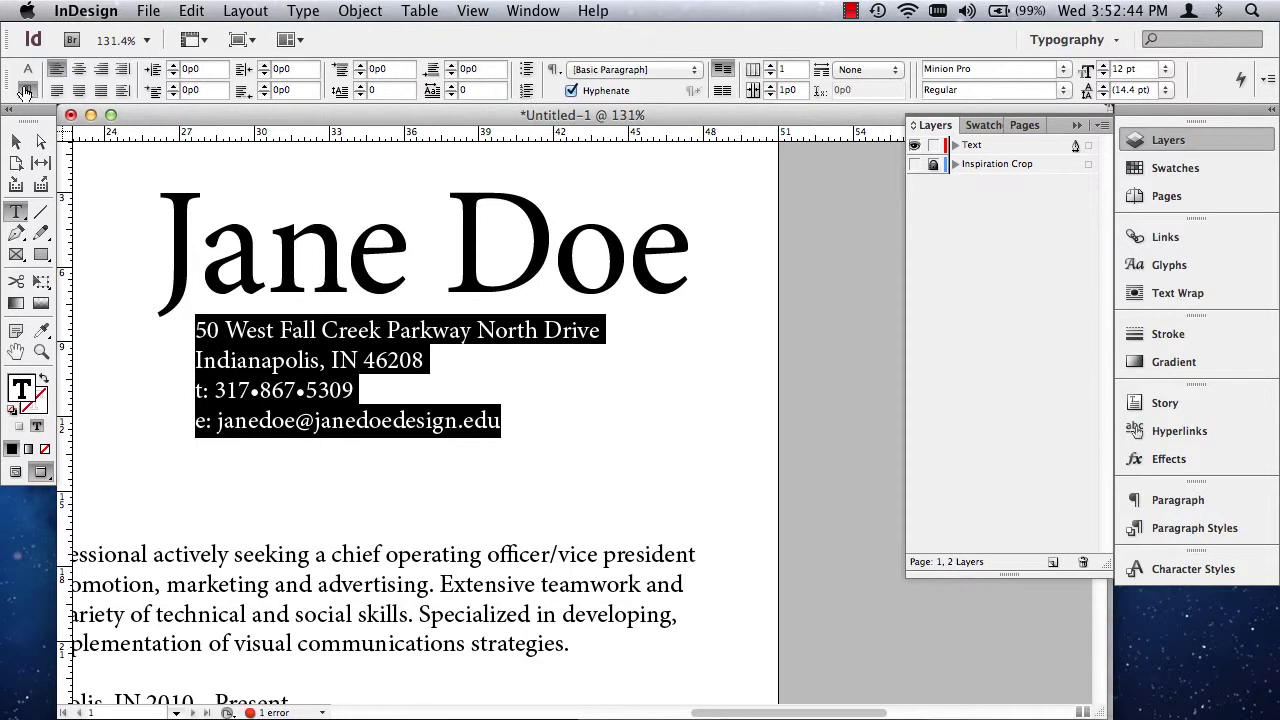
{"action": "left_click", "coordinate": [27, 69]}
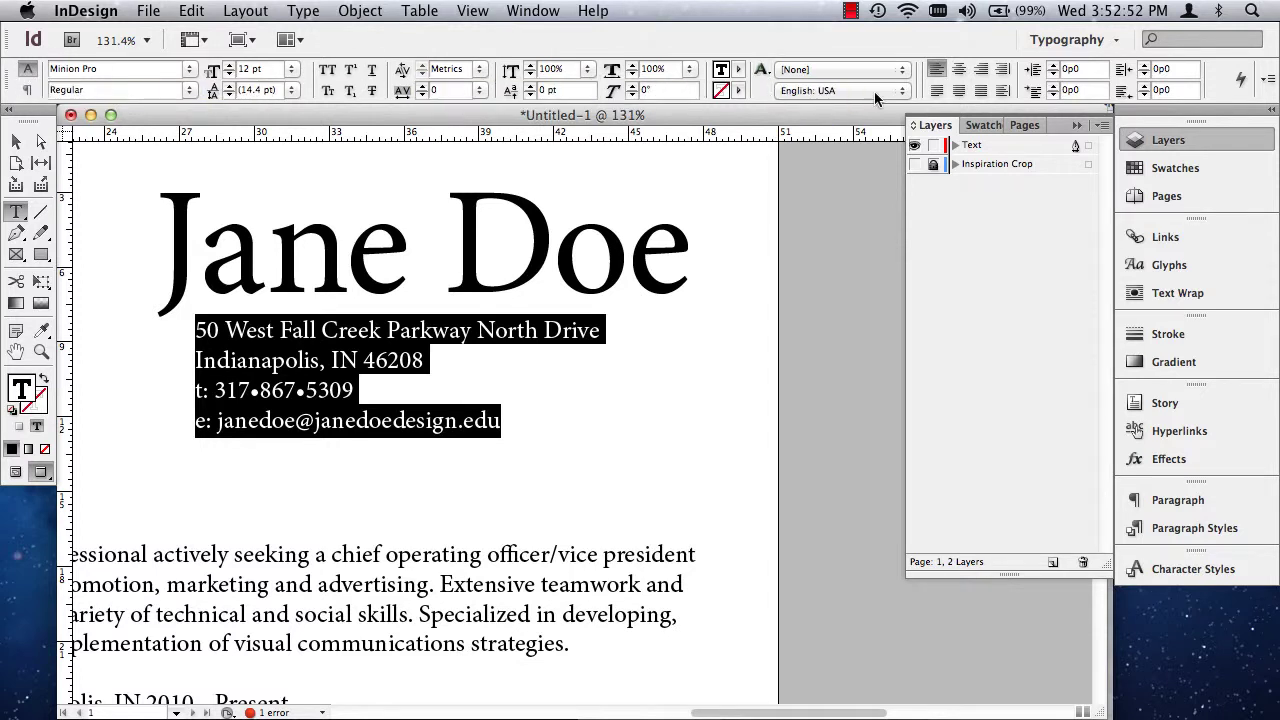
{"action": "left_click", "coordinate": [982, 70]}
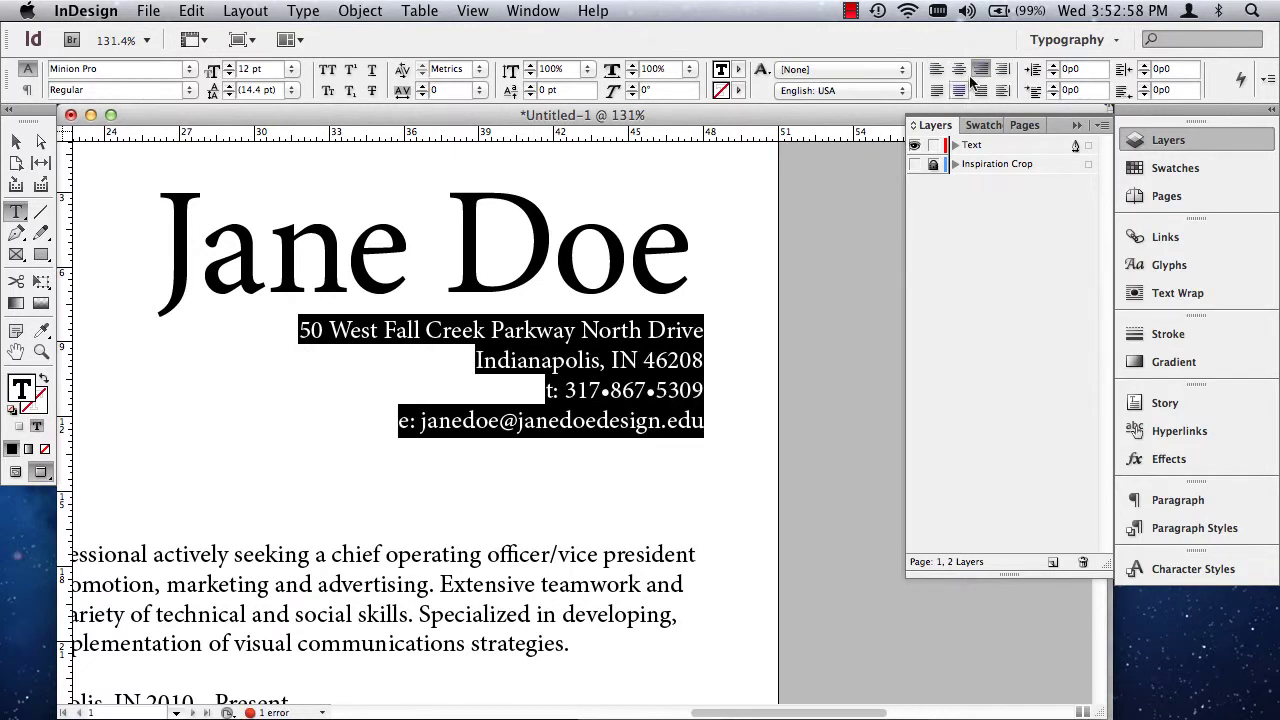
Show guides again and slightly enlarge the name heading frame
{"action": "left_click", "coordinate": [16, 142]}
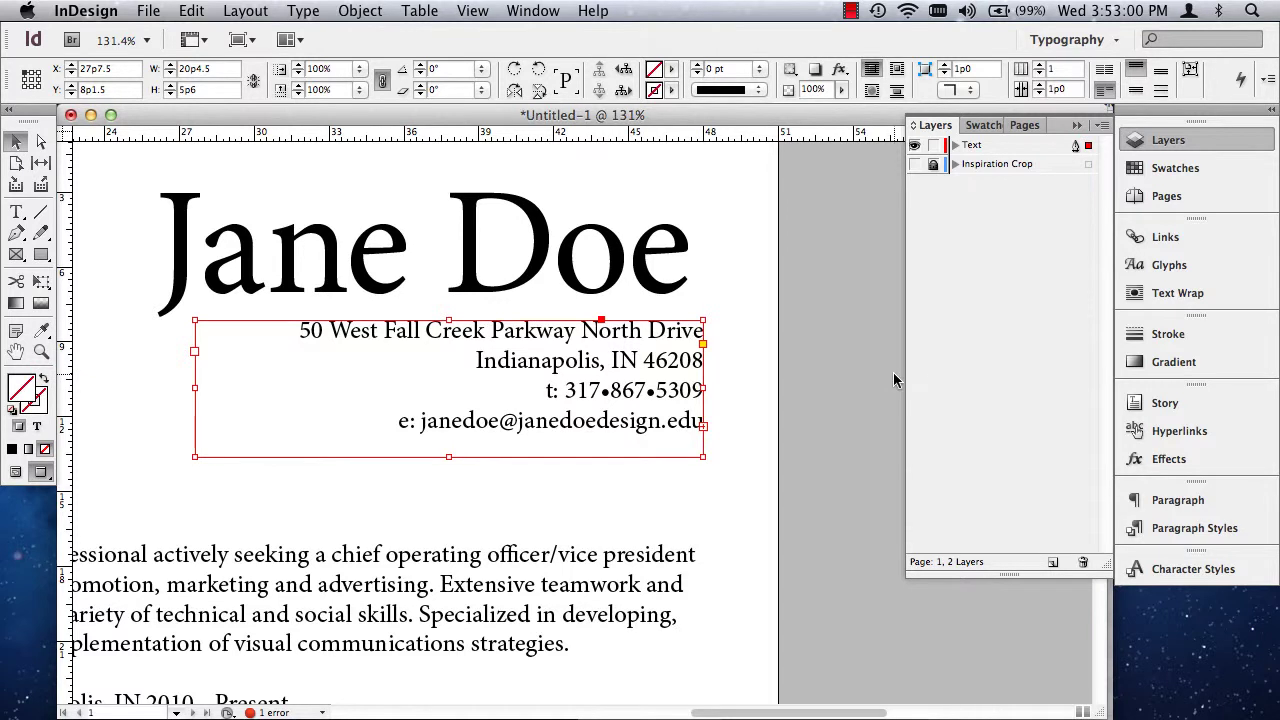
{"action": "key", "text": "w"}
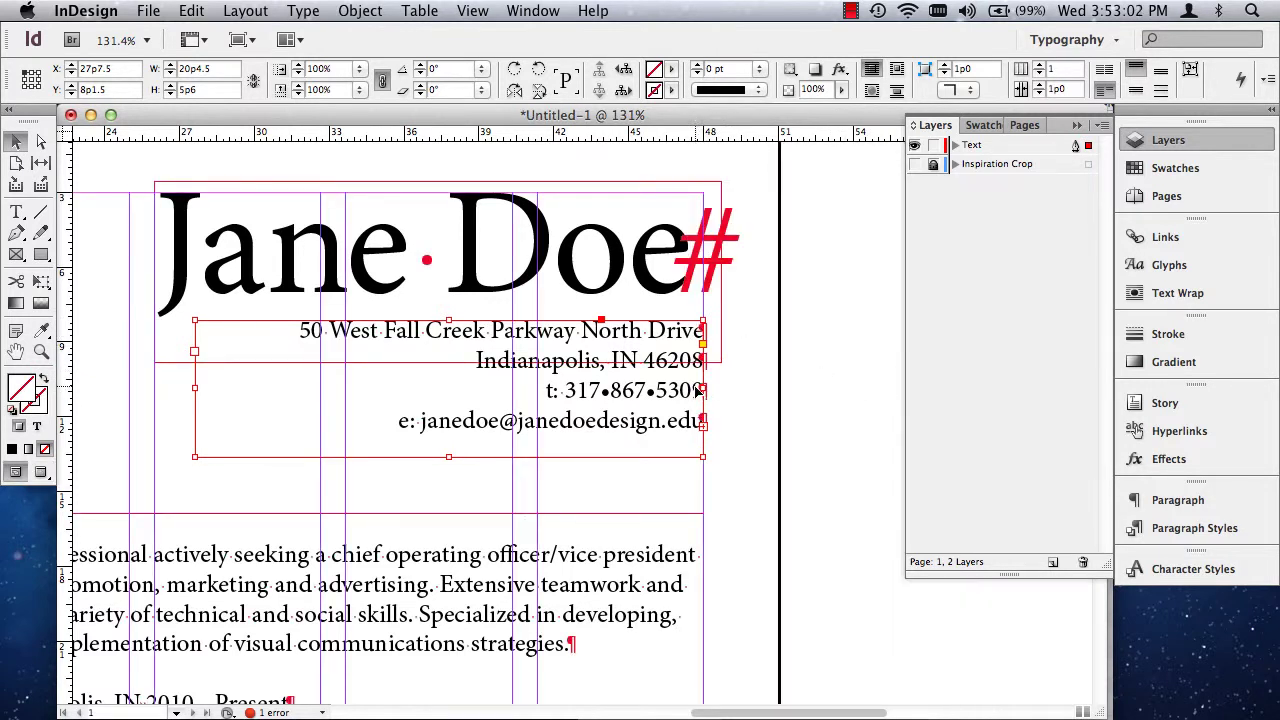
{"action": "left_click", "coordinate": [667, 285]}
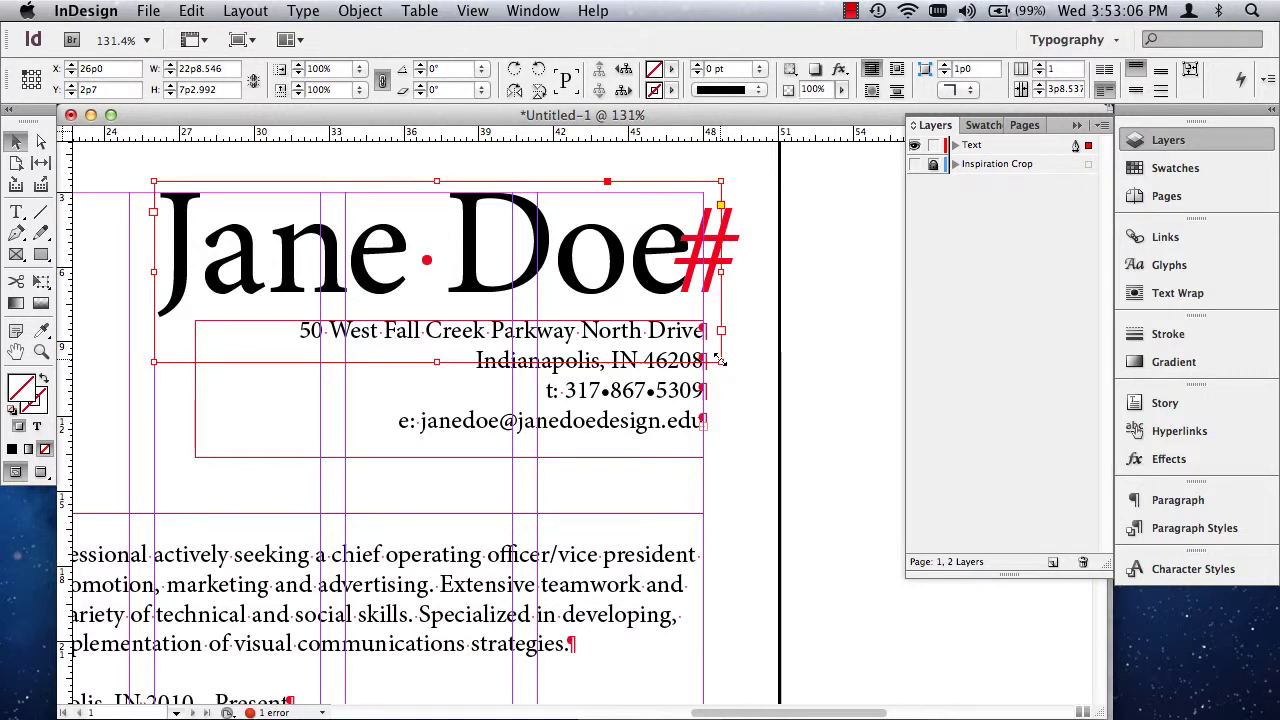
{"action": "left_click_drag", "start_coordinate": [718, 358], "coordinate": [735, 366]}
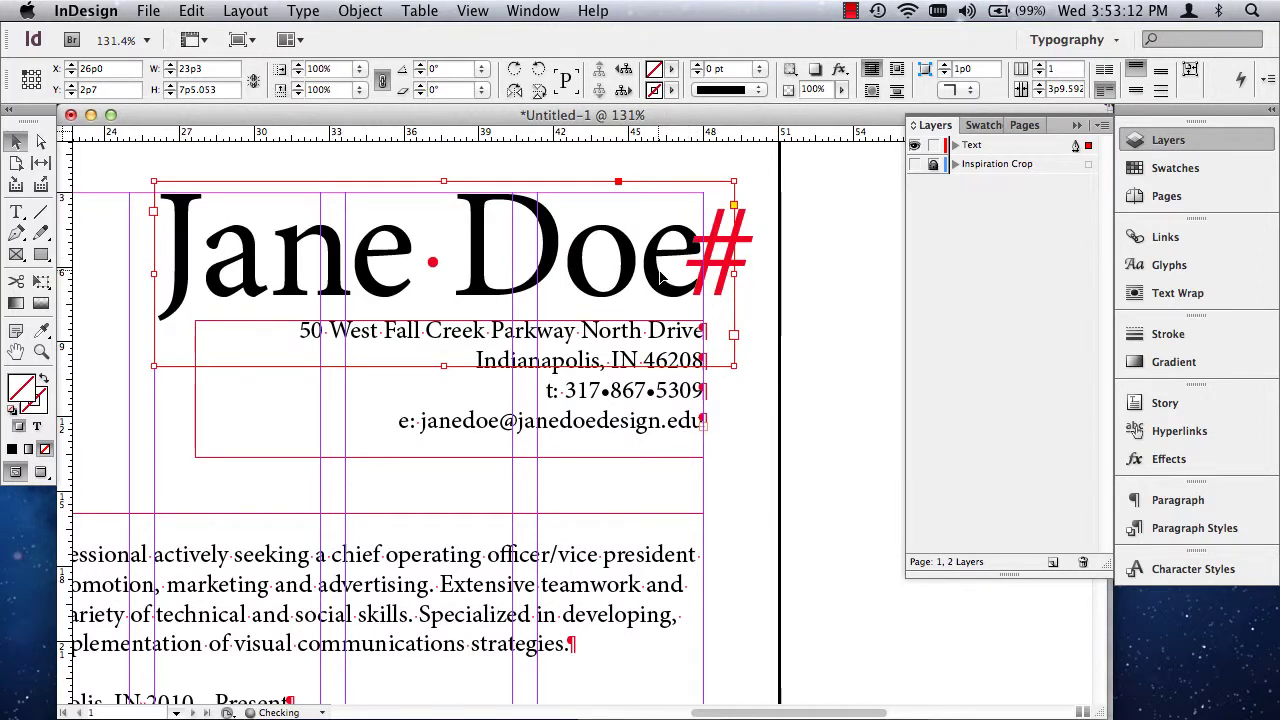
{"action": "left_click", "coordinate": [837, 360]}
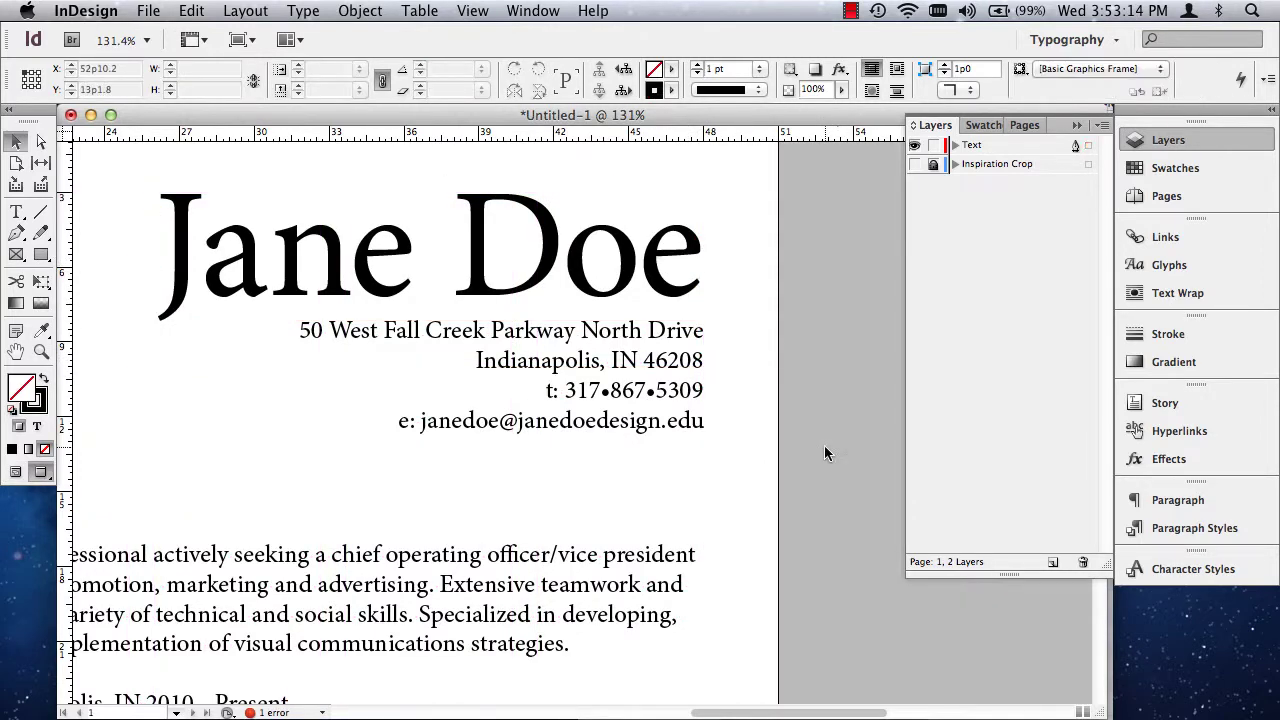
Fit the page in the window and toggle guides on, then back to the clean preview
{"action": "key", "text": "super+0"}
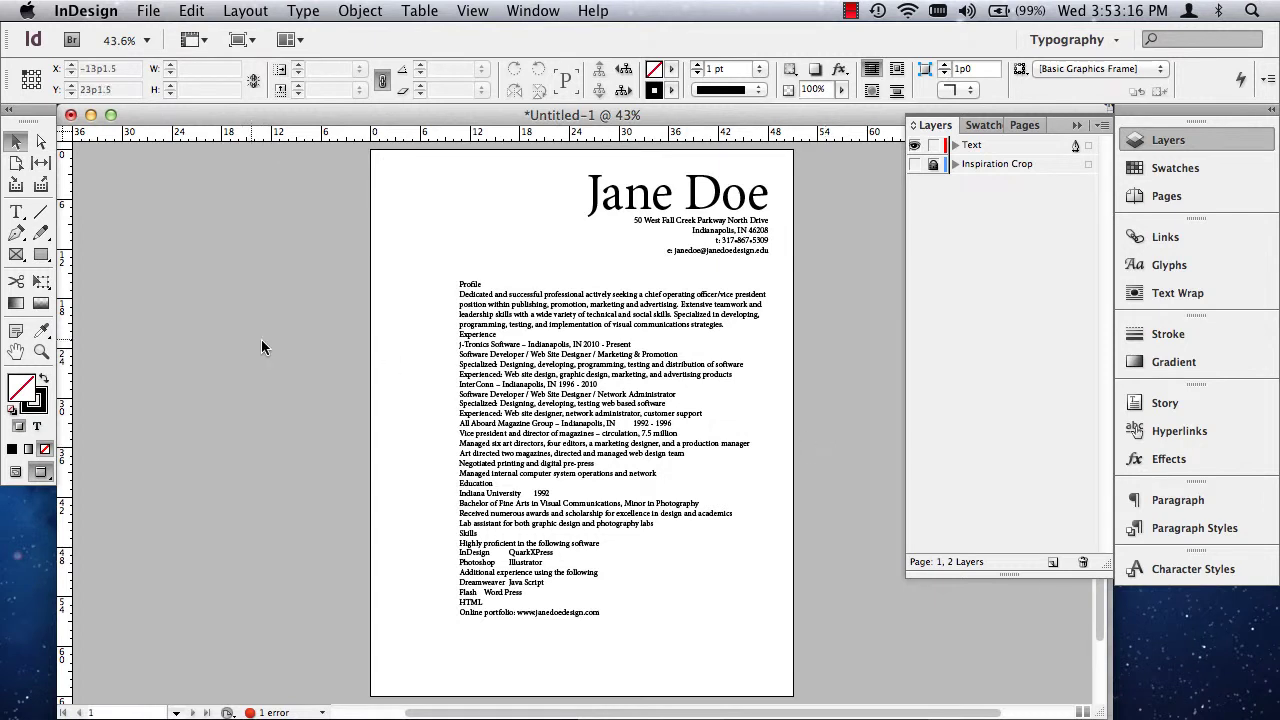
{"action": "key", "text": "w"}
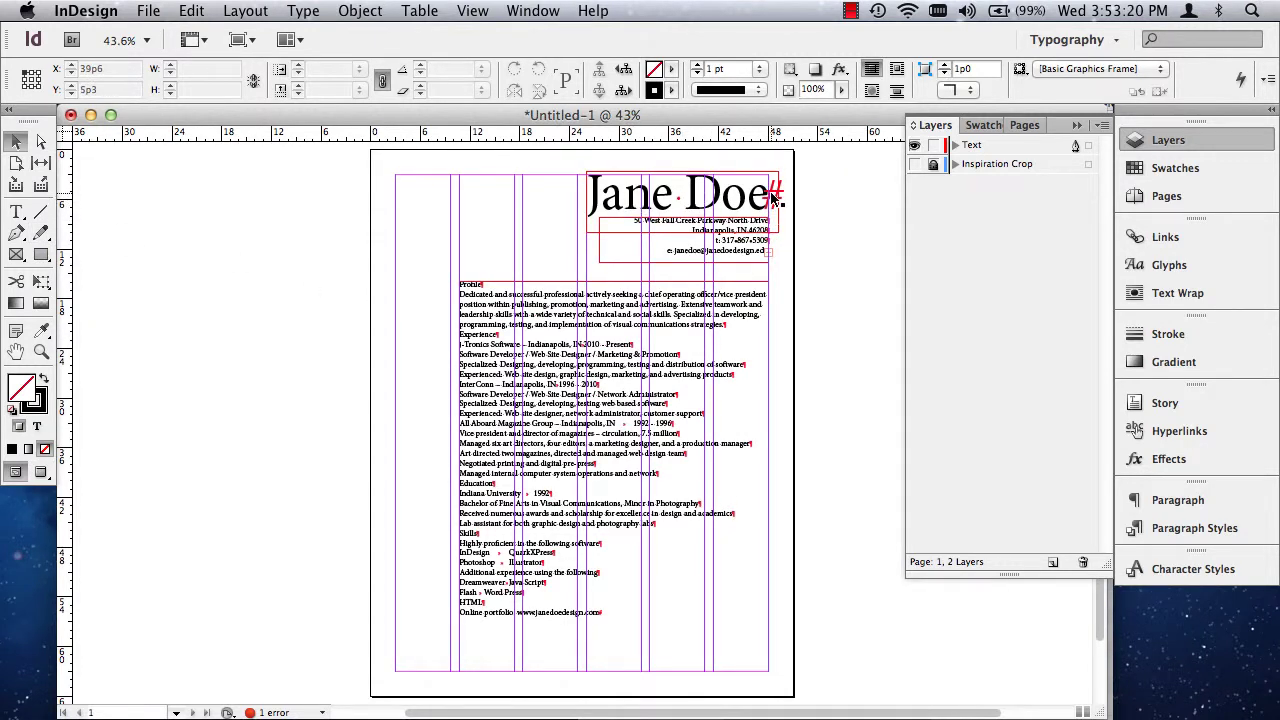
{"action": "key", "text": "w"}
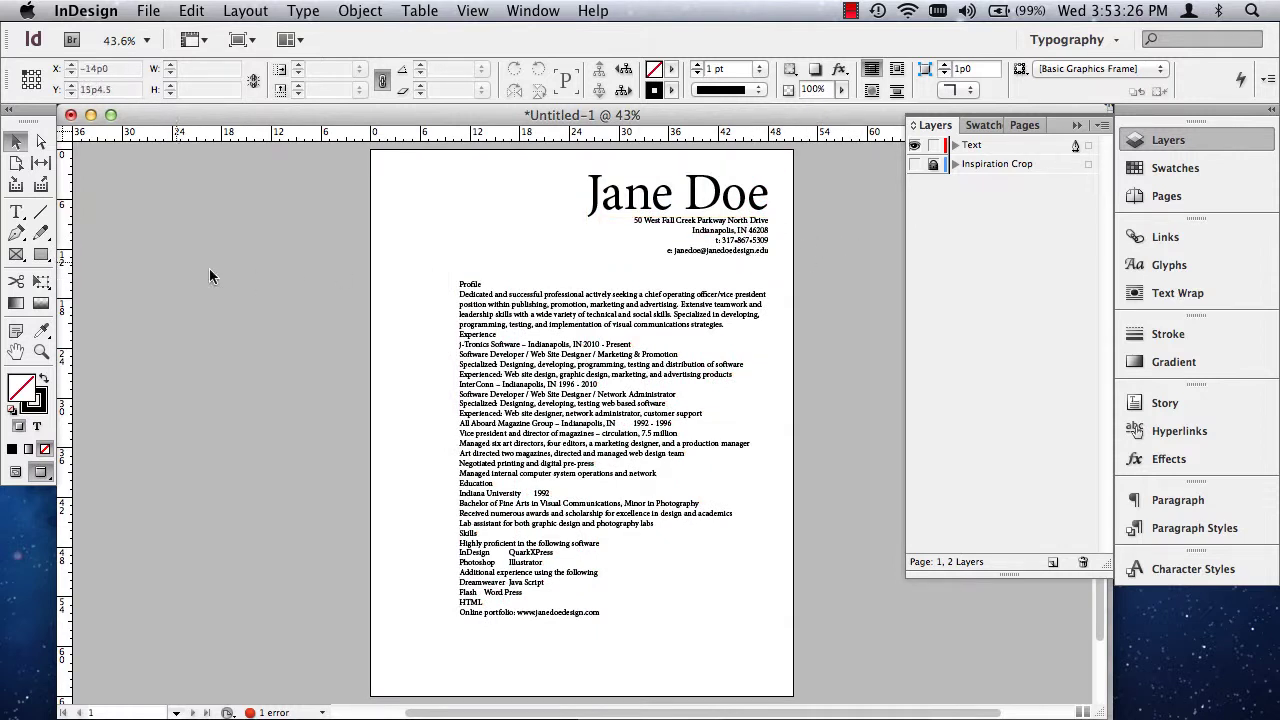
Zoom in on the header and lengthen the contact frame to reveal the website line
{"action": "left_click", "coordinate": [41, 350]}
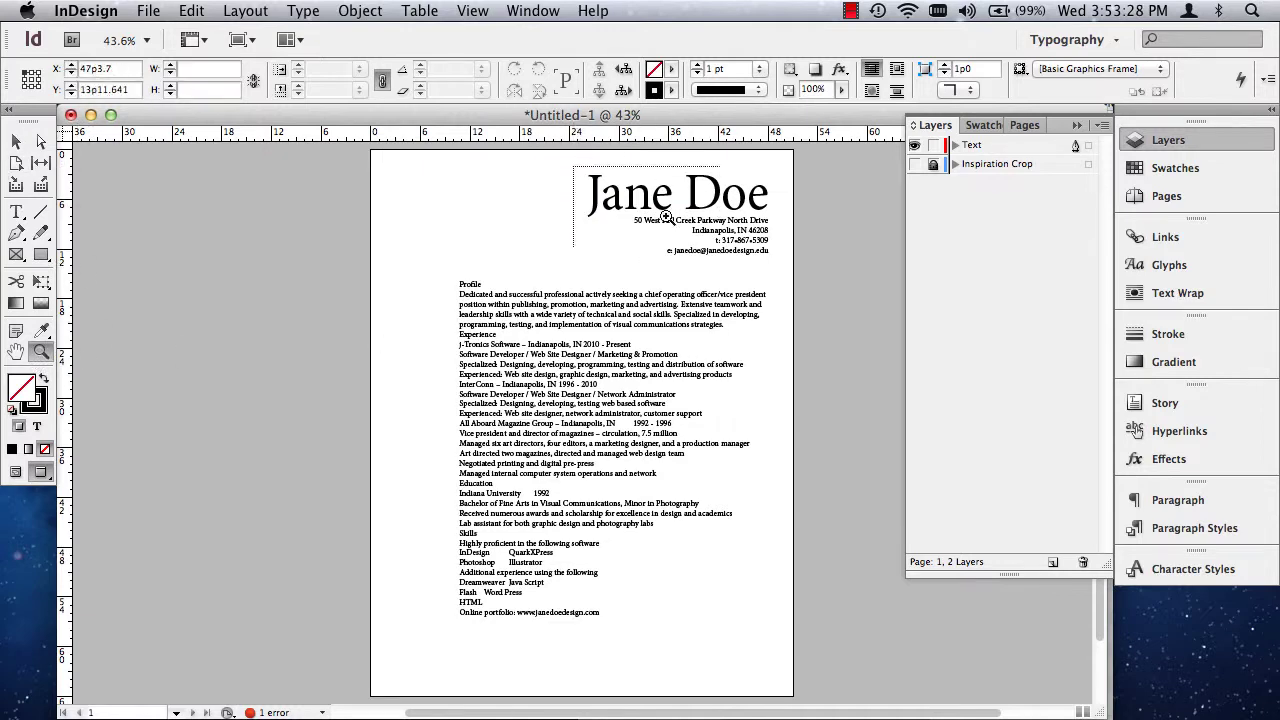
{"action": "left_click_drag", "start_coordinate": [580, 162], "coordinate": [905, 338]}
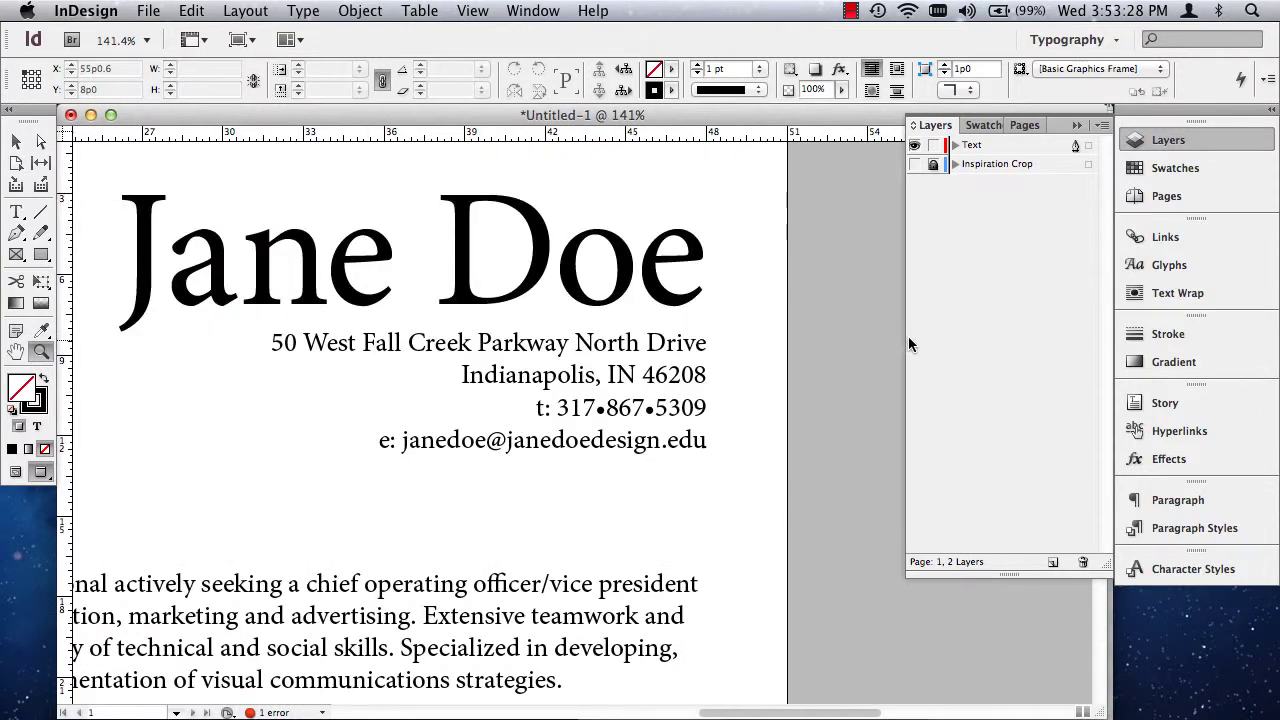
{"action": "left_click", "coordinate": [16, 141]}
{"action": "left_click", "coordinate": [477, 471]}
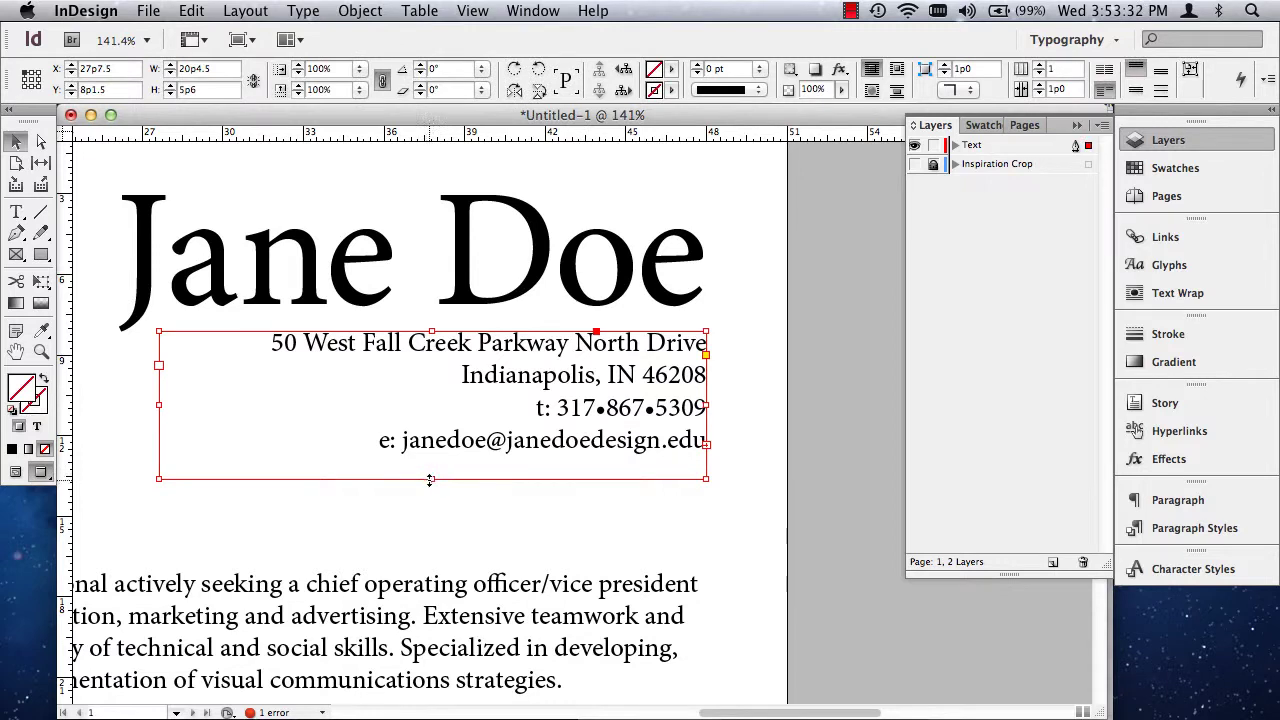
{"action": "left_click_drag", "start_coordinate": [431, 480], "coordinate": [431, 514]}
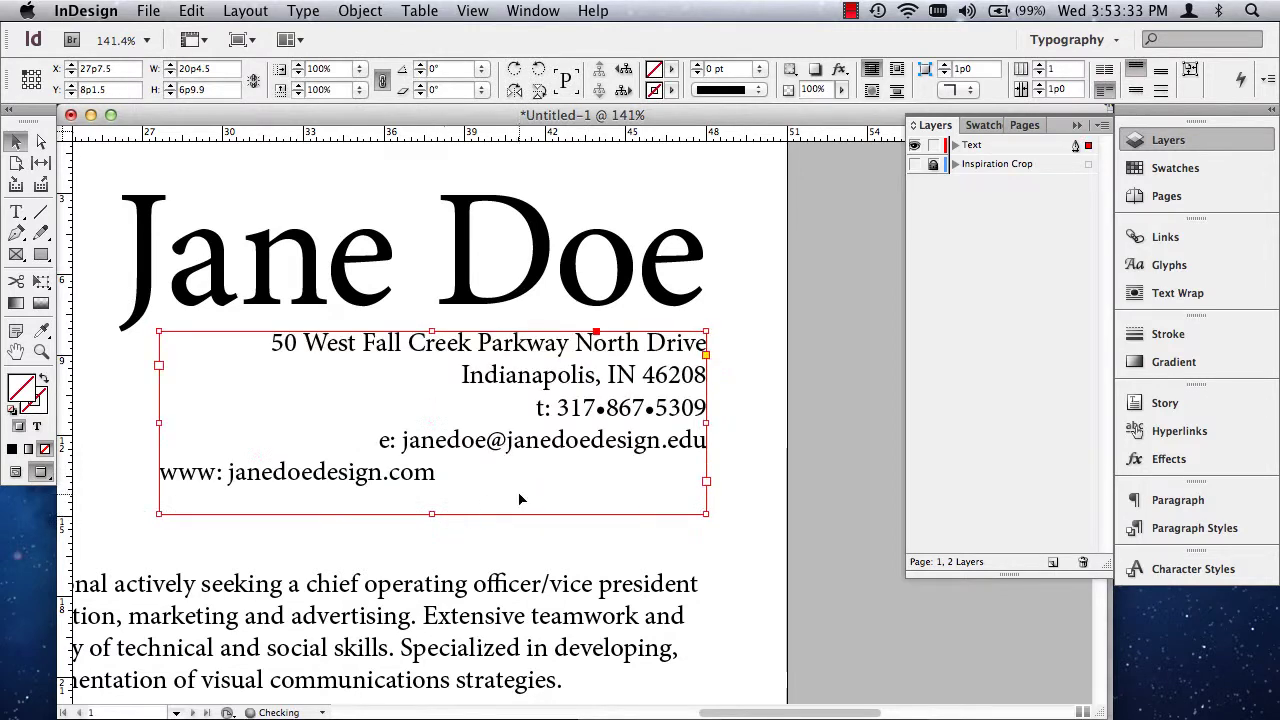
Right-align the website line and fit the whole page in the window
{"action": "triple_click", "coordinate": [234, 472]}
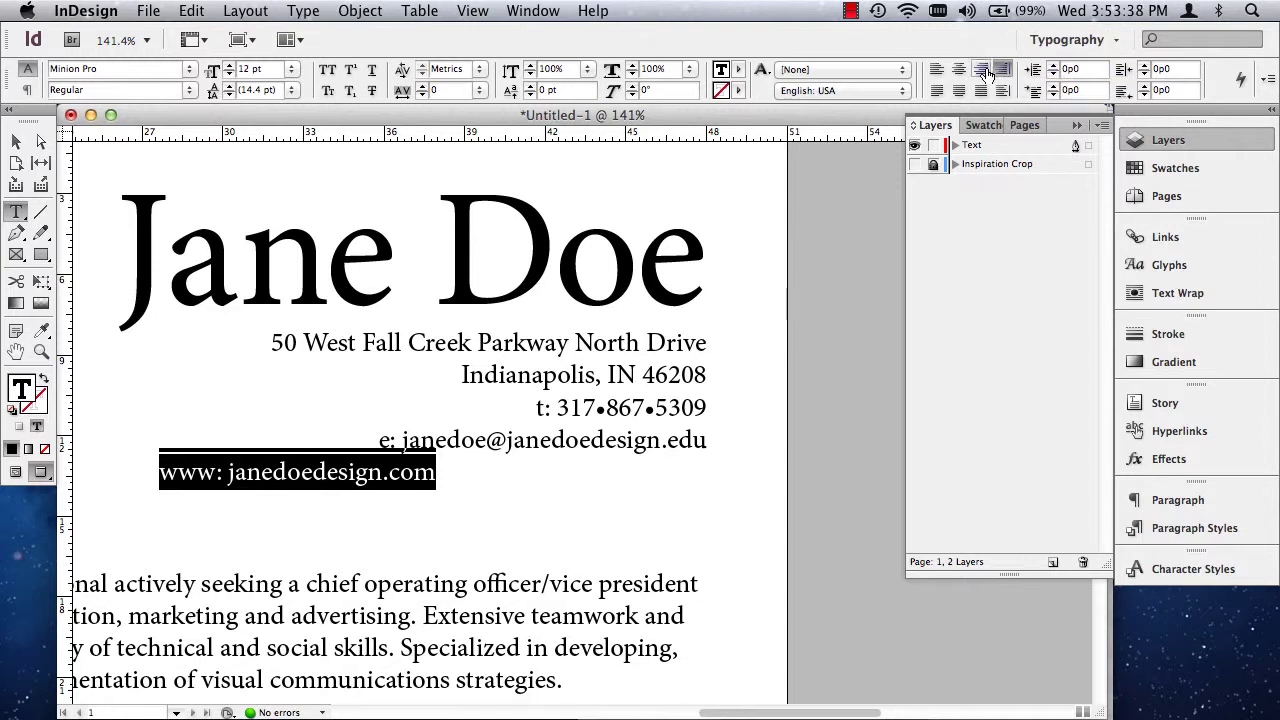
{"action": "left_click", "coordinate": [981, 69]}
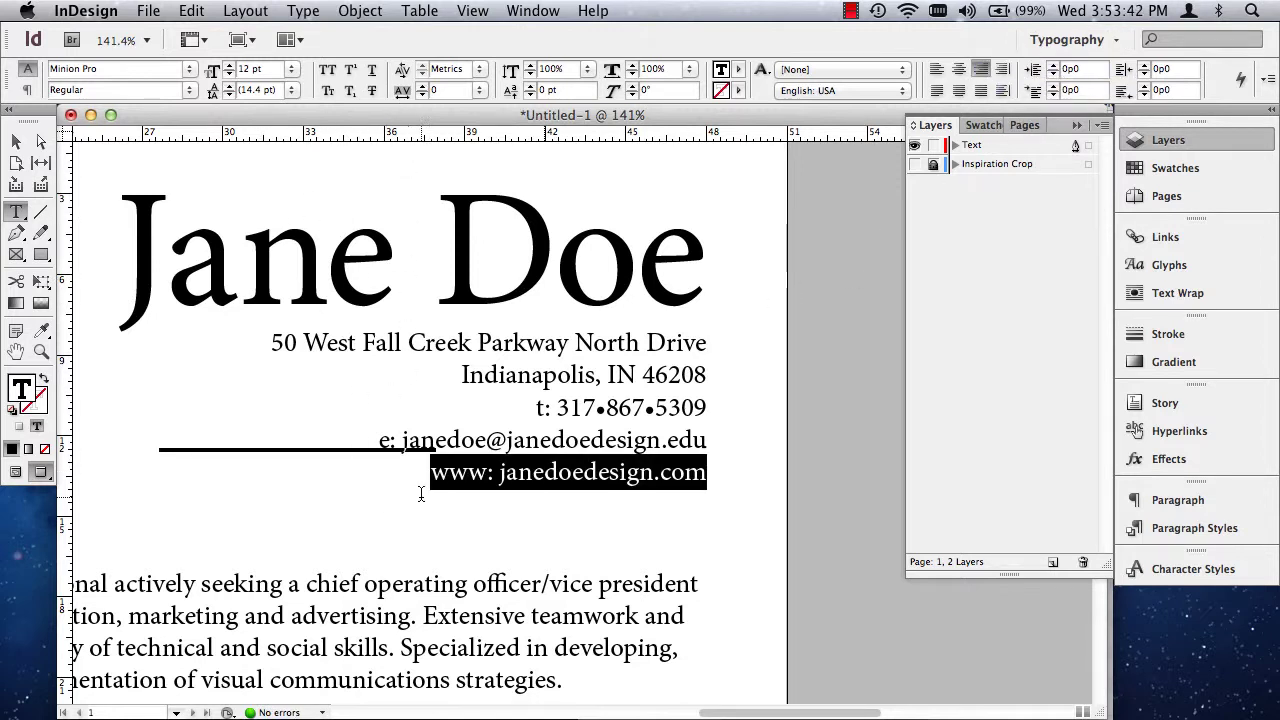
{"action": "key", "text": "super+shift+l"}
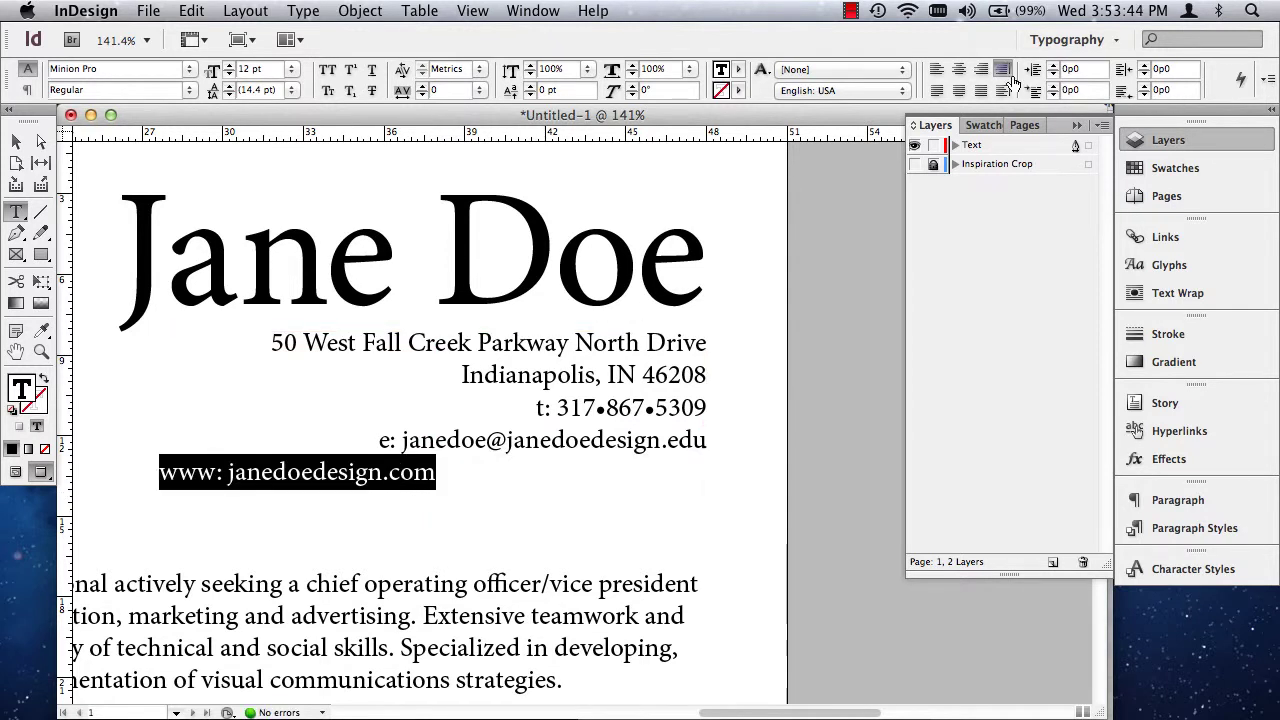
{"action": "left_click", "coordinate": [981, 69]}
{"action": "left_click", "coordinate": [848, 379]}
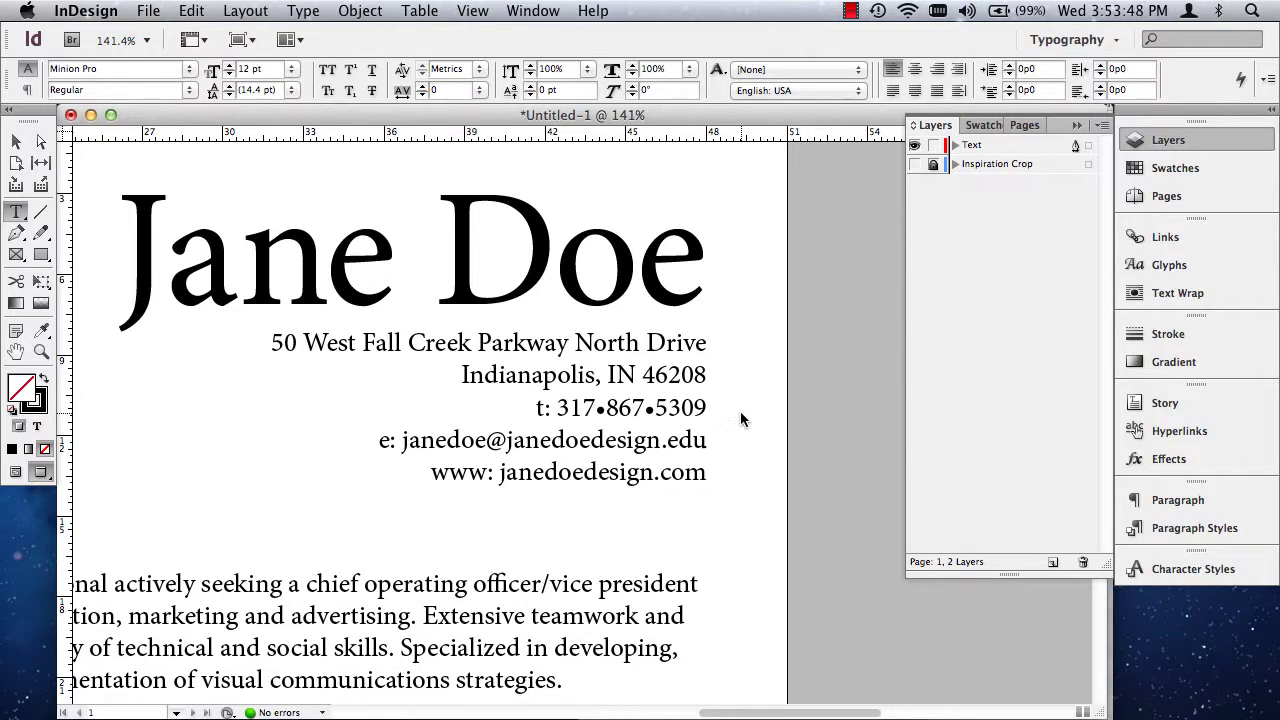
{"action": "key", "text": "super+0"}
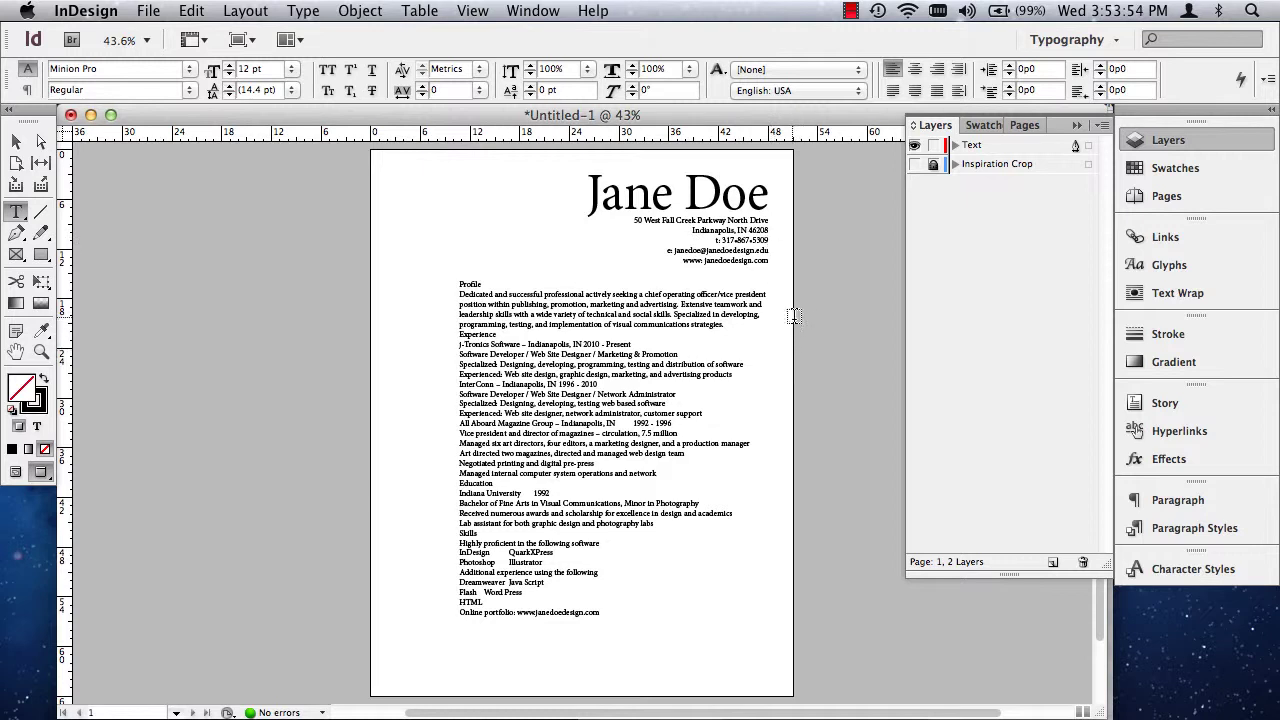
Show the Inspiration Crop photo behind the résumé and start saving the document
{"action": "left_click", "coordinate": [16, 141]}
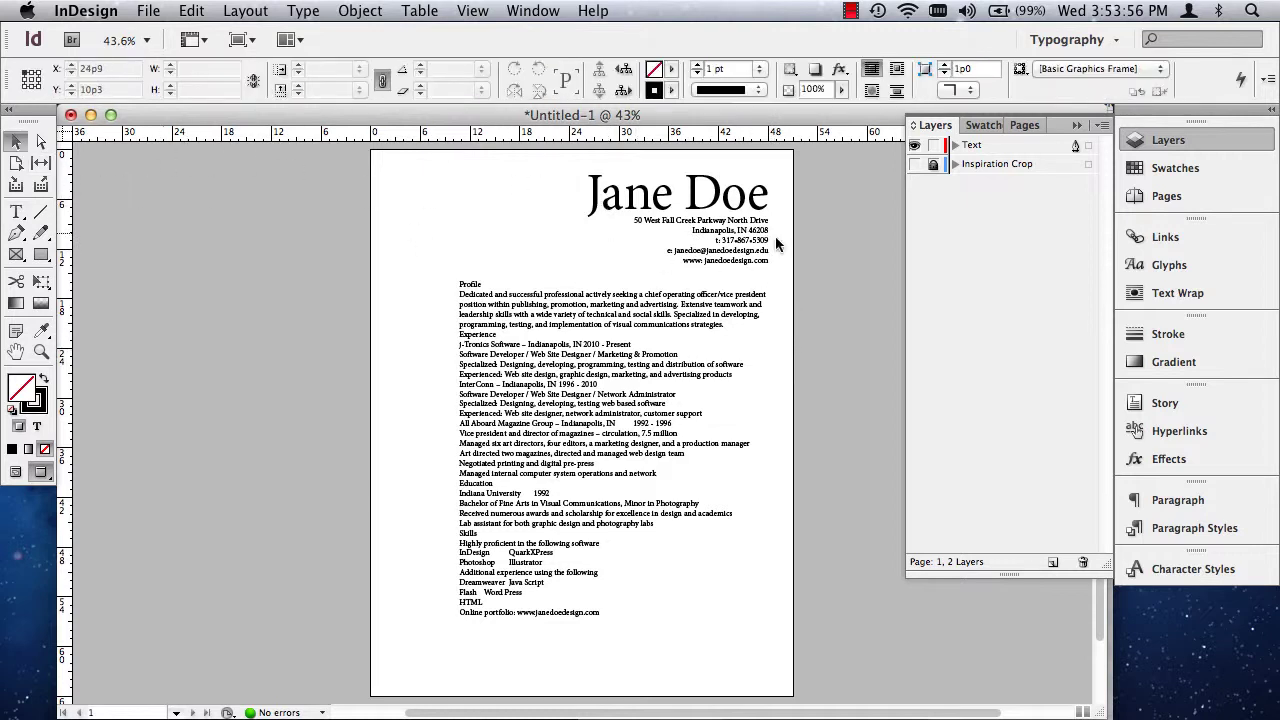
{"action": "left_click", "coordinate": [913, 164]}
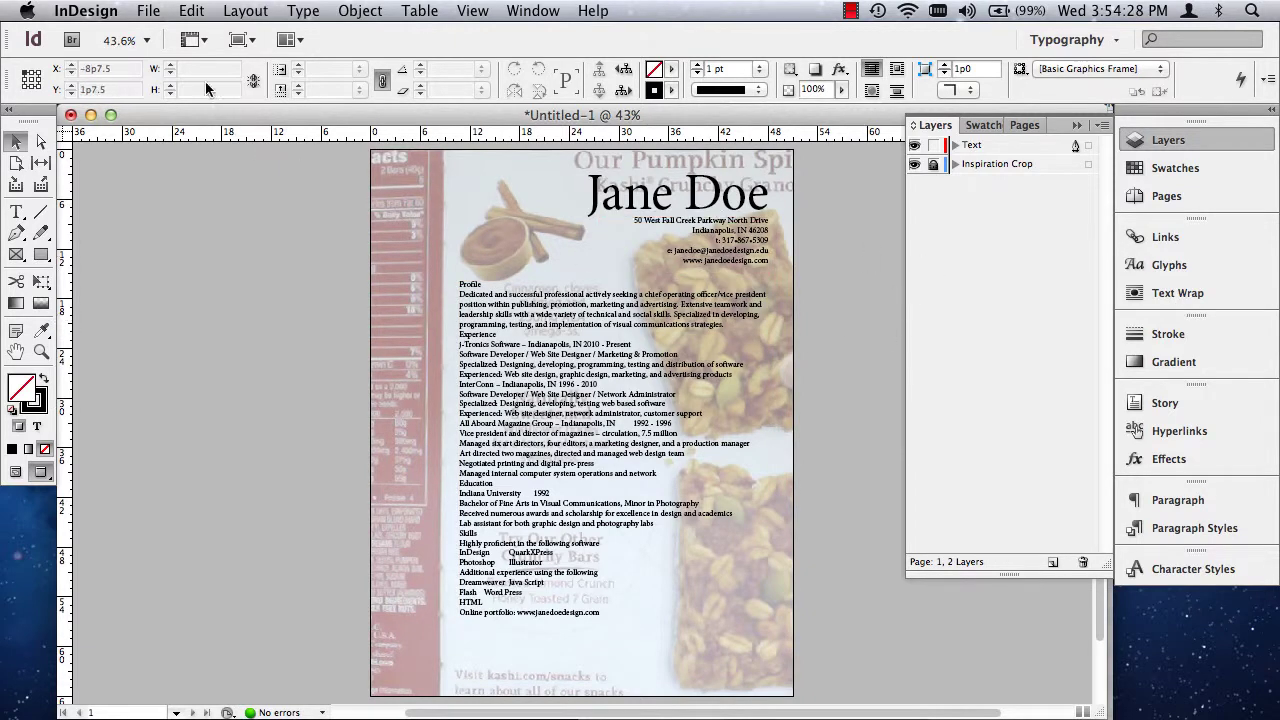
{"action": "left_click", "coordinate": [148, 10]}
Start a Save As and name the file Resume Layout 1
{"action": "left_click", "coordinate": [200, 199]}
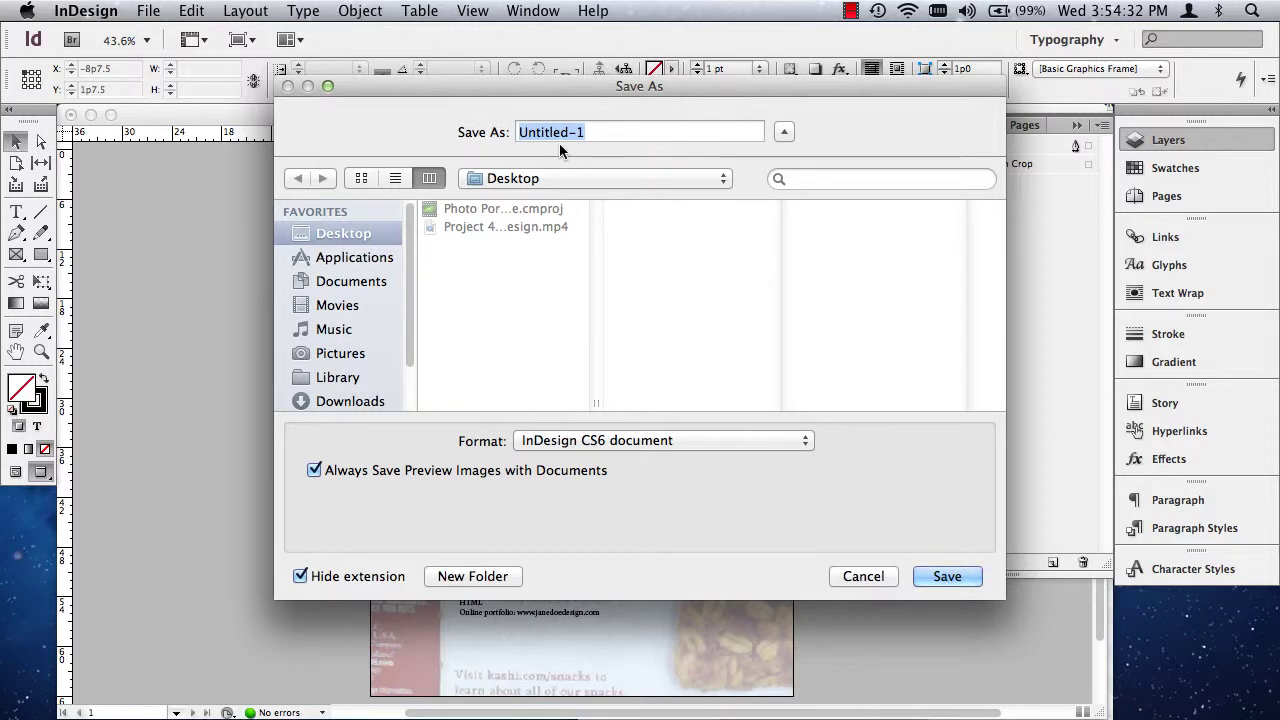
{"action": "type", "text": "La"}
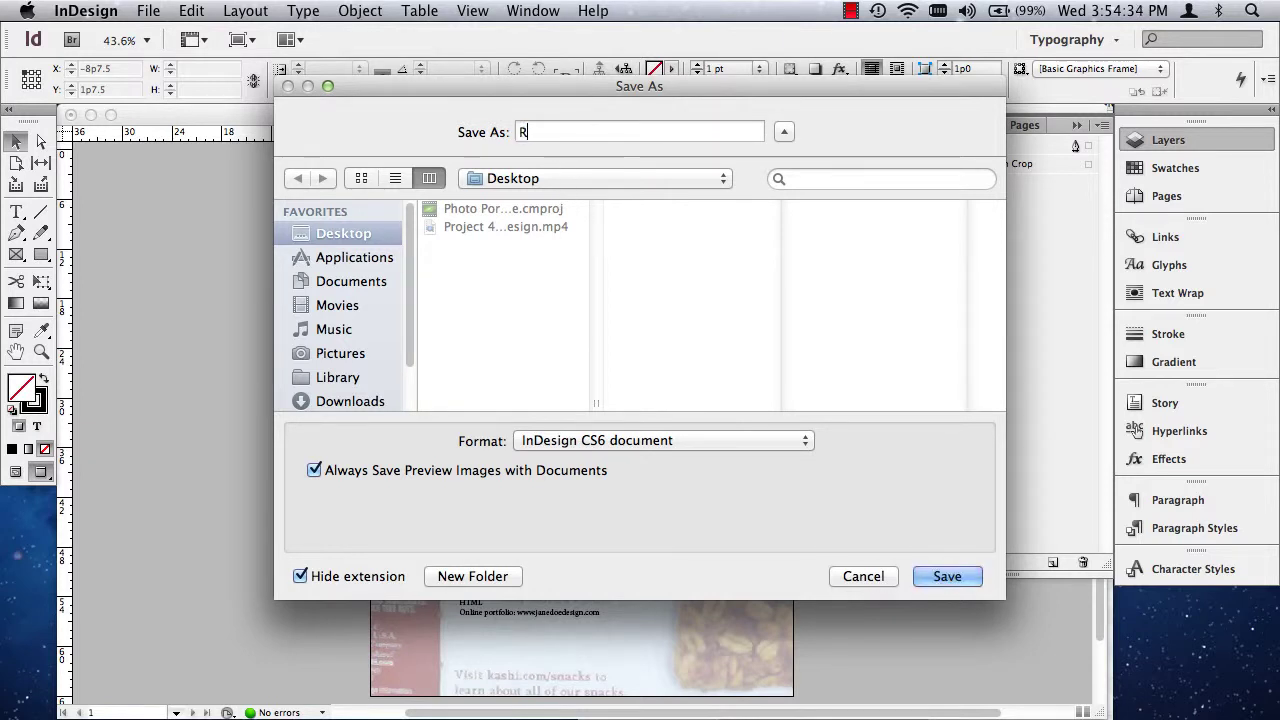
{"action": "type", "text": "sume L"}
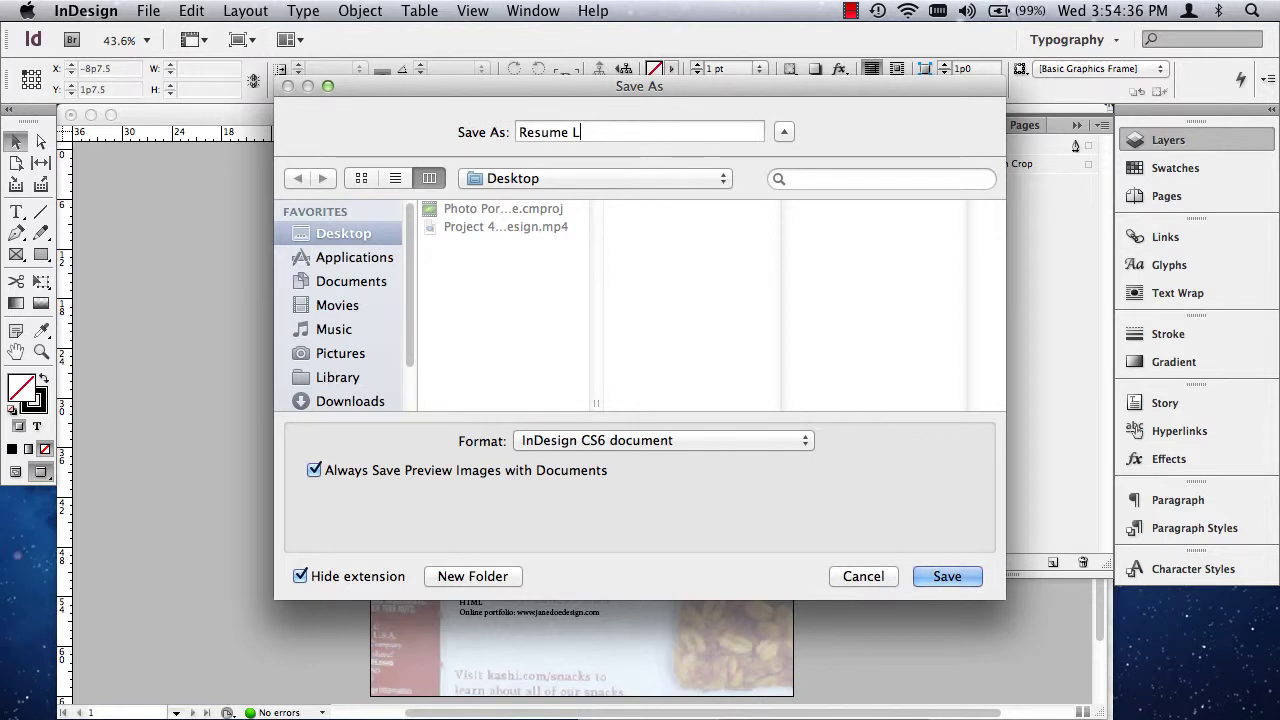
{"action": "type", "text": "ayout 1"}
{"action": "scroll", "coordinate": [405, 256], "scroll_direction": "down", "scroll_amount": 2}
Browse from Macintosh HD through the course folders to Project 4 – Working Files
{"action": "left_click", "coordinate": [355, 399]}
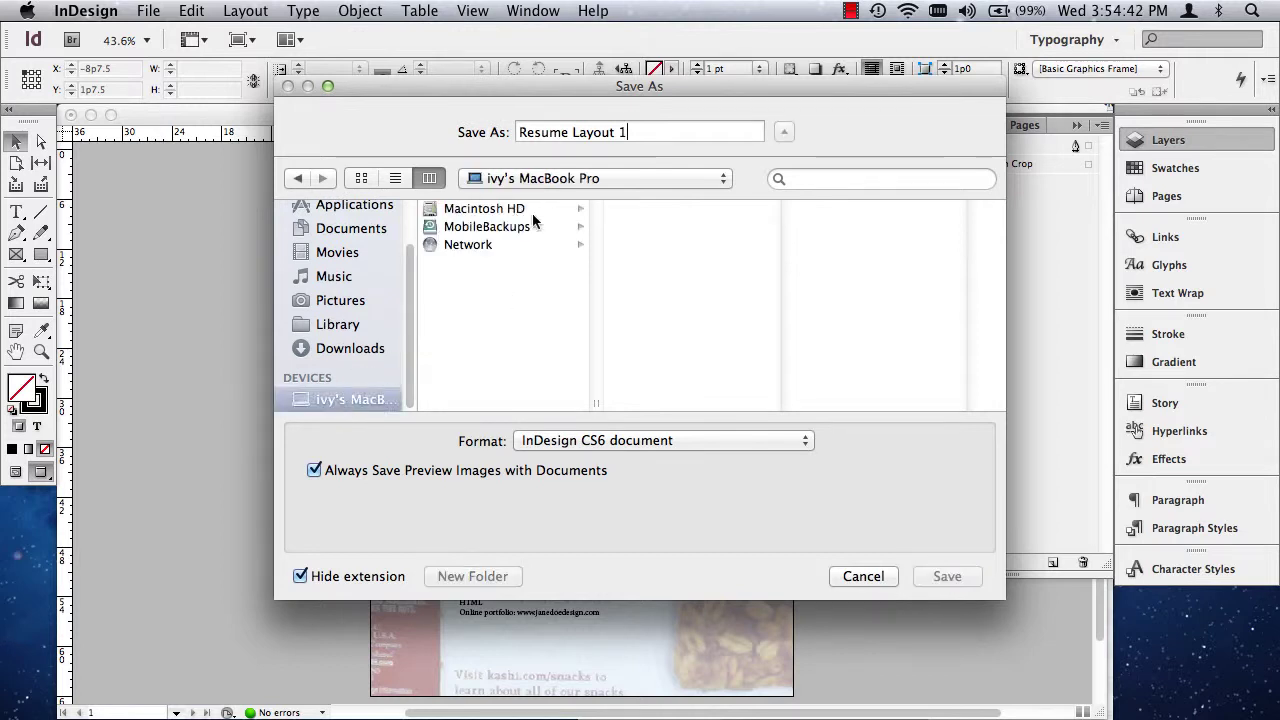
{"action": "left_click", "coordinate": [485, 210]}
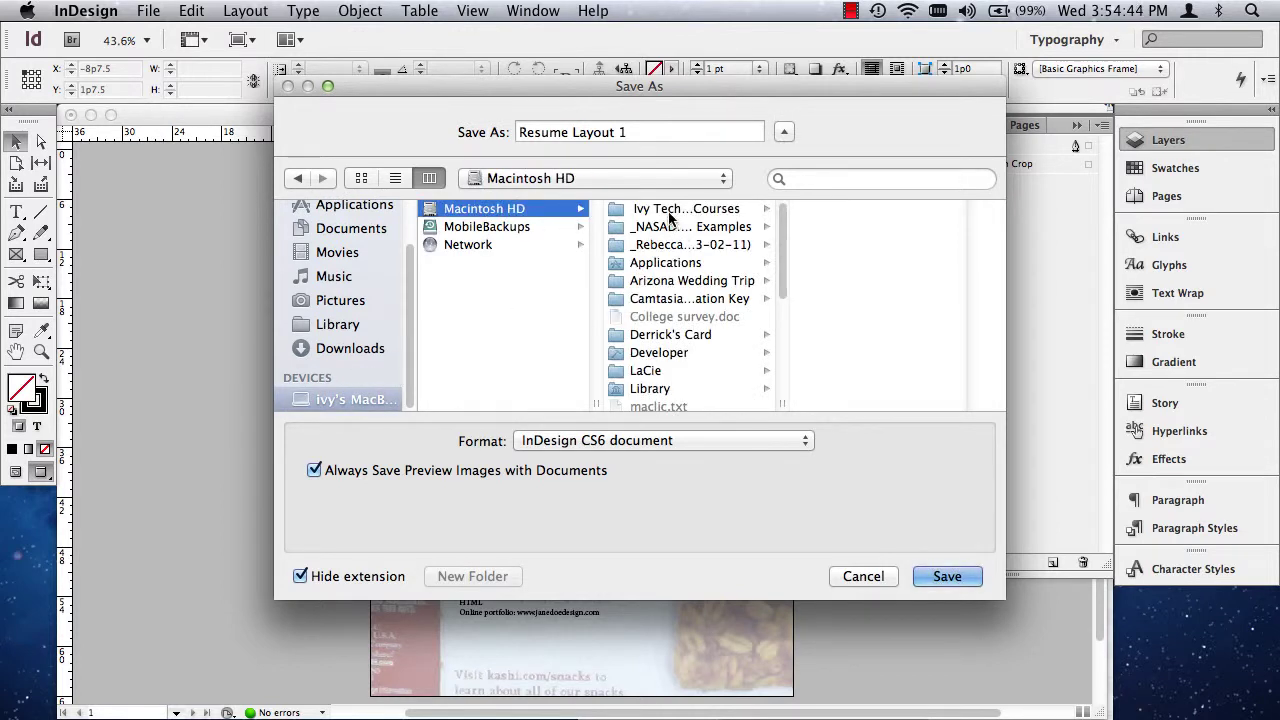
{"action": "left_click", "coordinate": [670, 209]}
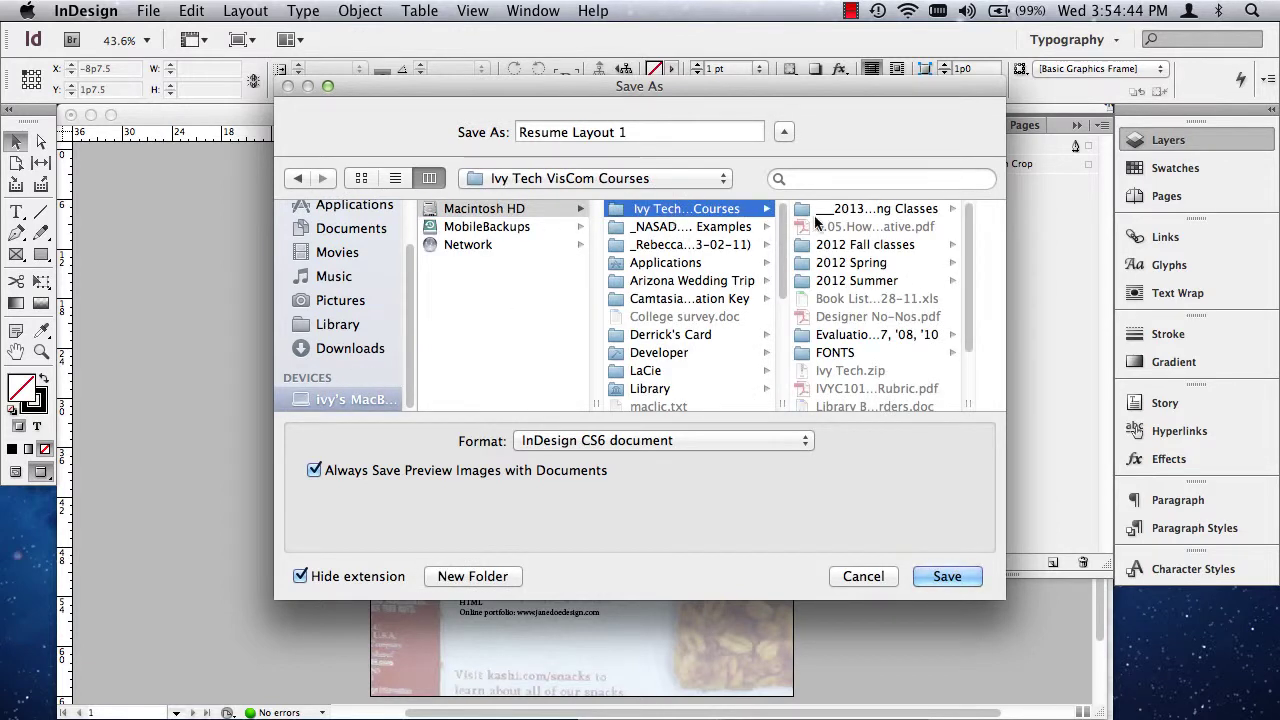
{"action": "left_click", "coordinate": [865, 209]}
{"action": "left_click", "coordinate": [908, 228]}
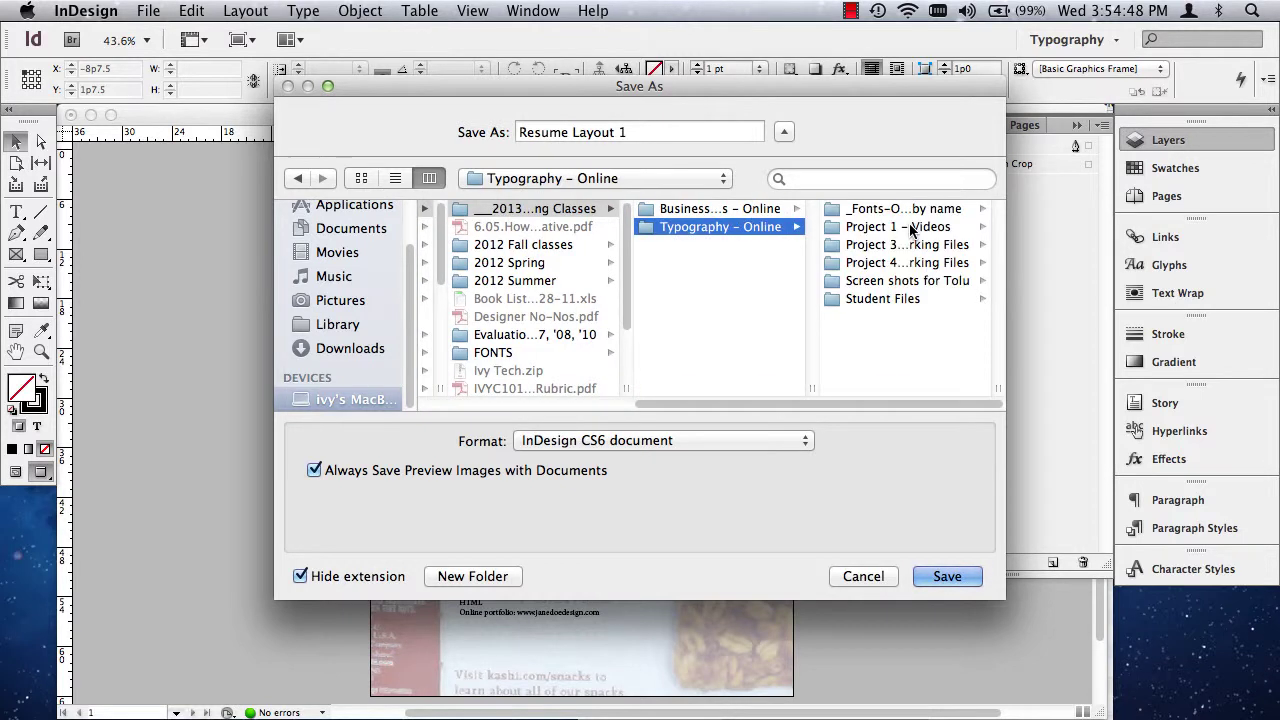
{"action": "left_click", "coordinate": [916, 262]}
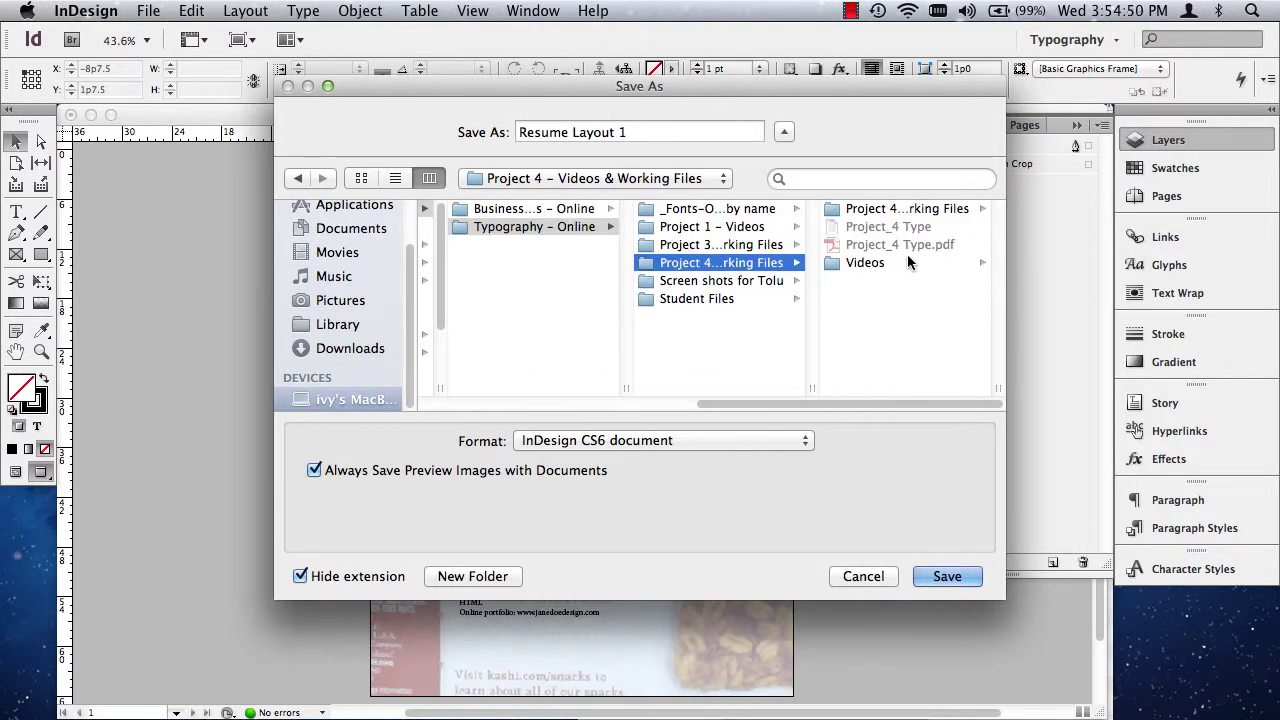
{"action": "left_click", "coordinate": [907, 210]}
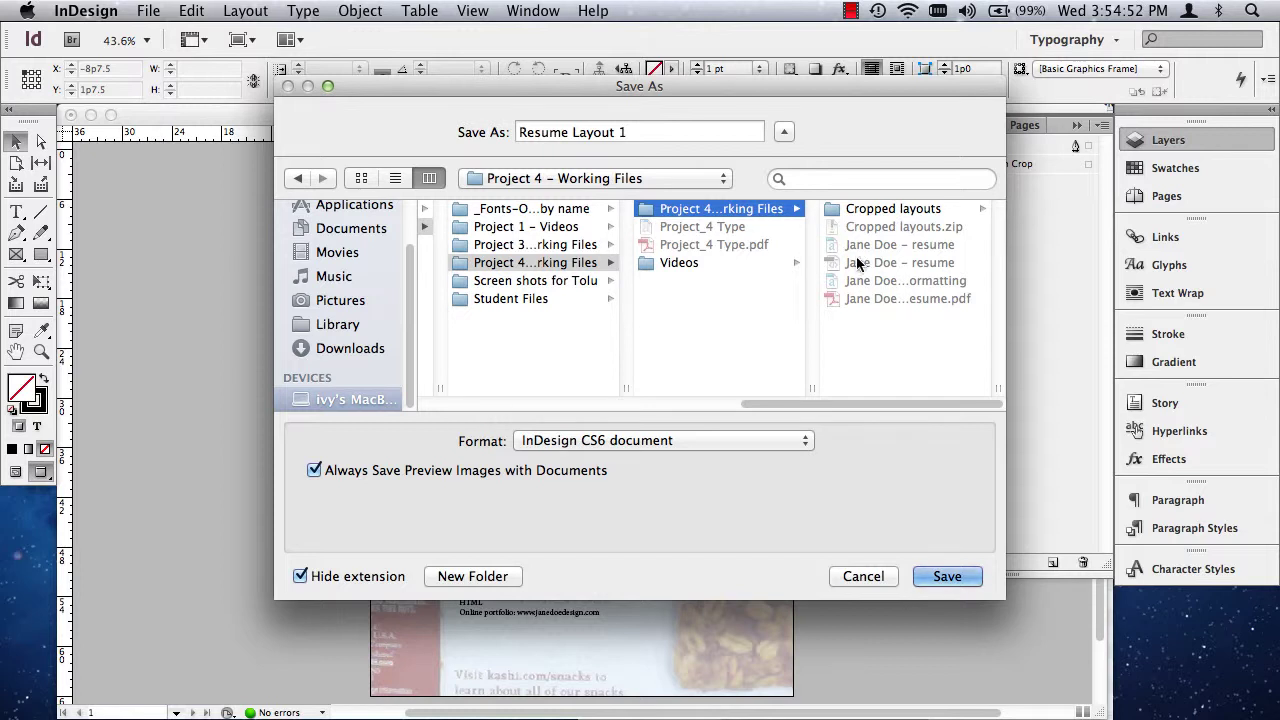
Create a new folder named Layouts inside Project 4 – Working Files
{"action": "left_click", "coordinate": [472, 577]}
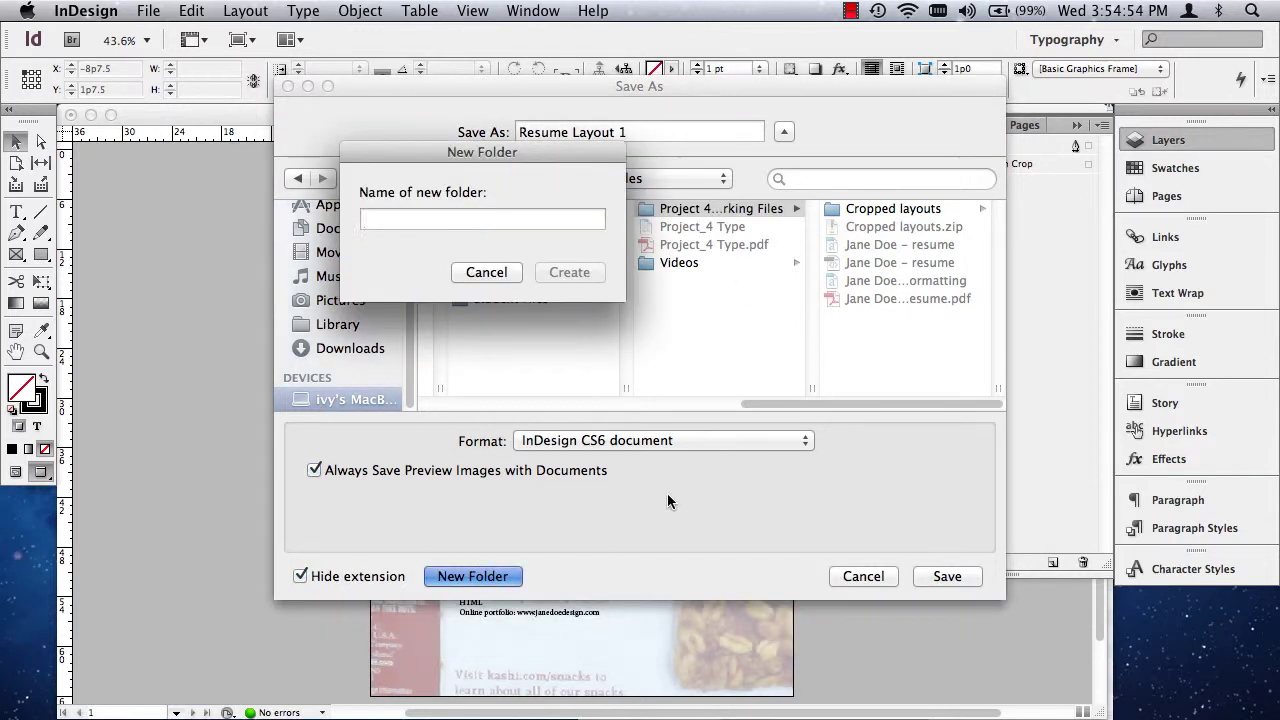
{"action": "type", "text": "Layo"}
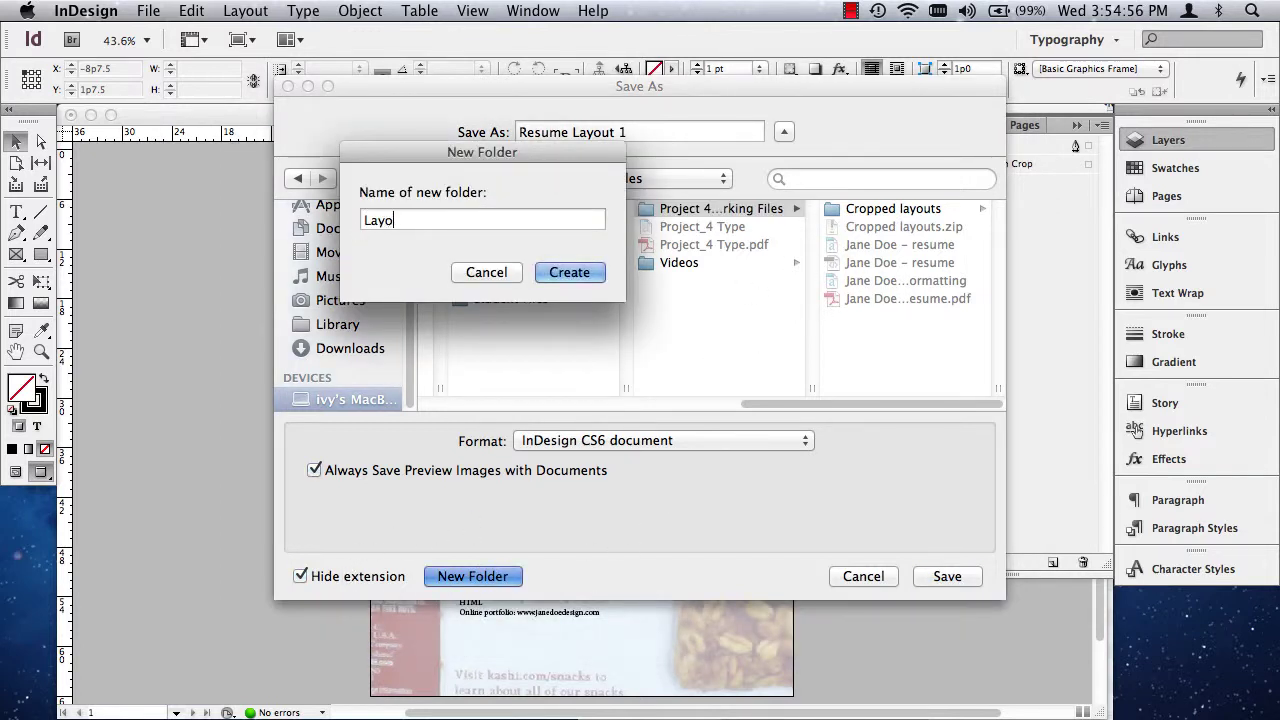
{"action": "type", "text": "uts"}
{"action": "left_click", "coordinate": [572, 278]}
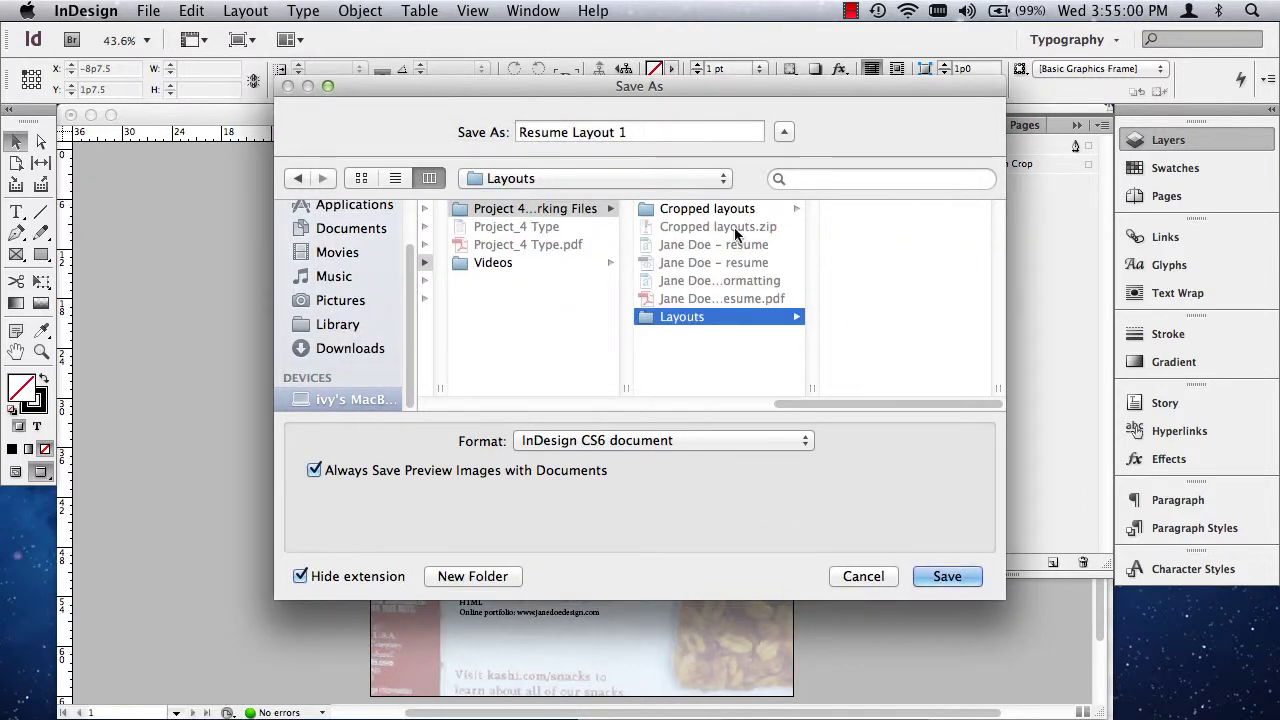
Save the résumé as Resume Layout 1 in the new Layouts folder
{"action": "left_click", "coordinate": [948, 577]}
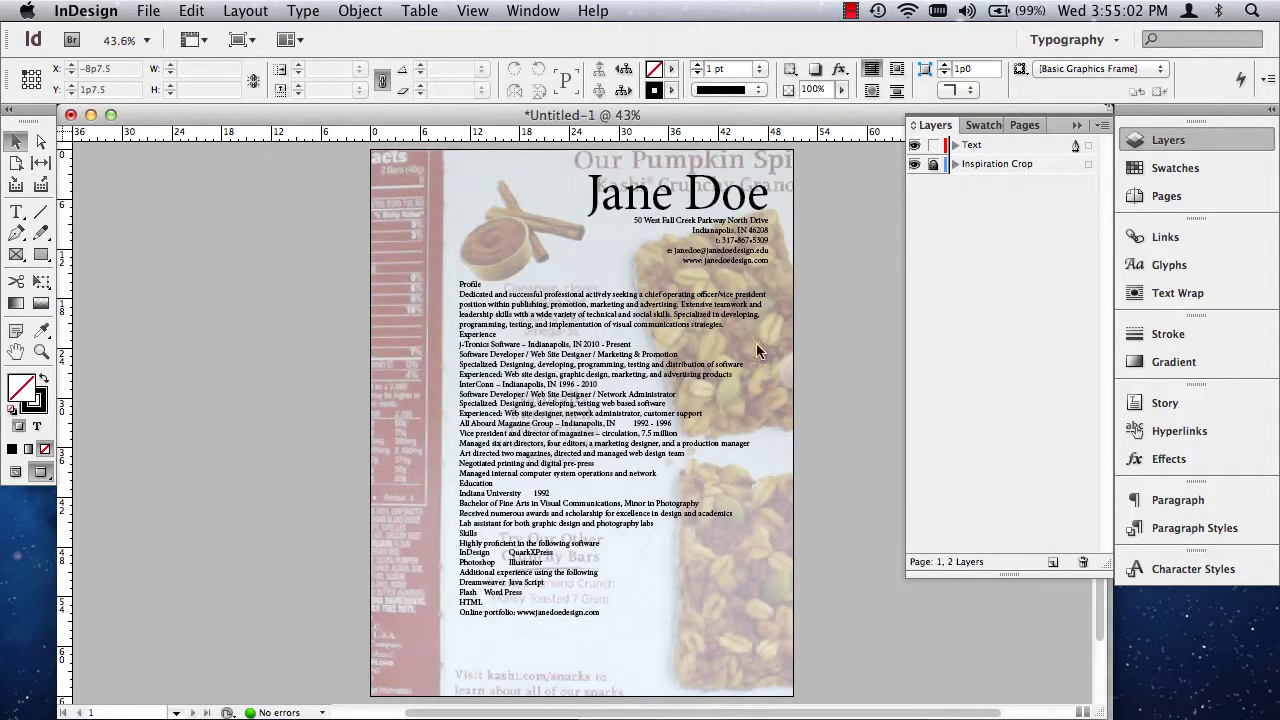